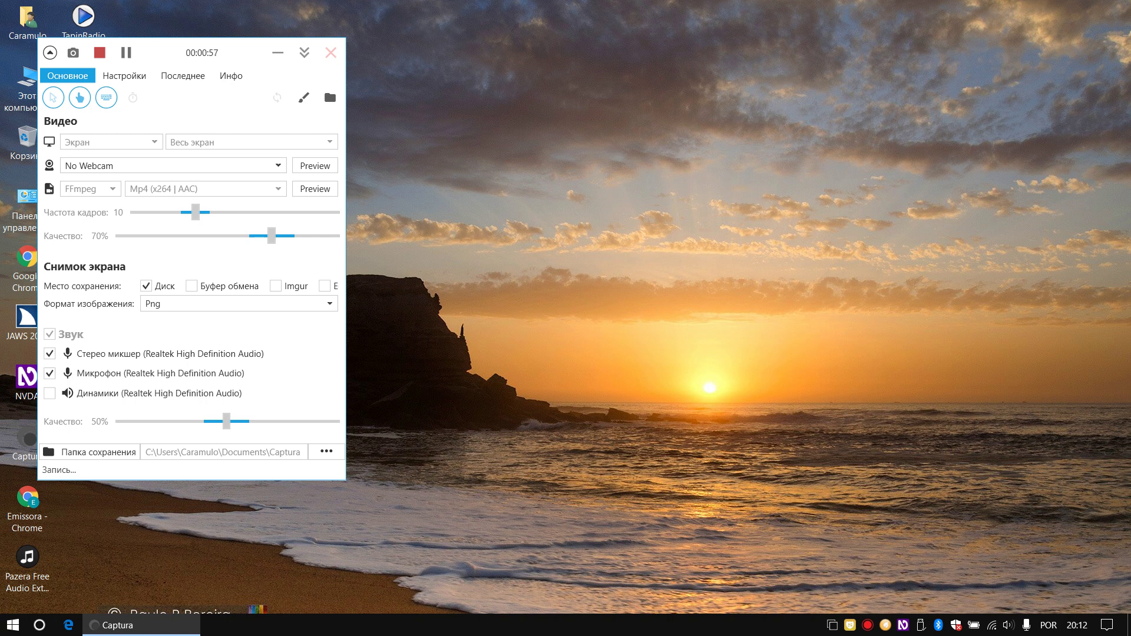
{"action": "key", "text": "super+i"}
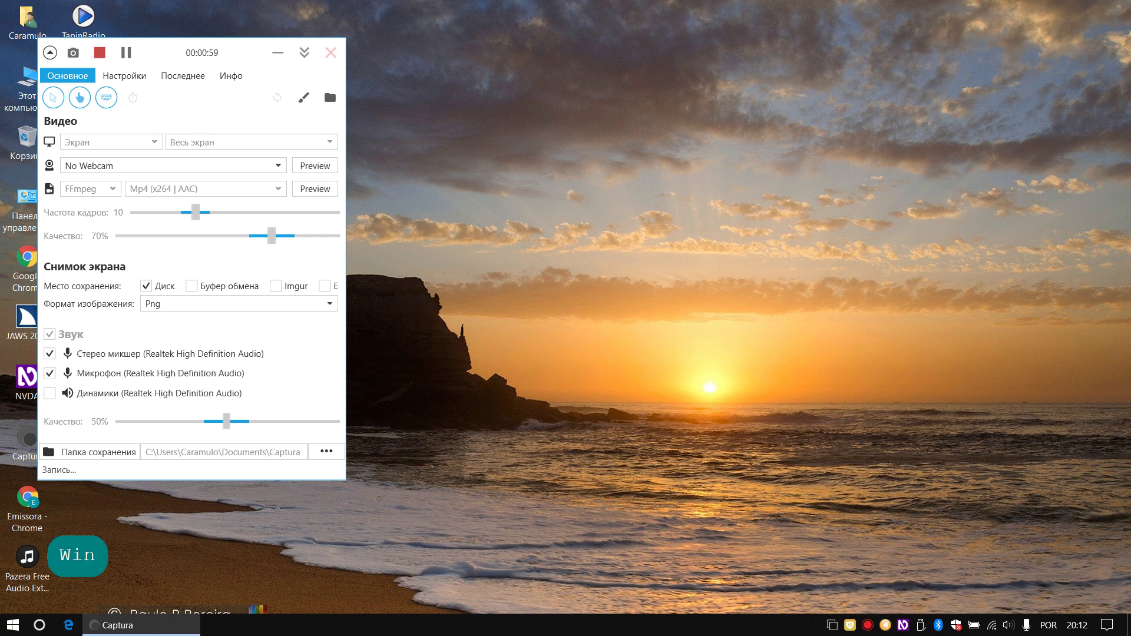
{"action": "key", "text": "ctrl"}
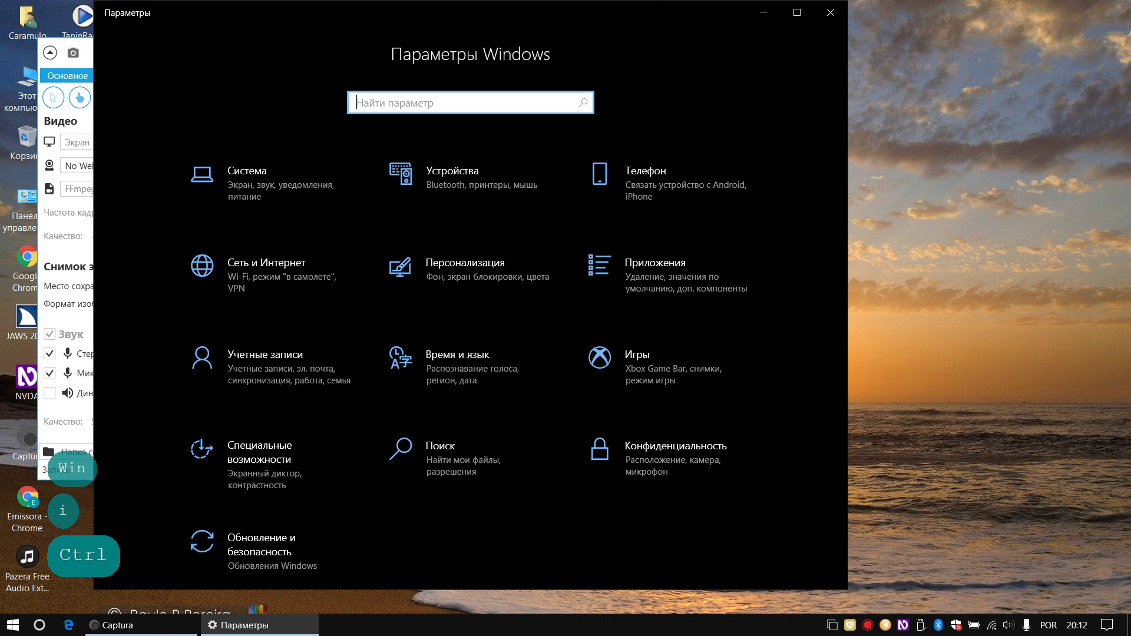
{"action": "key", "text": "alt+F4"}
{"action": "key", "text": "alt"}
{"action": "key", "text": "ctrl"}
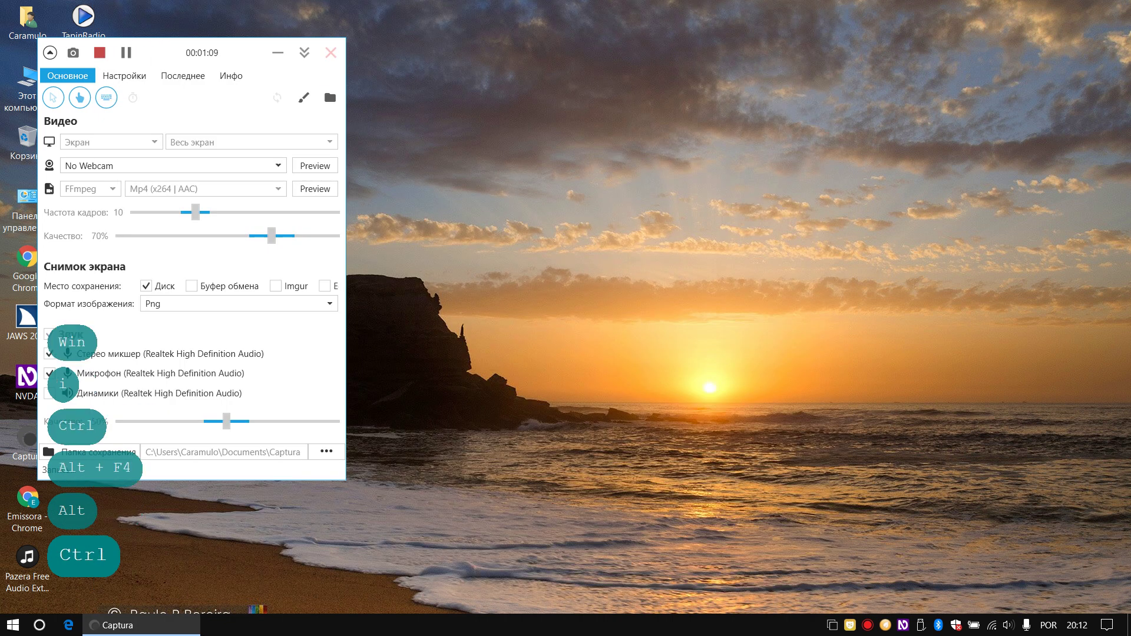
Step: Look through the Windows quick-access system commands as far as the Параметры entry, and dismiss the list without opening anything
{"action": "key", "text": "super+x"}
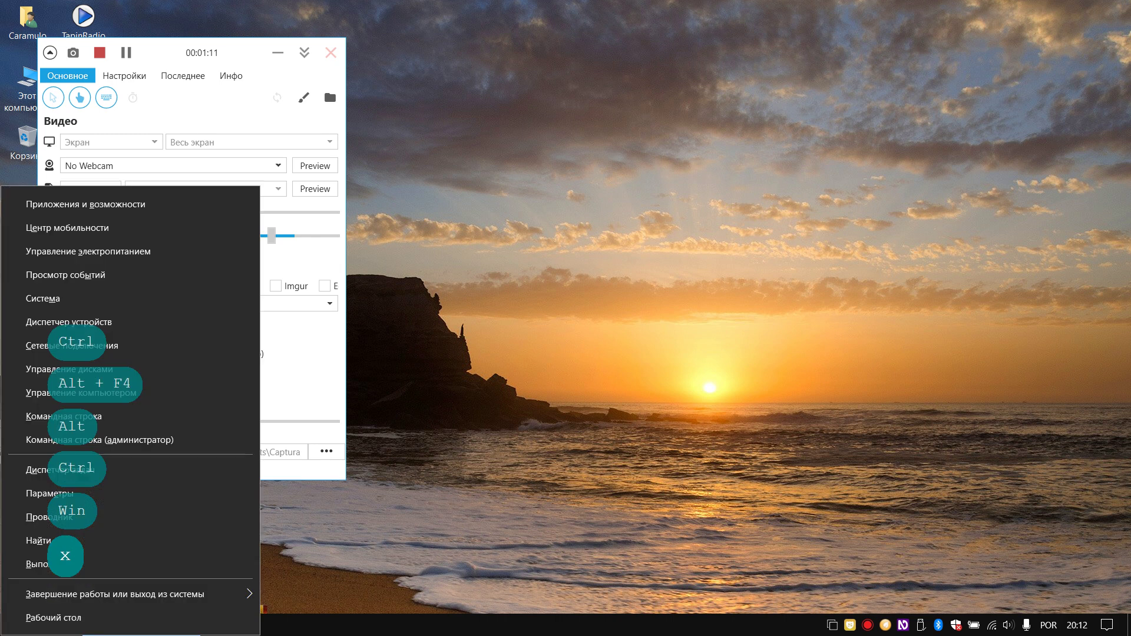
{"action": "key", "text": "Down"}
{"action": "key", "text": "Down"}
{"action": "key", "text": "Down"}
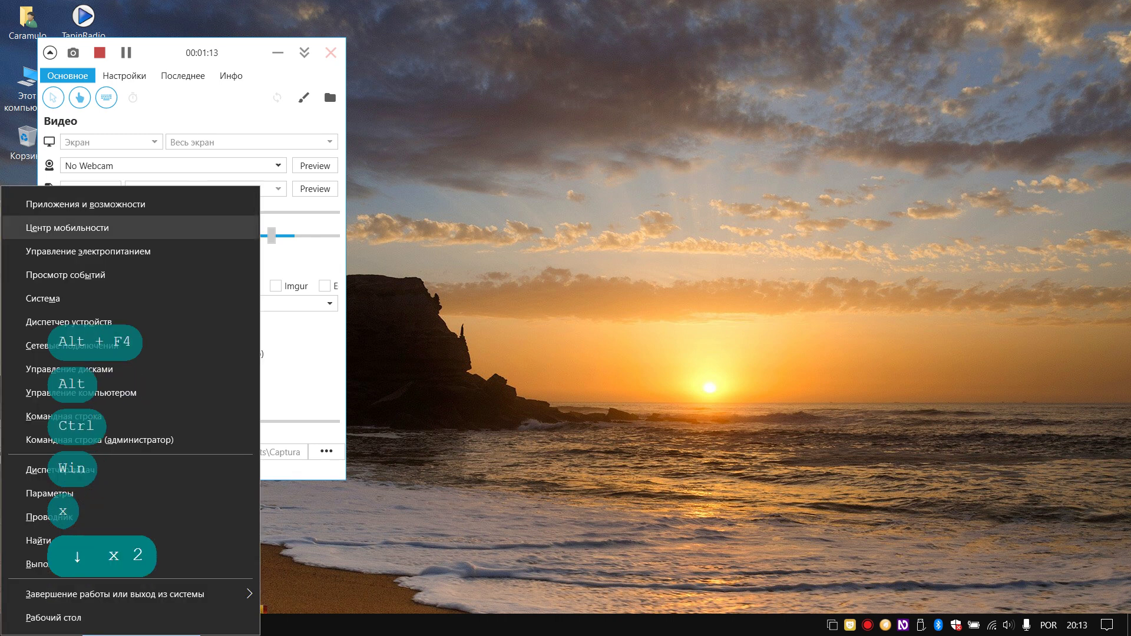
{"action": "key", "text": "Down"}
{"action": "key", "text": "Down"}
{"action": "key", "text": "Down"}
{"action": "key", "text": "Down"}
{"action": "key", "text": "Down"}
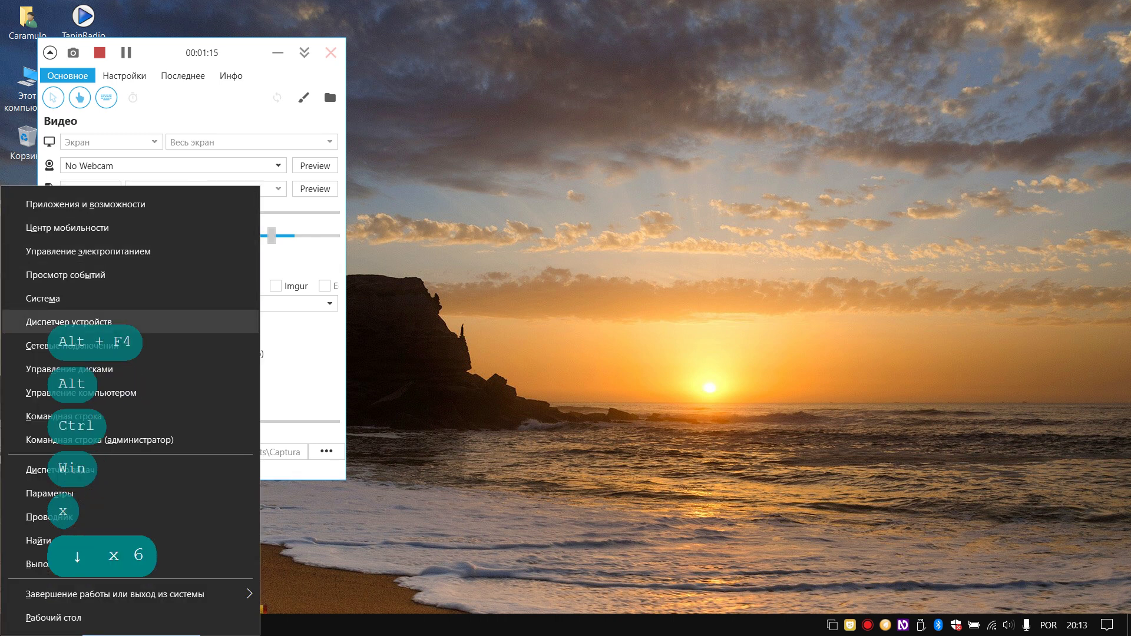
{"action": "key", "text": "Down"}
{"action": "key", "text": "Down"}
{"action": "key", "text": "Down"}
{"action": "key", "text": "Down"}
{"action": "key", "text": "Down"}
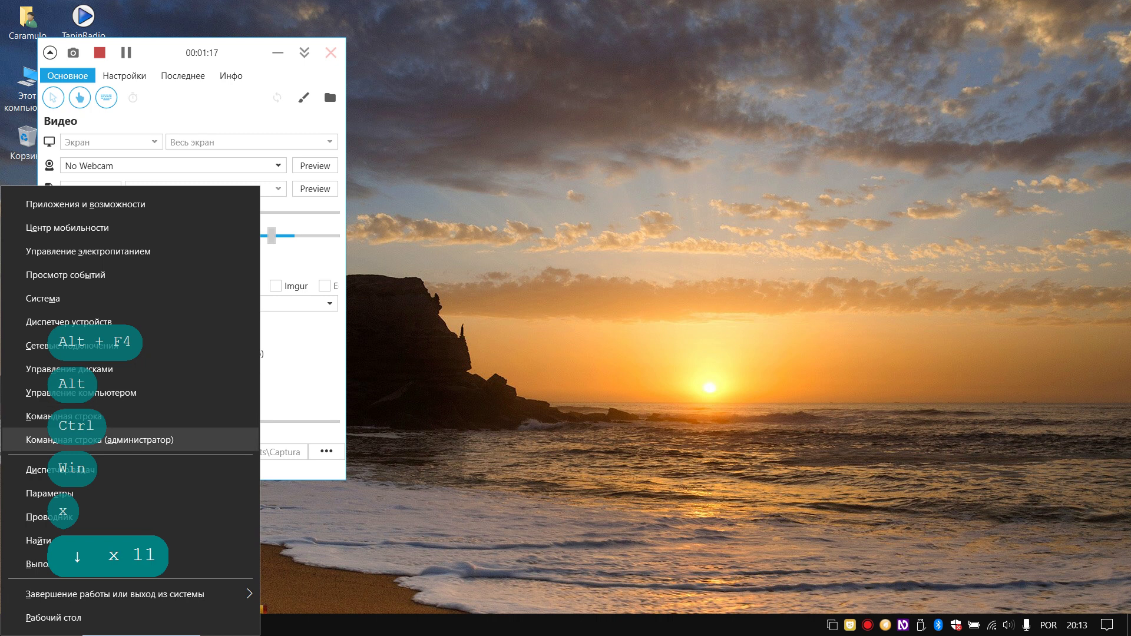
{"action": "key", "text": "Down"}
{"action": "key", "text": "Up"}
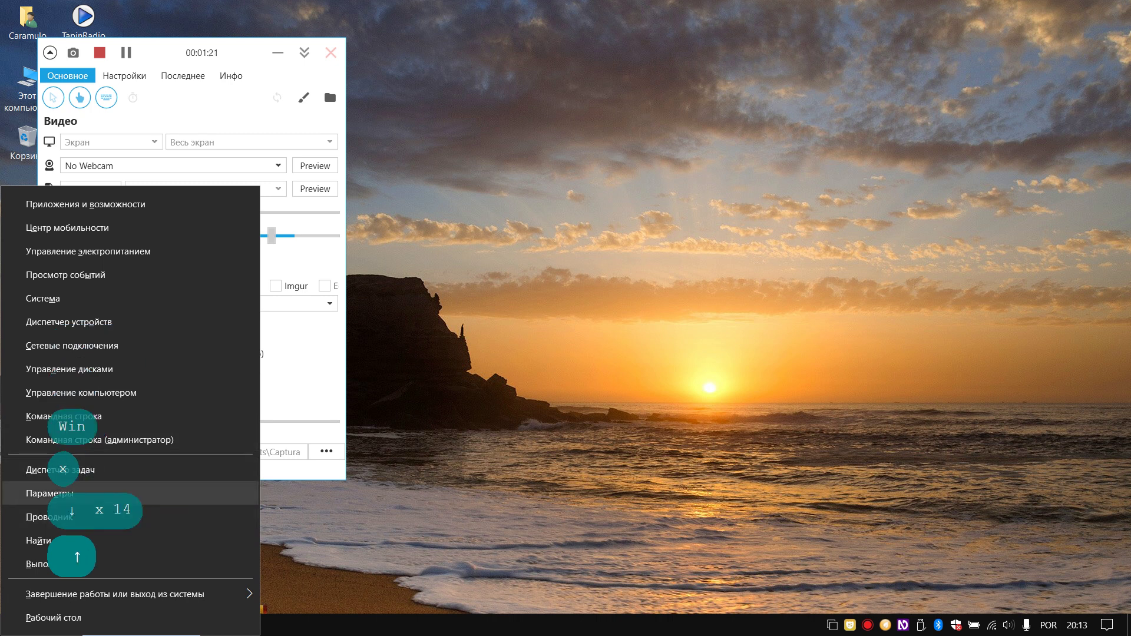
{"action": "key", "text": "Escape"}
{"action": "key", "text": "ctrl"}
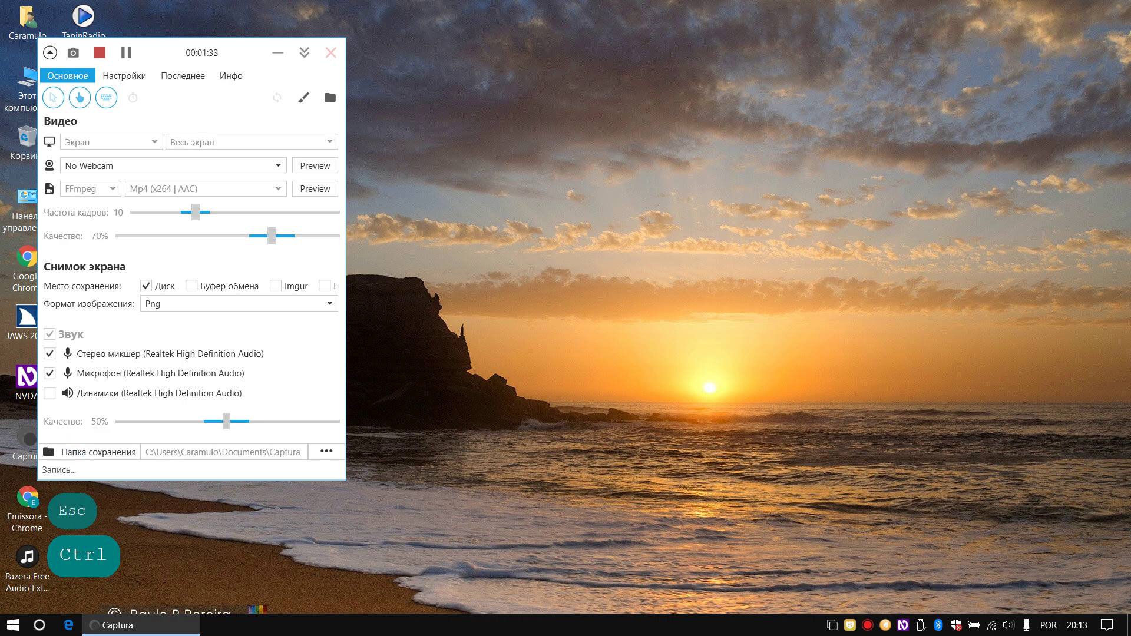
Step: Open the Windows settings and go to the Устройства category
{"action": "key", "text": "super+i"}
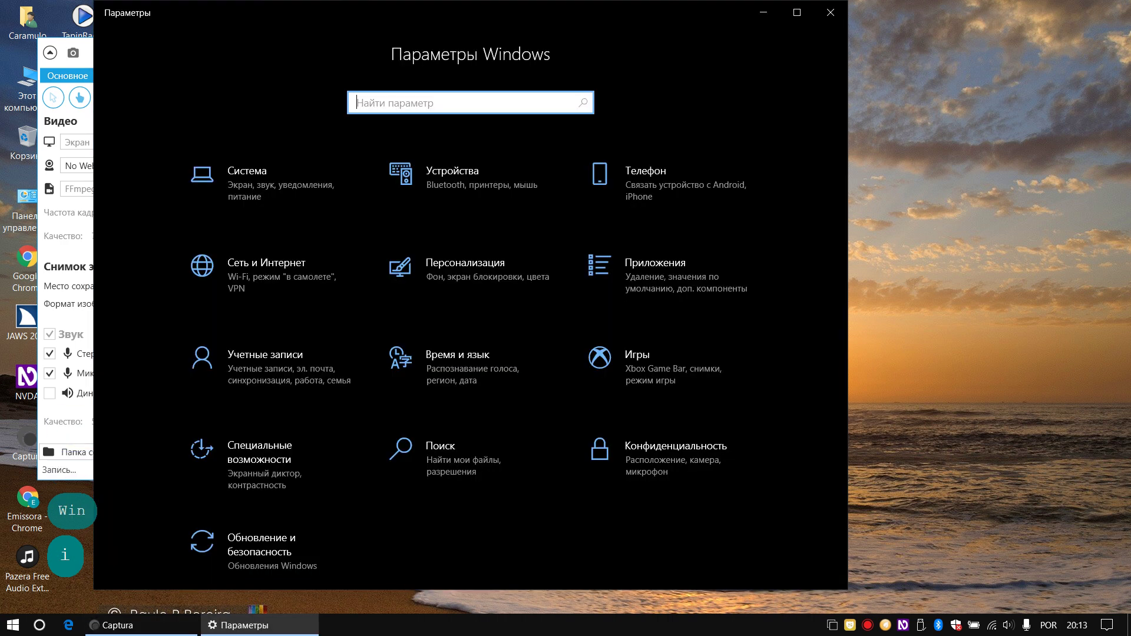
{"action": "key", "text": "Tab"}
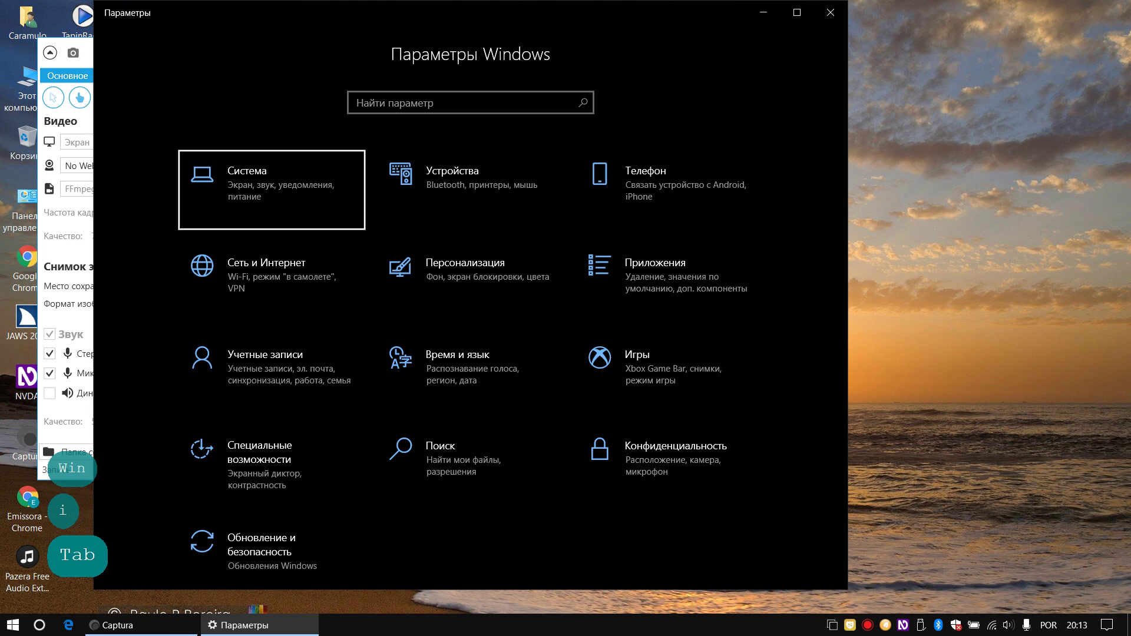
{"action": "key", "text": "Right"}
{"action": "key", "text": "Return"}
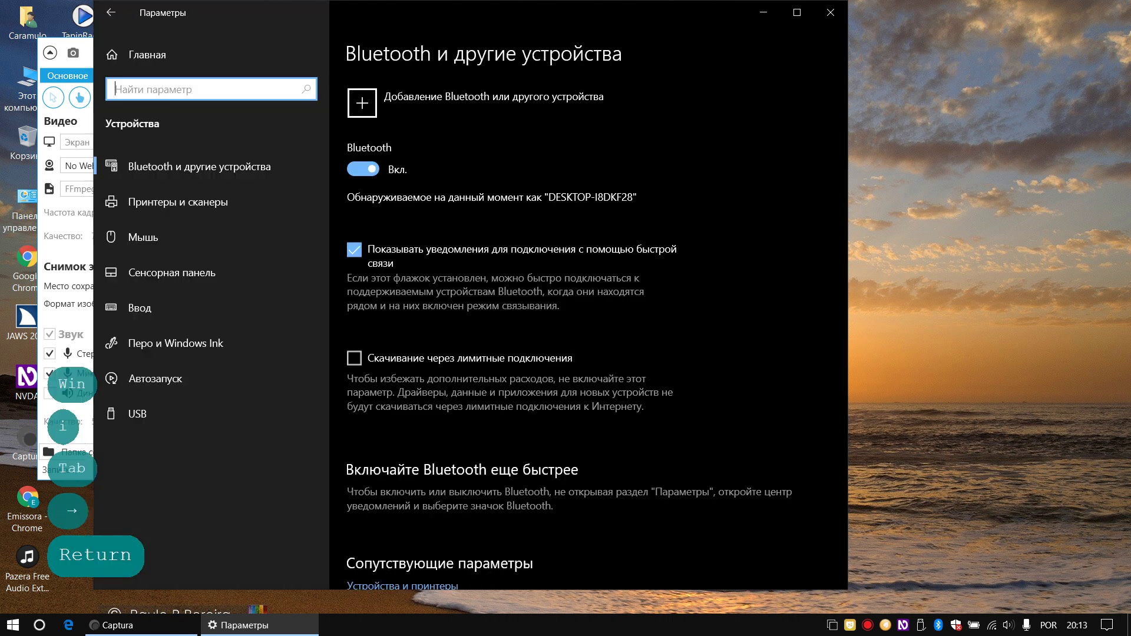
Step: Open the Ввод page within the Устройства settings
{"action": "key", "text": "Tab"}
{"action": "key", "text": "Down"}
{"action": "key", "text": "Down"}
{"action": "key", "text": "Down"}
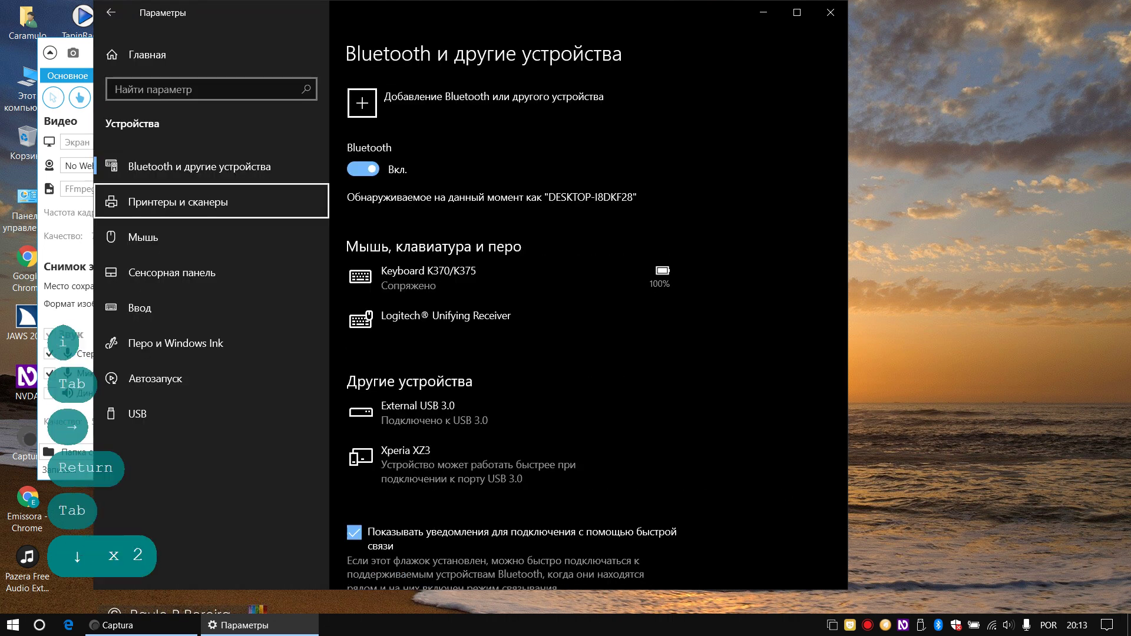
{"action": "key", "text": "Down"}
{"action": "key", "text": "Down"}
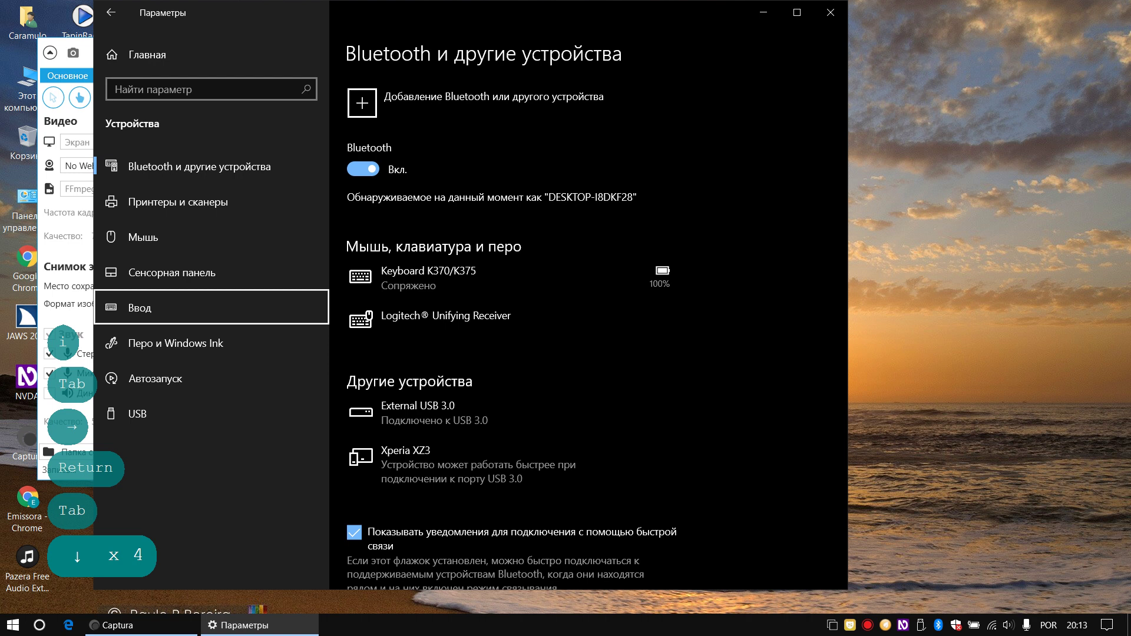
{"action": "key", "text": "Return"}
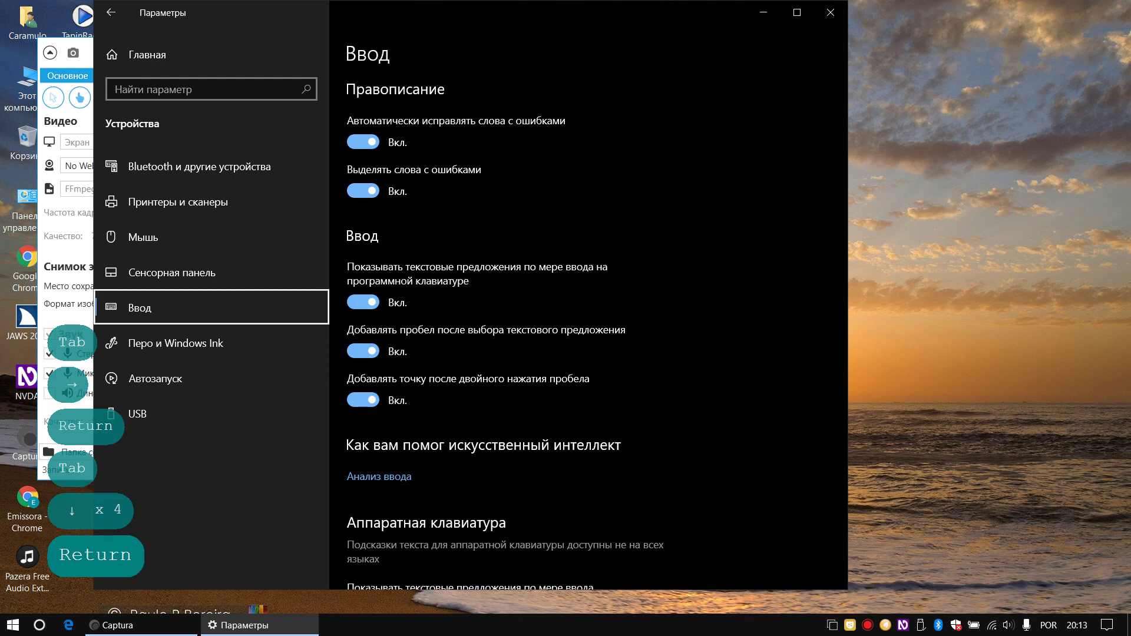
Step: Go past the typing options on the Ввод page and open Дополнительные параметры клавиатуры
{"action": "key", "text": "Tab"}
{"action": "key", "text": "Tab"}
{"action": "key", "text": "Tab"}
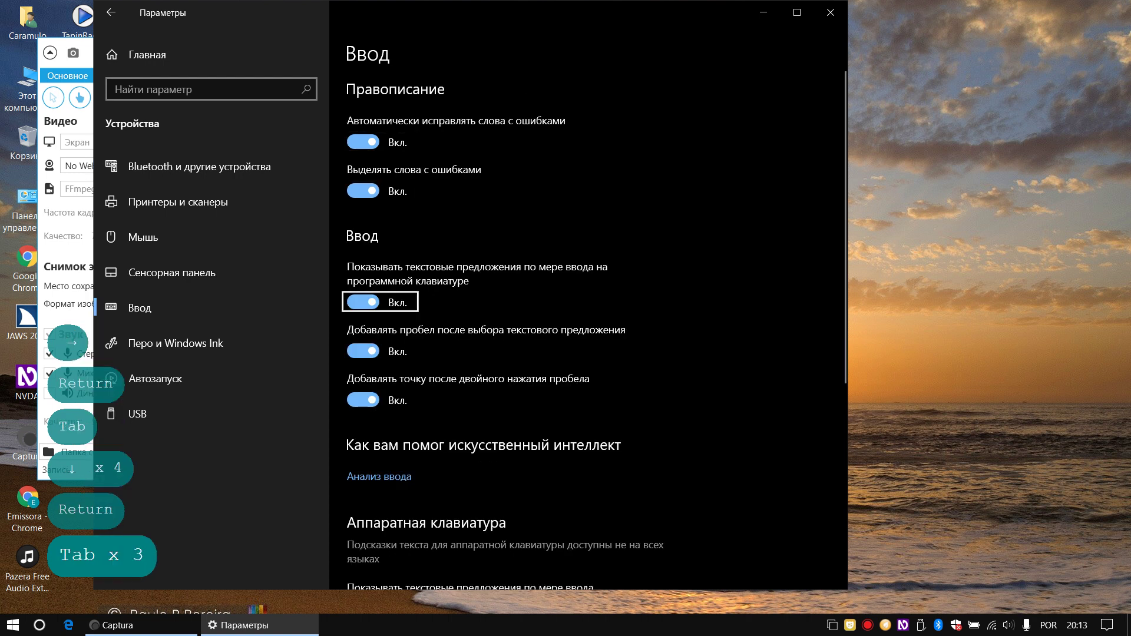
{"action": "key", "text": "Tab"}
{"action": "key", "text": "Tab"}
{"action": "key", "text": "Tab"}
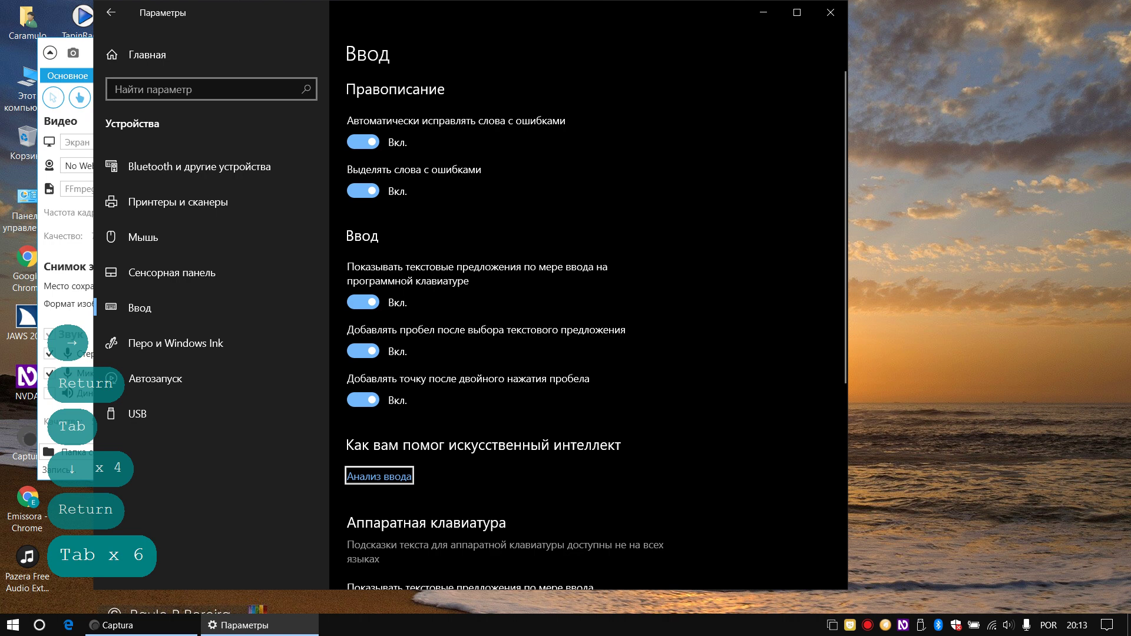
{"action": "key", "text": "Tab"}
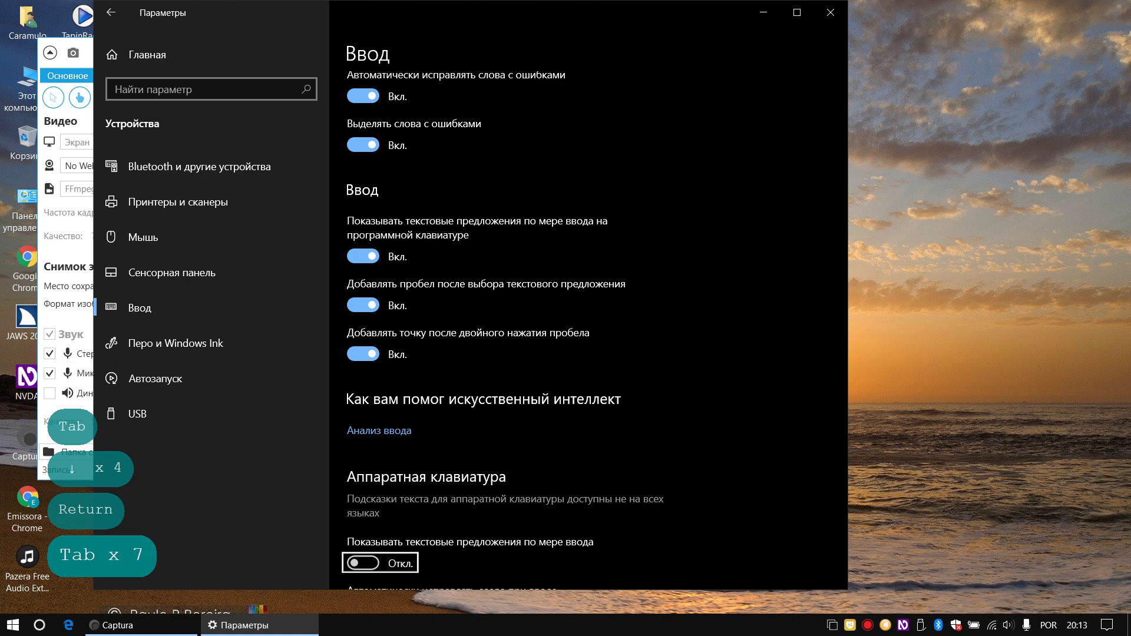
{"action": "key", "text": "Tab"}
{"action": "key", "text": "Tab"}
{"action": "key", "text": "Tab"}
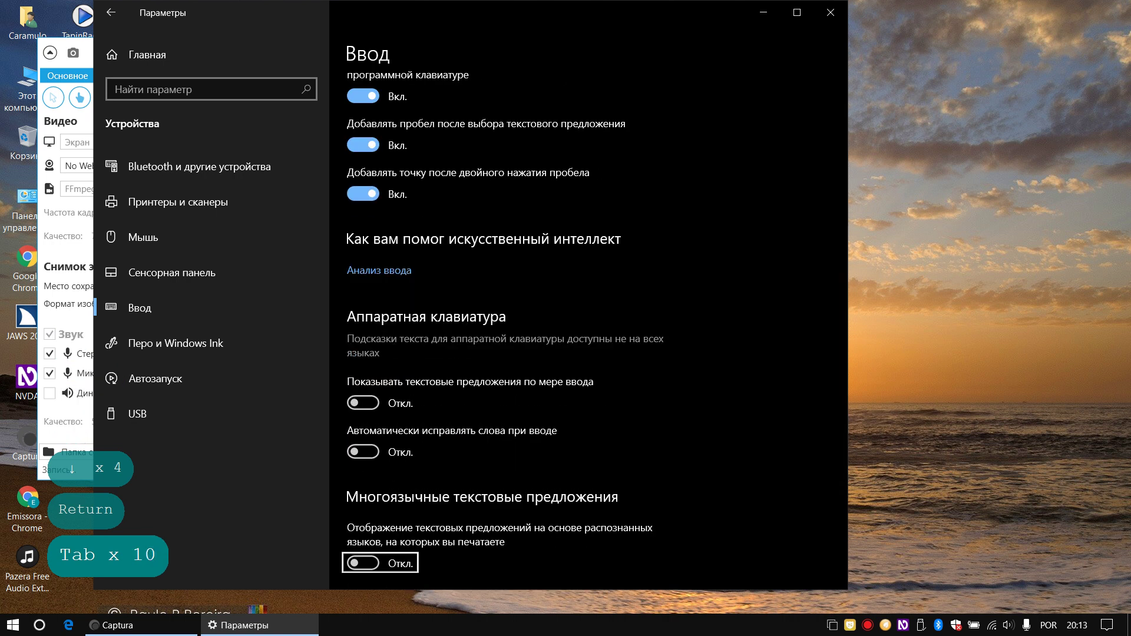
{"action": "key", "text": "Tab"}
{"action": "key", "text": "Tab"}
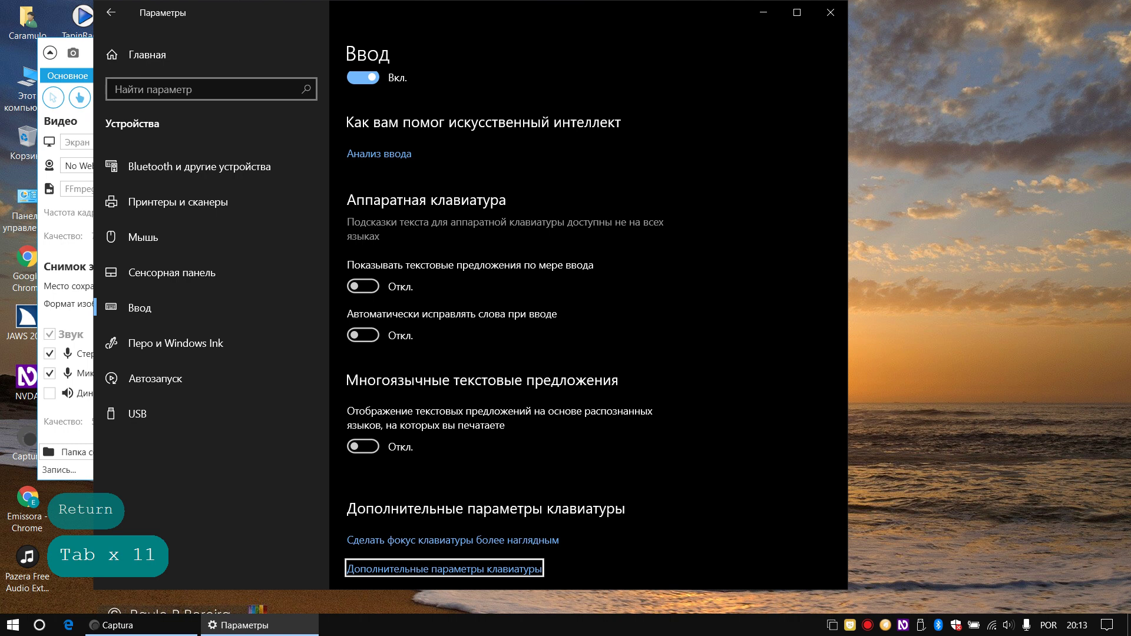
{"action": "key", "text": "Tab"}
{"action": "key", "text": "shift+Tab"}
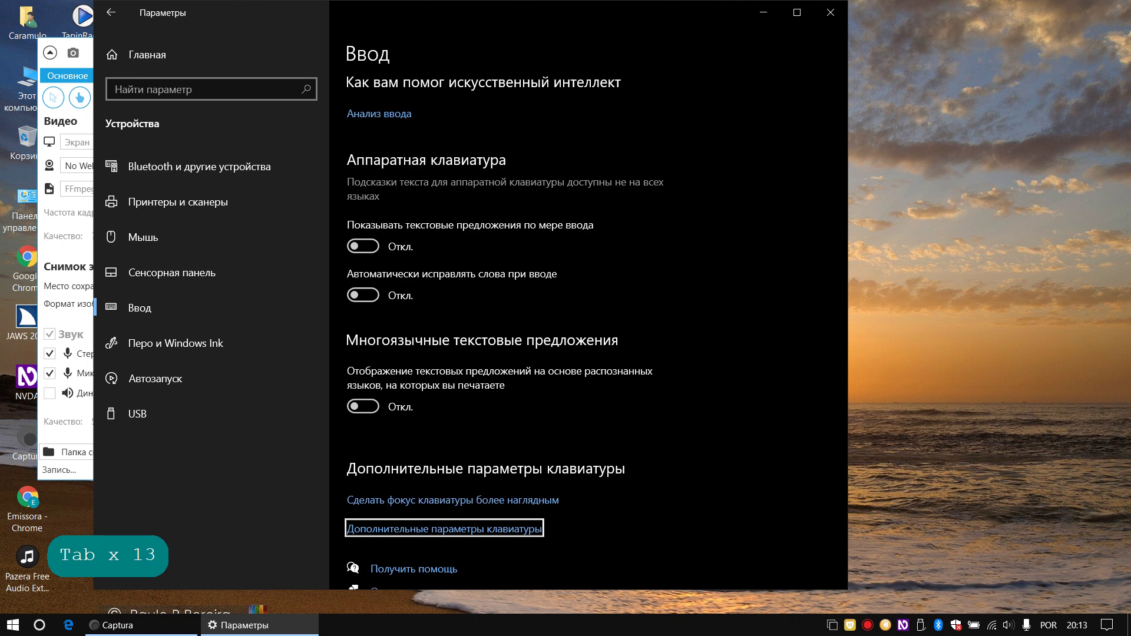
{"action": "key", "text": "shift+Tab"}
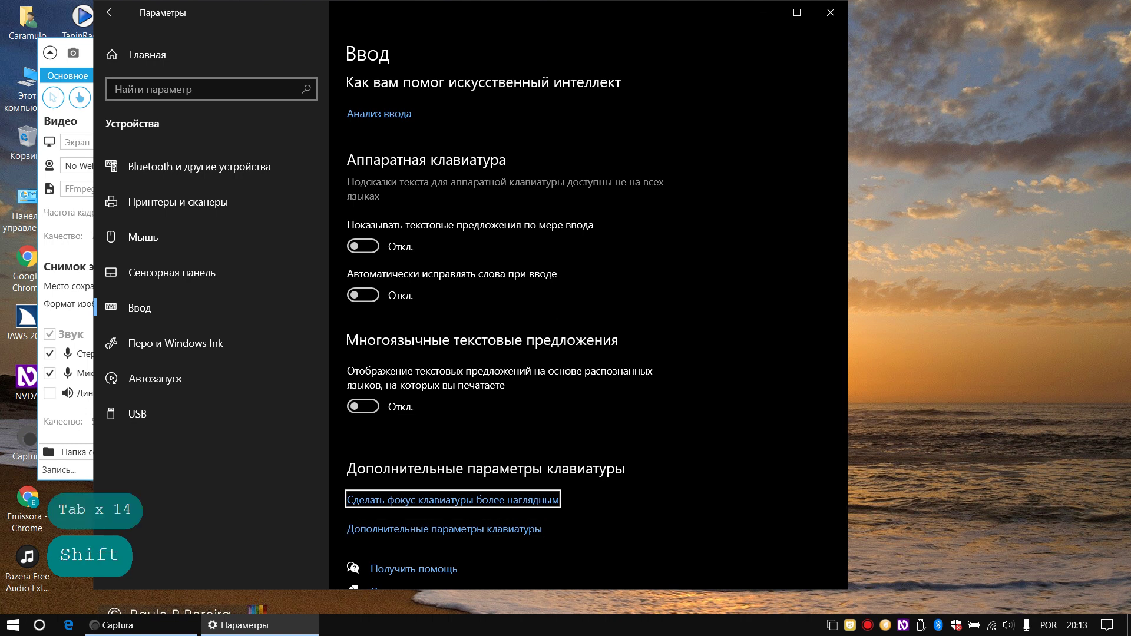
{"action": "key", "text": "Tab"}
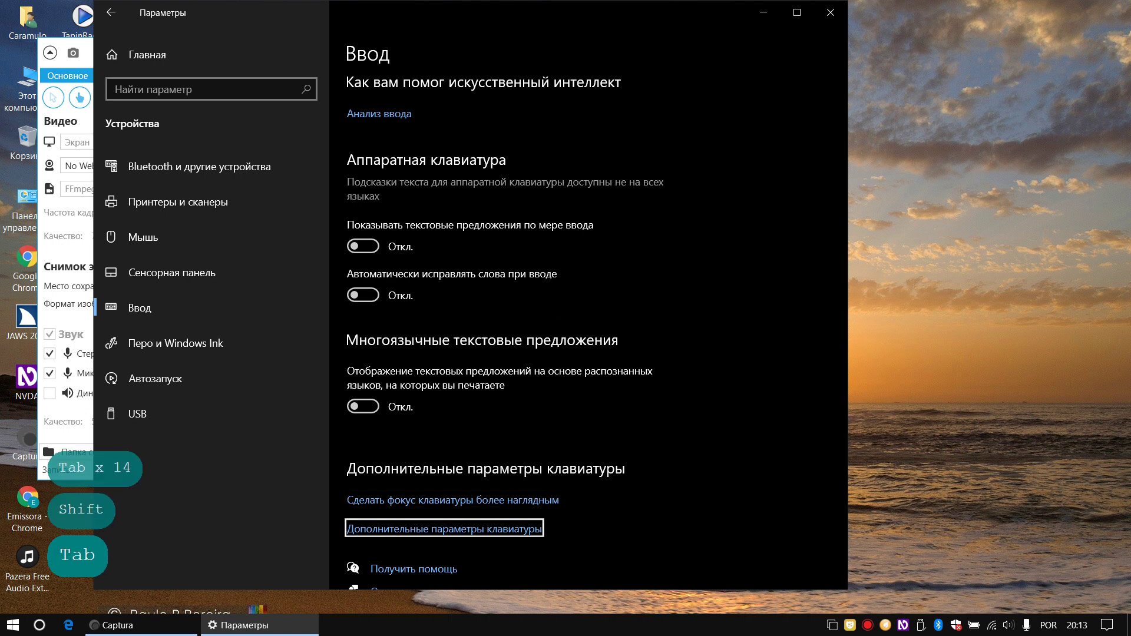
{"action": "key", "text": "space"}
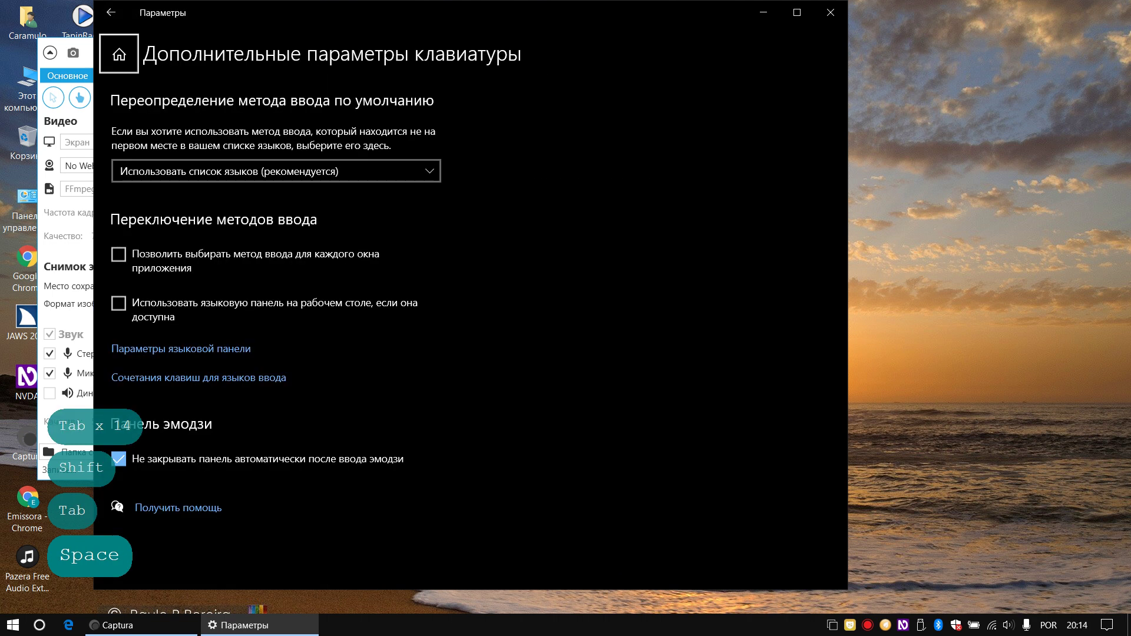
Step: Go through the advanced keyboard options and open Сочетания клавиш для языков ввода
{"action": "key", "text": "Tab"}
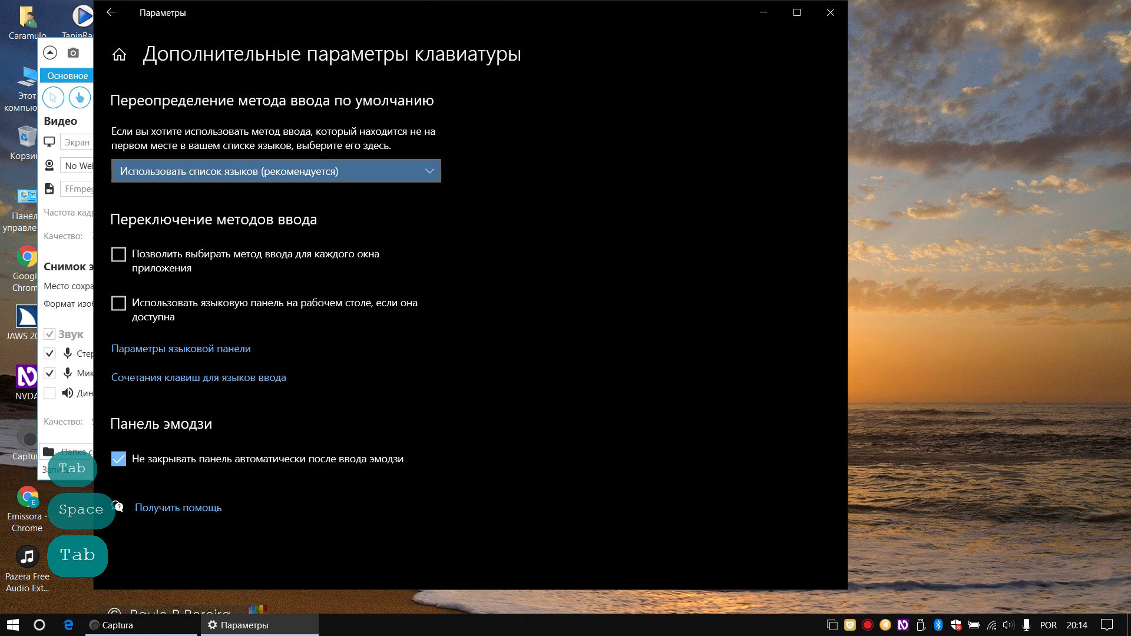
{"action": "key", "text": "Tab"}
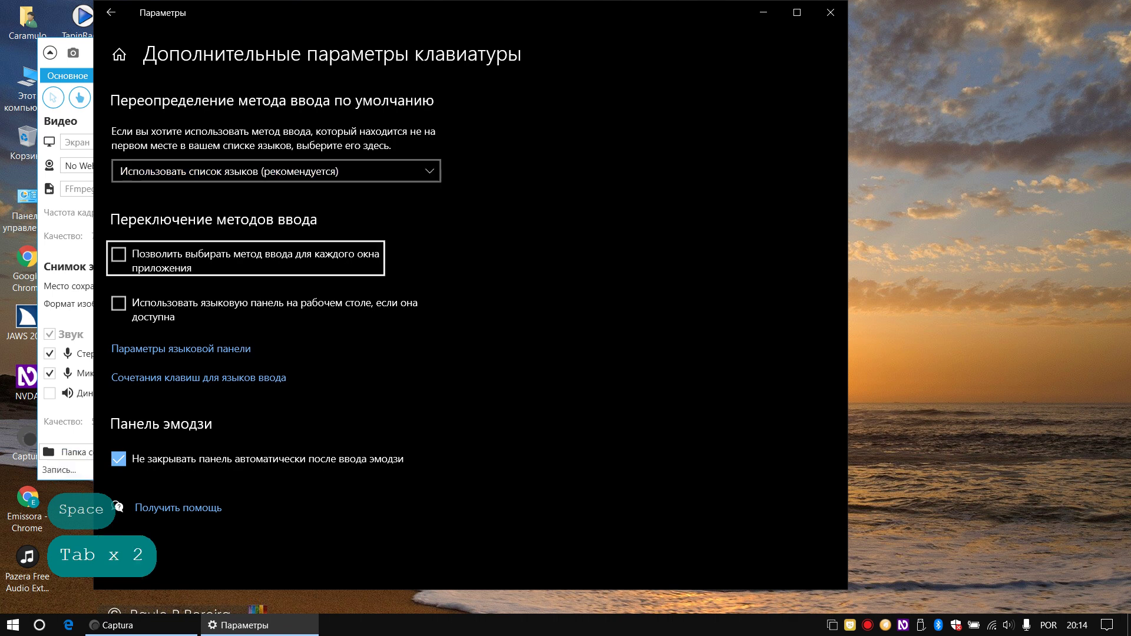
{"action": "key", "text": "Tab"}
{"action": "key", "text": "Tab"}
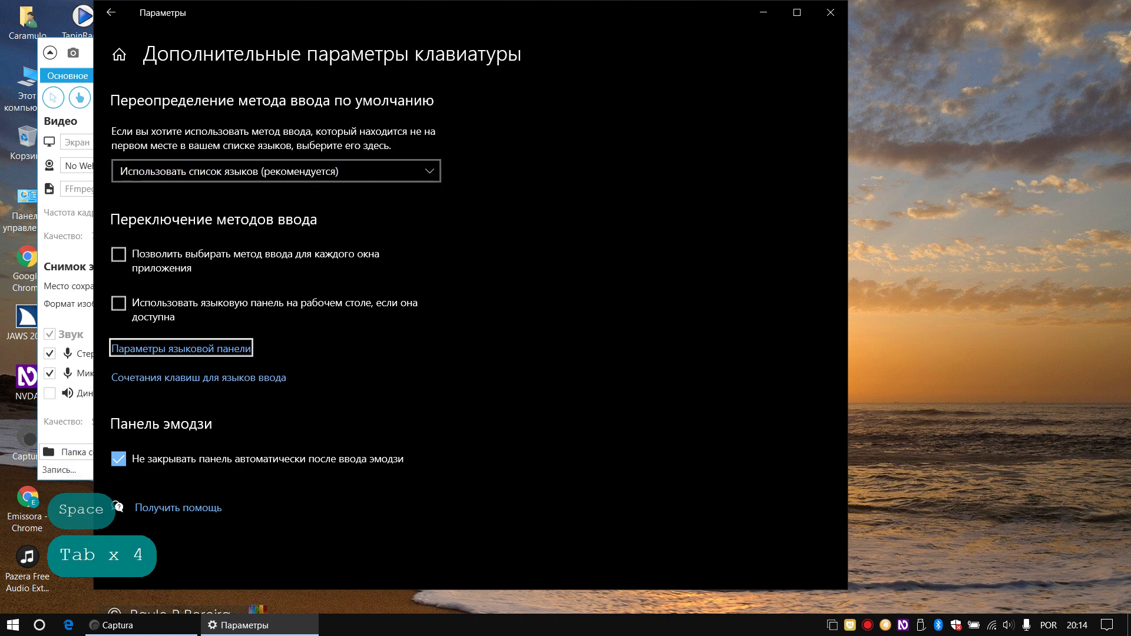
{"action": "key", "text": "Tab"}
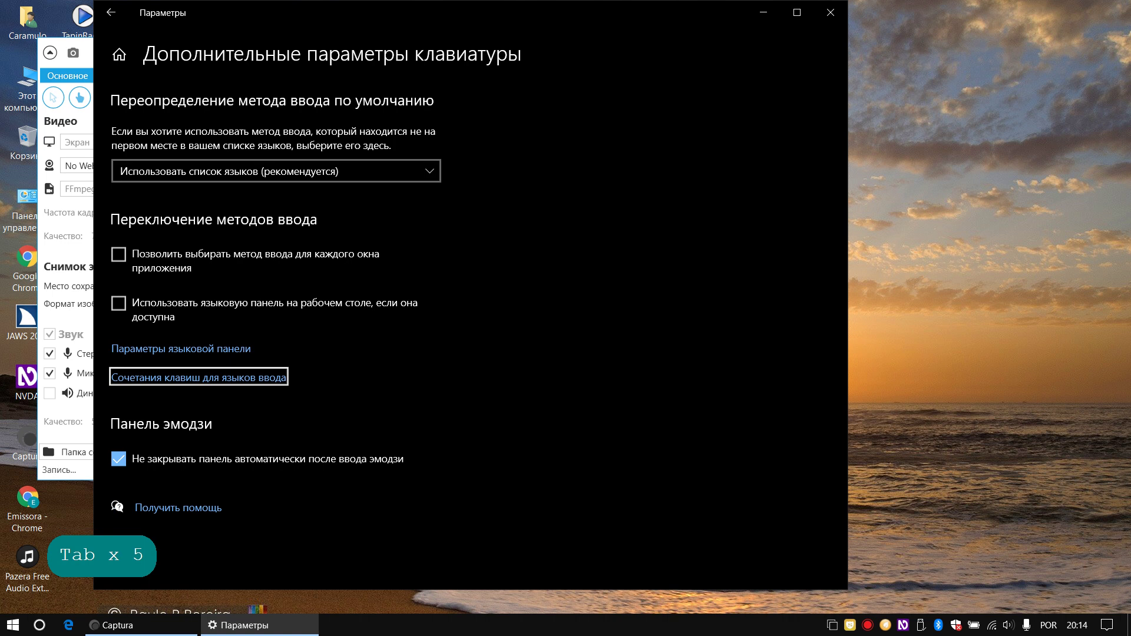
{"action": "key", "text": "Tab"}
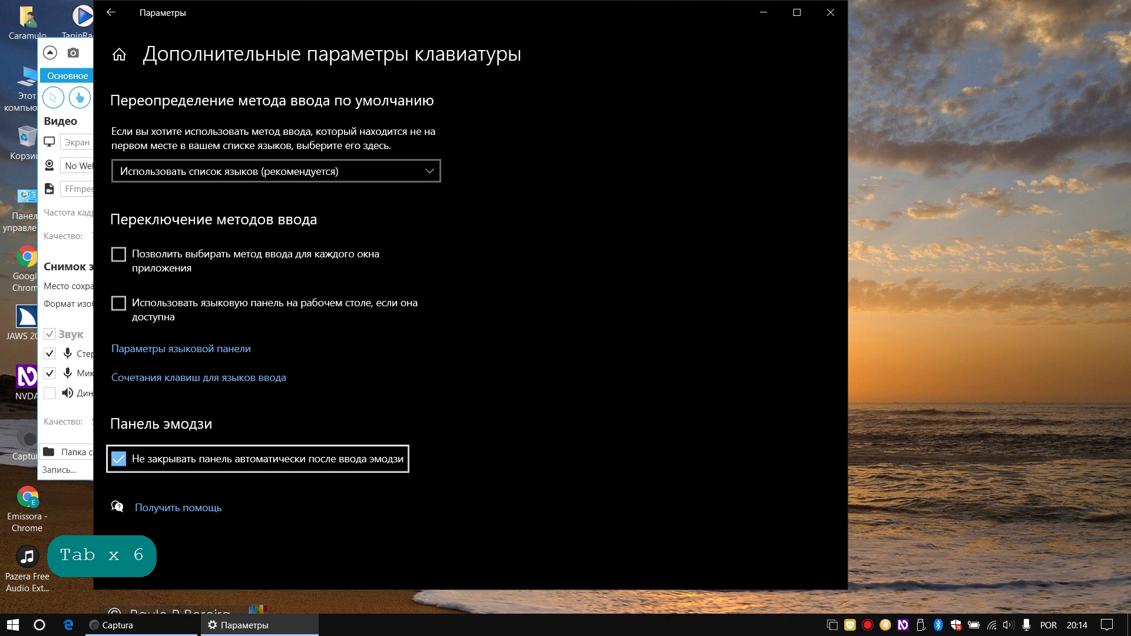
{"action": "key", "text": "shift+Tab"}
{"action": "key", "text": "shift+Tab"}
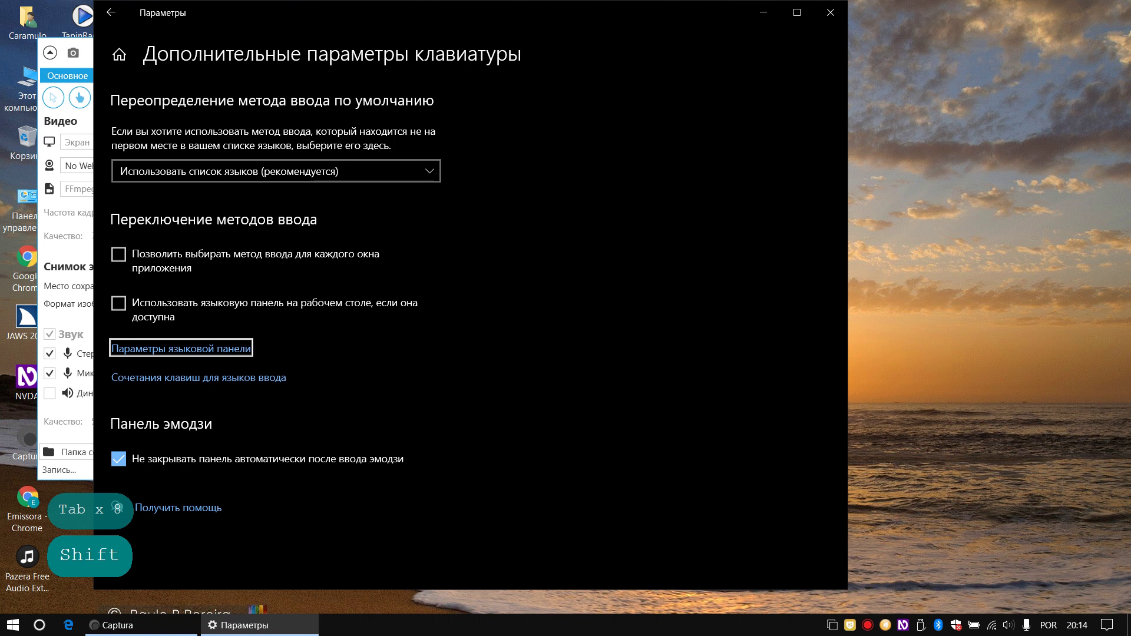
{"action": "key", "text": "Tab"}
{"action": "key", "text": "space"}
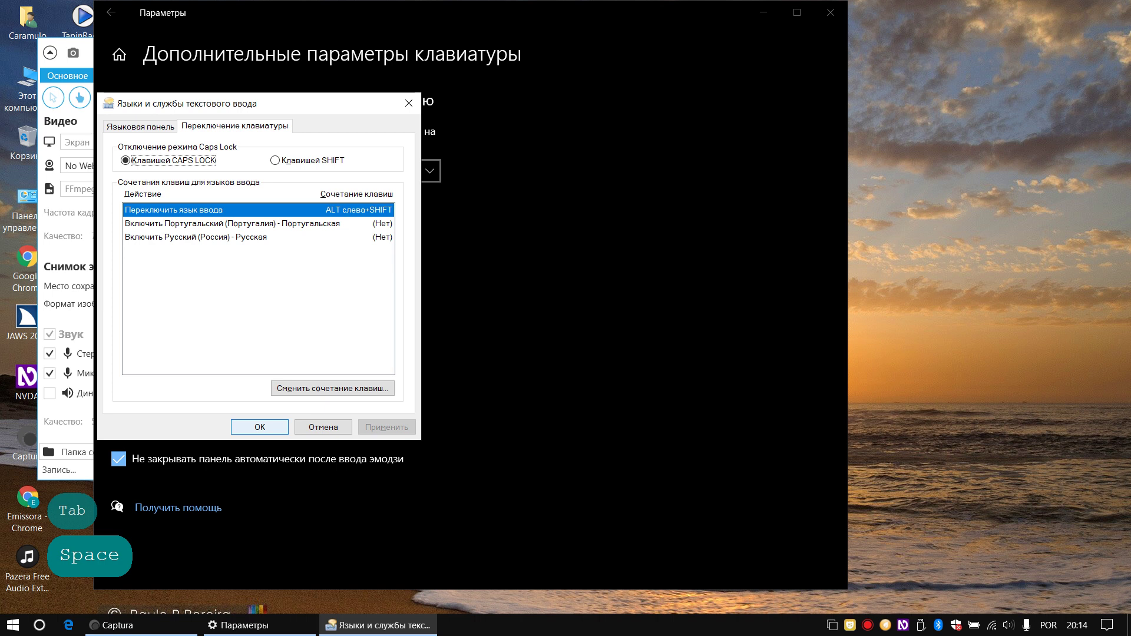
Step: Open the key combination settings for the Переключить язык ввода action in order to change its shortcut
{"action": "key", "text": "Tab"}
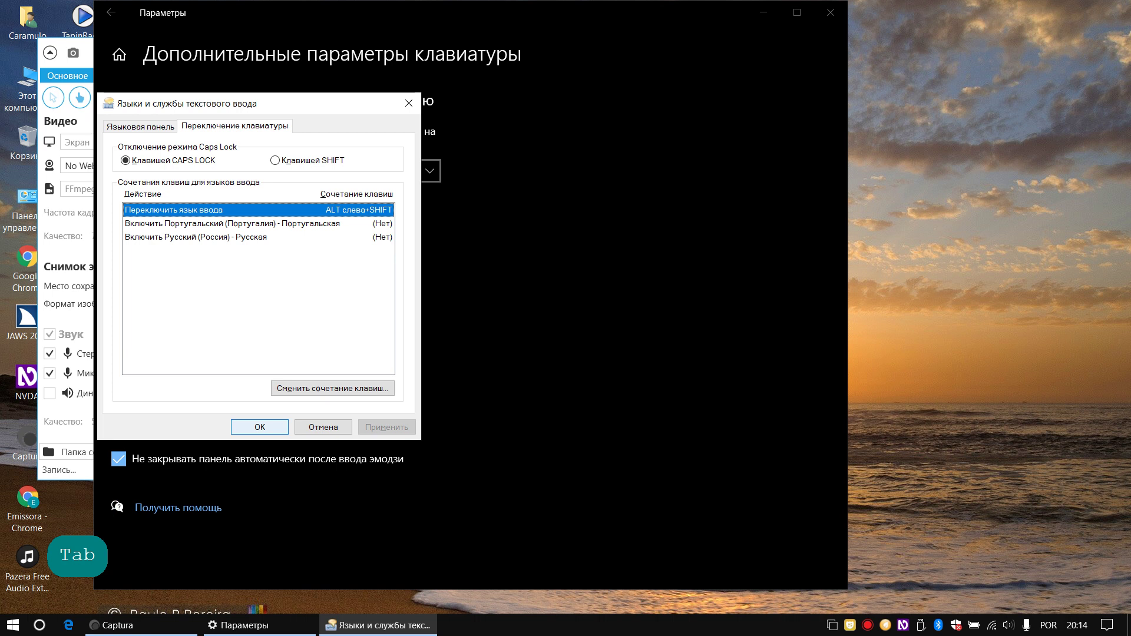
{"action": "key", "text": "Tab"}
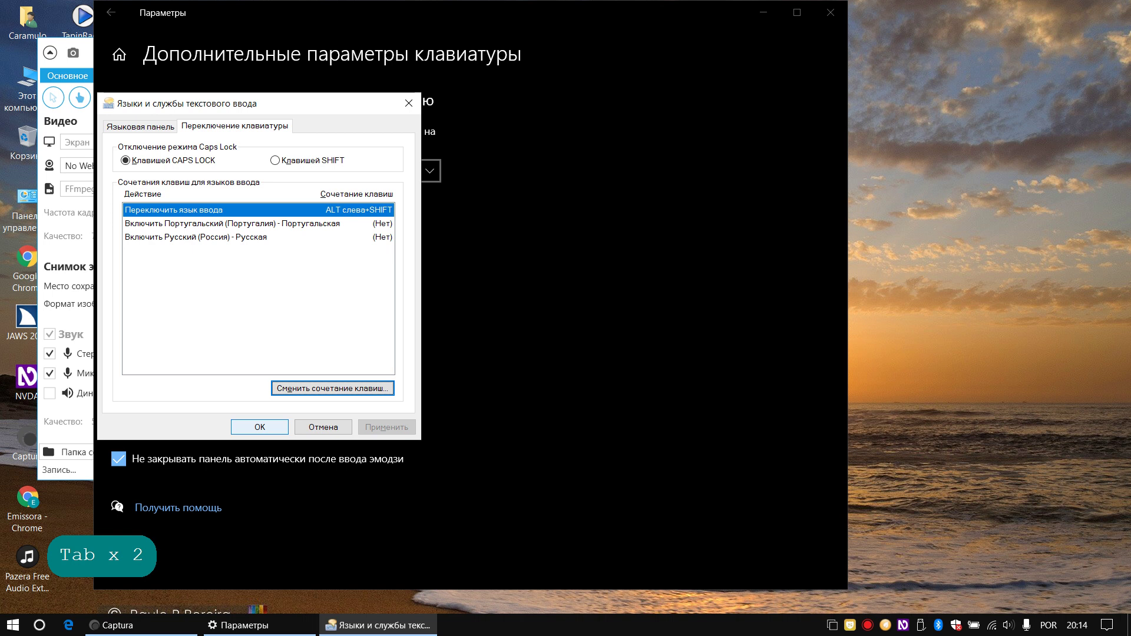
{"action": "key", "text": "space"}
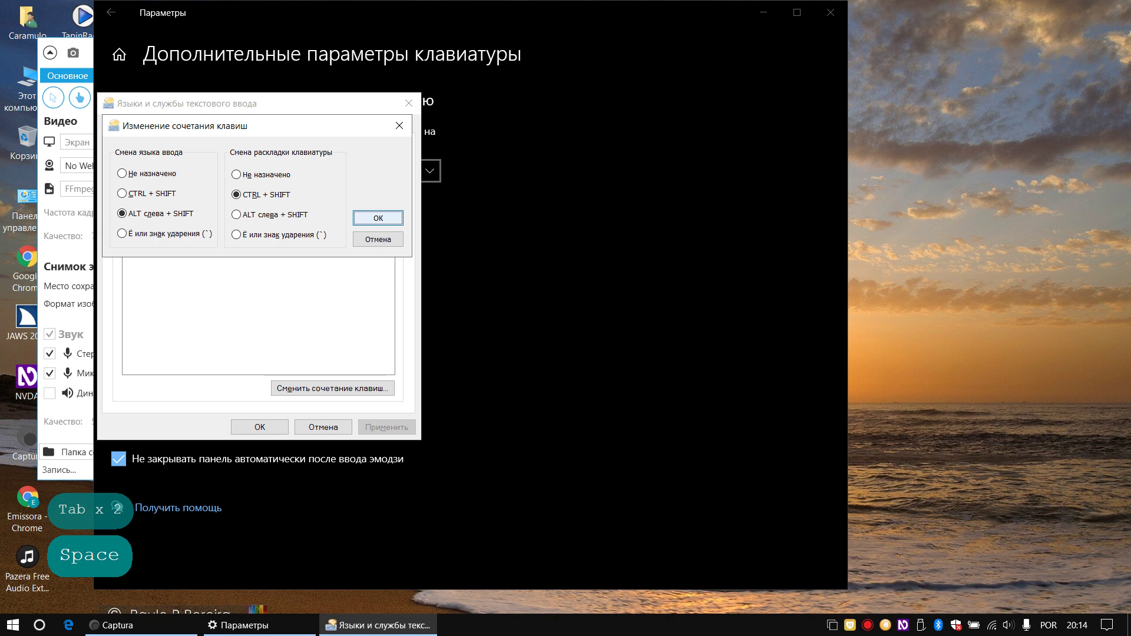
{"action": "key", "text": "Tab"}
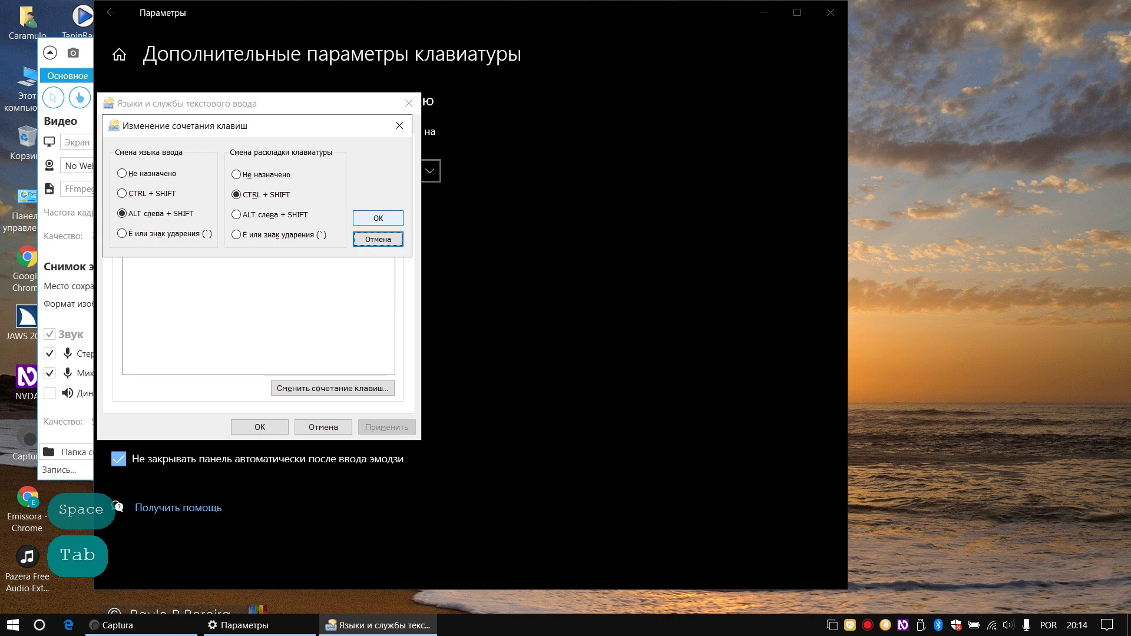
Step: Go through the shortcut options for Смена языка ввода and Смена раскладки клавиатуры in the Изменение сочетания клавиш dialog
{"action": "key", "text": "Tab"}
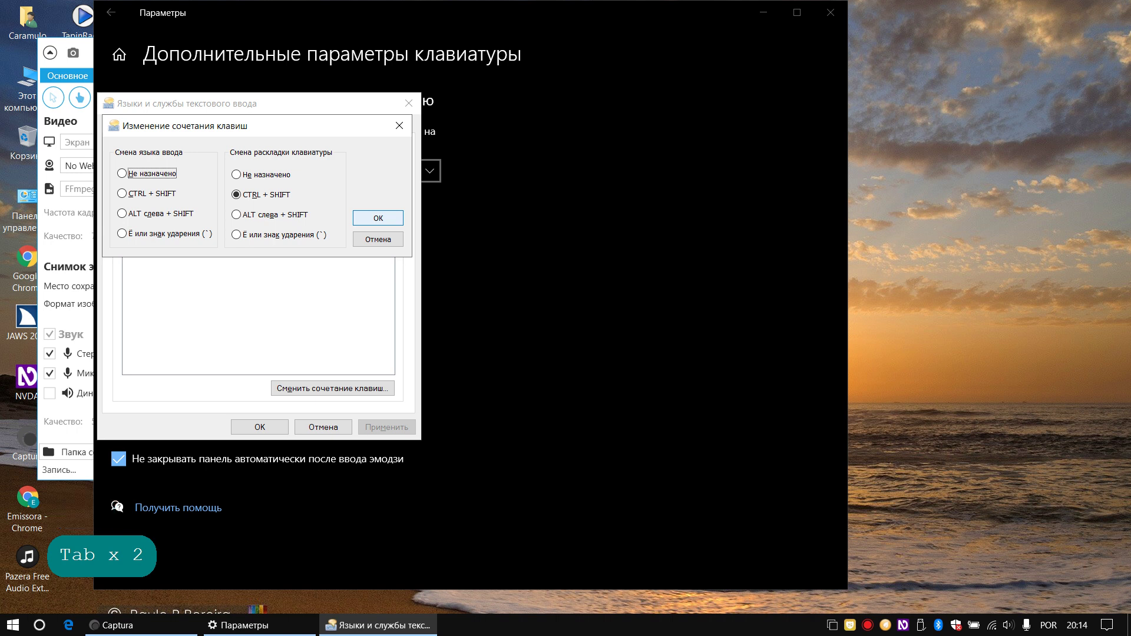
{"action": "key", "text": "Tab"}
{"action": "key", "text": "Tab"}
{"action": "key", "text": "Tab"}
{"action": "key", "text": "Tab"}
{"action": "key", "text": "Tab"}
{"action": "key", "text": "shift"}
{"action": "key", "text": "ctrl"}
{"action": "key", "text": "Tab"}
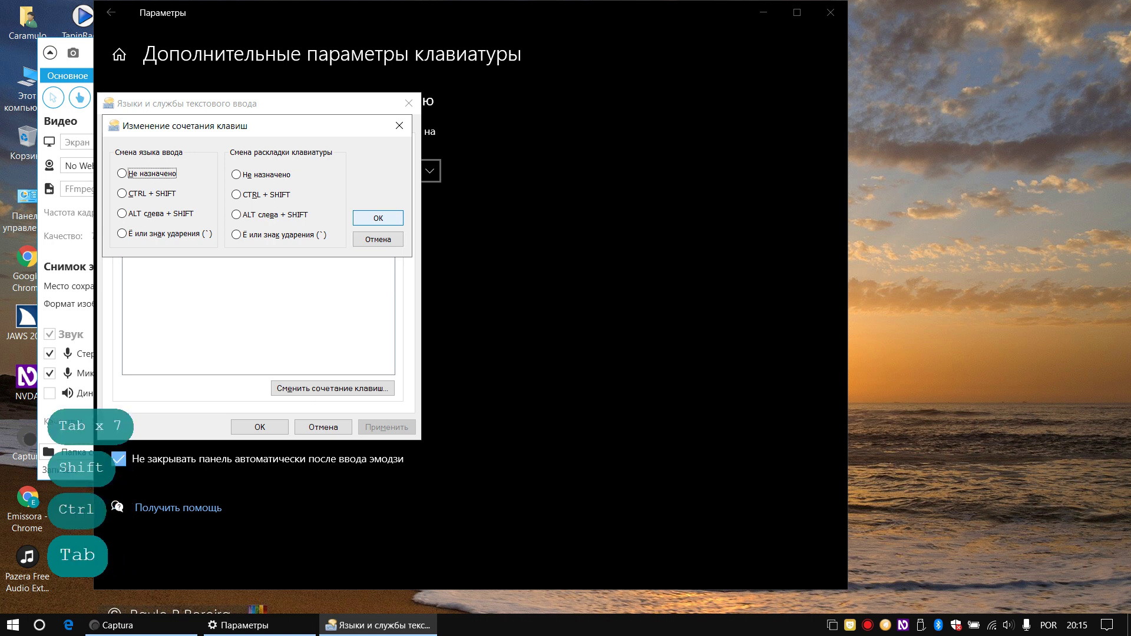
Step: Try CTRL + SHIFT as the Смена языка ввода shortcut, then discard the change and close the Языки и службы текстового ввода window
{"action": "key", "text": "Down"}
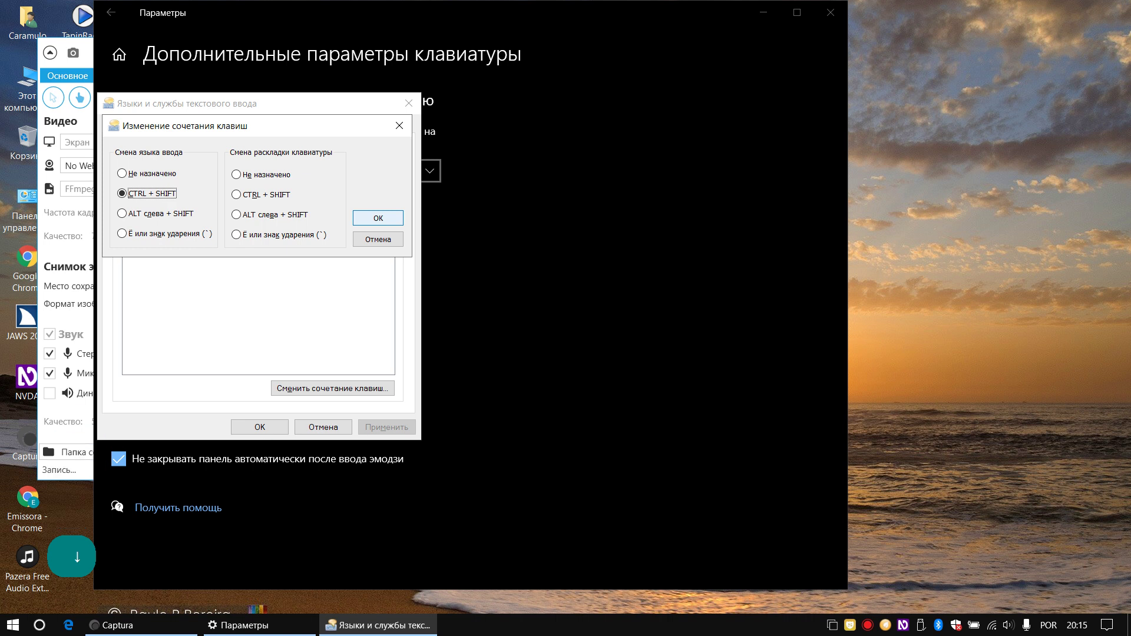
{"action": "key", "text": "Tab"}
{"action": "key", "text": "Tab"}
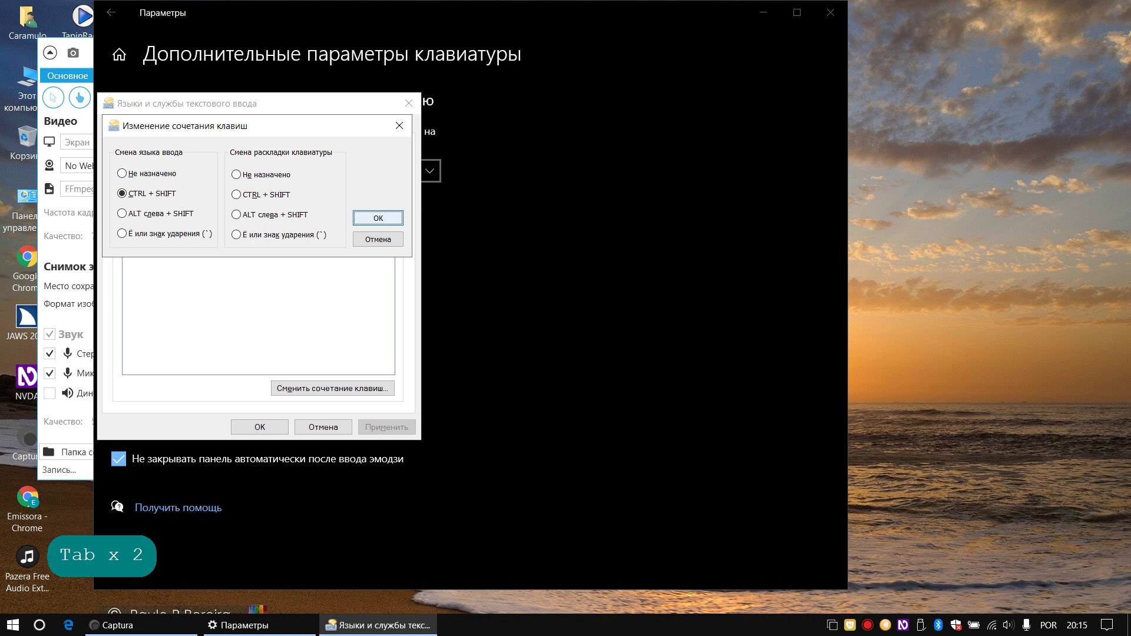
{"action": "key", "text": "Escape"}
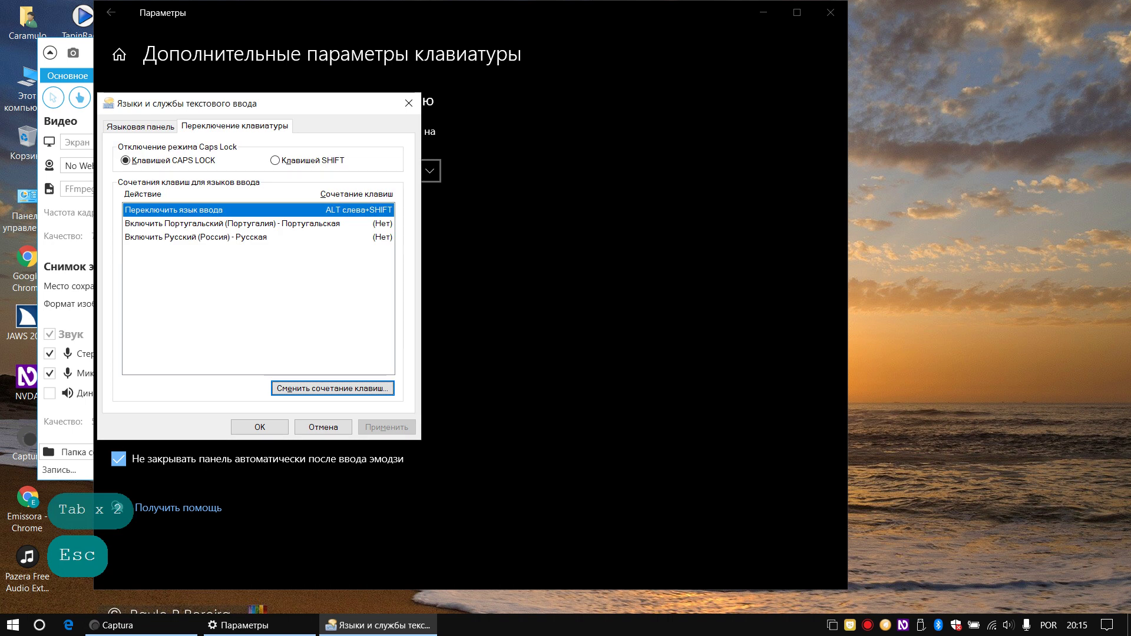
{"action": "key", "text": "Escape"}
{"action": "key", "text": "Escape"}
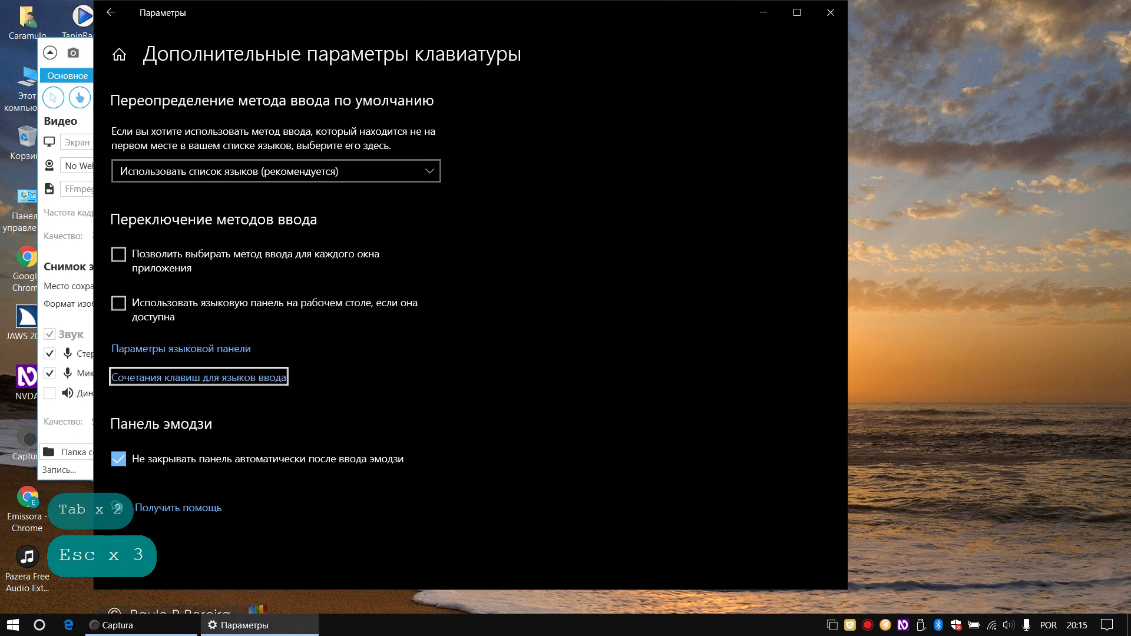
Step: Leave the advanced keyboard options and return to the Параметры Windows home page
{"action": "key", "text": "Escape"}
{"action": "key", "text": "Tab"}
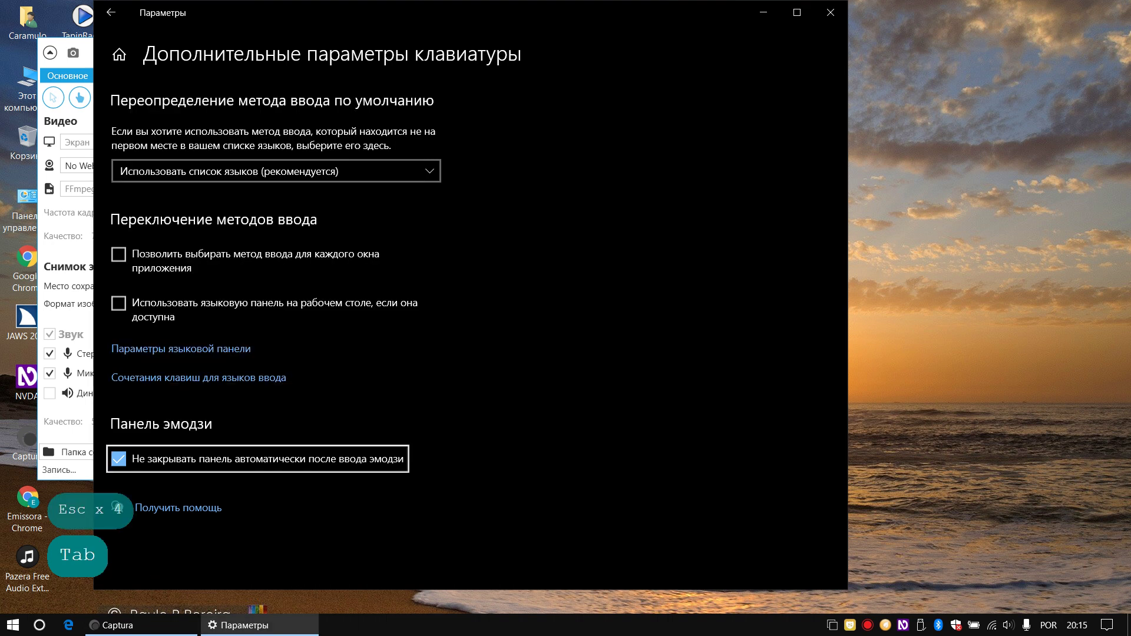
{"action": "key", "text": "Tab"}
{"action": "key", "text": "Tab"}
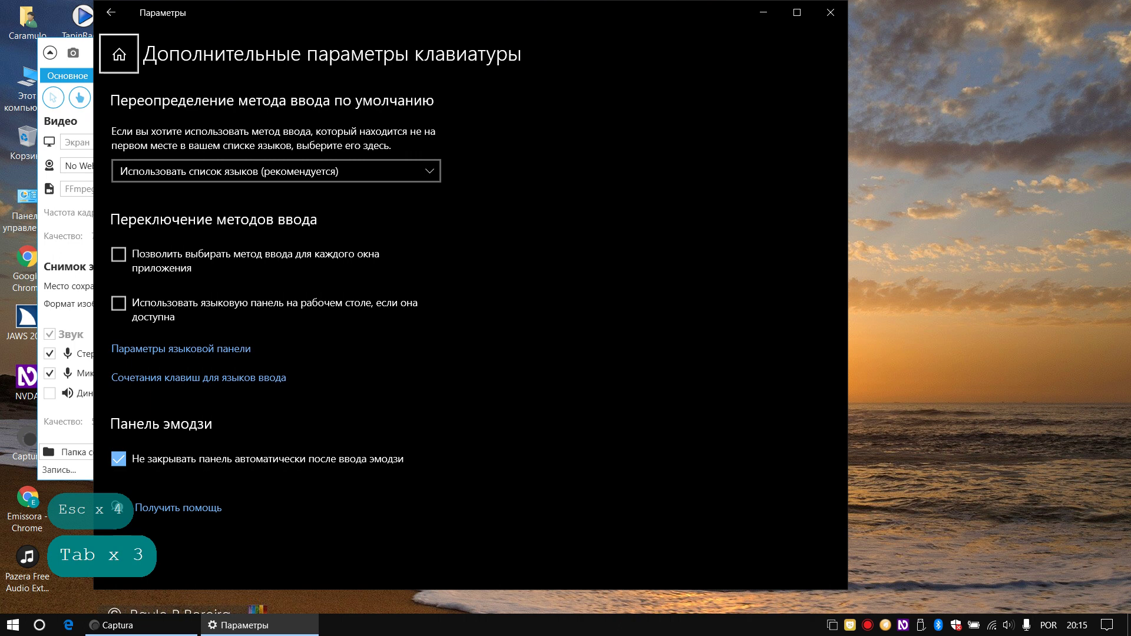
{"action": "key", "text": "space"}
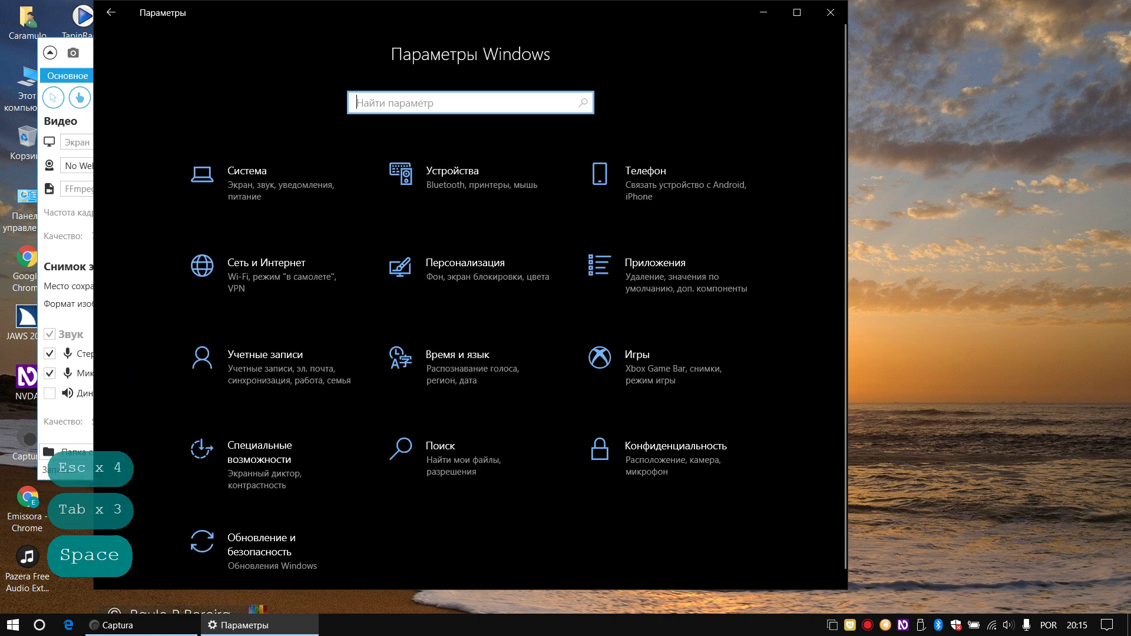
Step: Open the Время и язык category from the Параметры Windows home page
{"action": "key", "text": "Tab"}
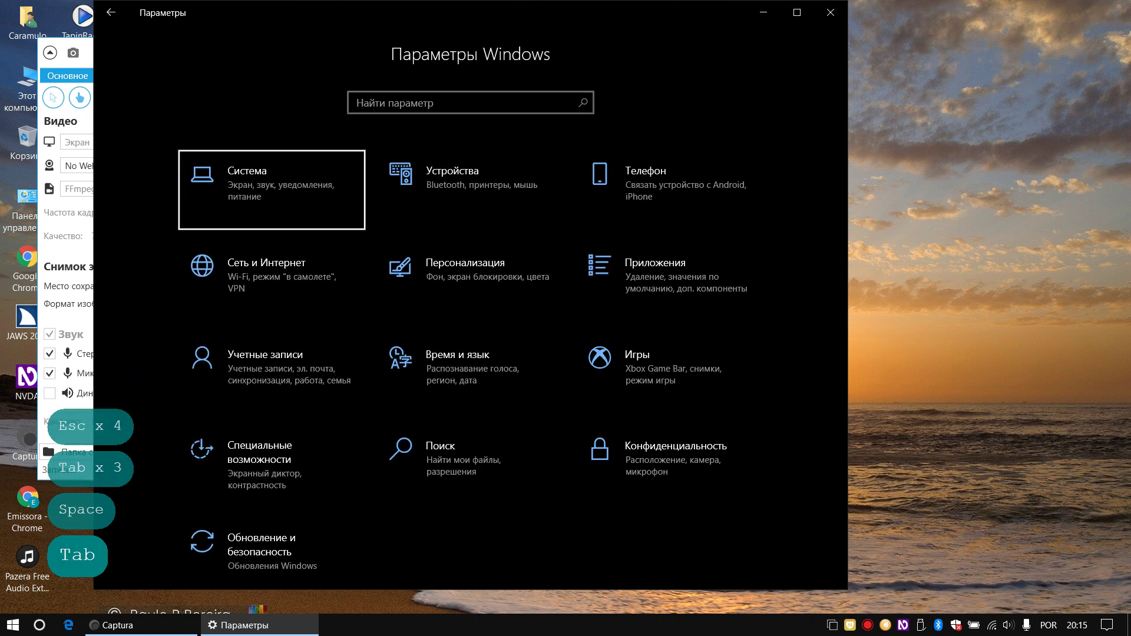
{"action": "key", "text": "Right"}
{"action": "key", "text": "Right"}
{"action": "key", "text": "Right"}
{"action": "key", "text": "Right"}
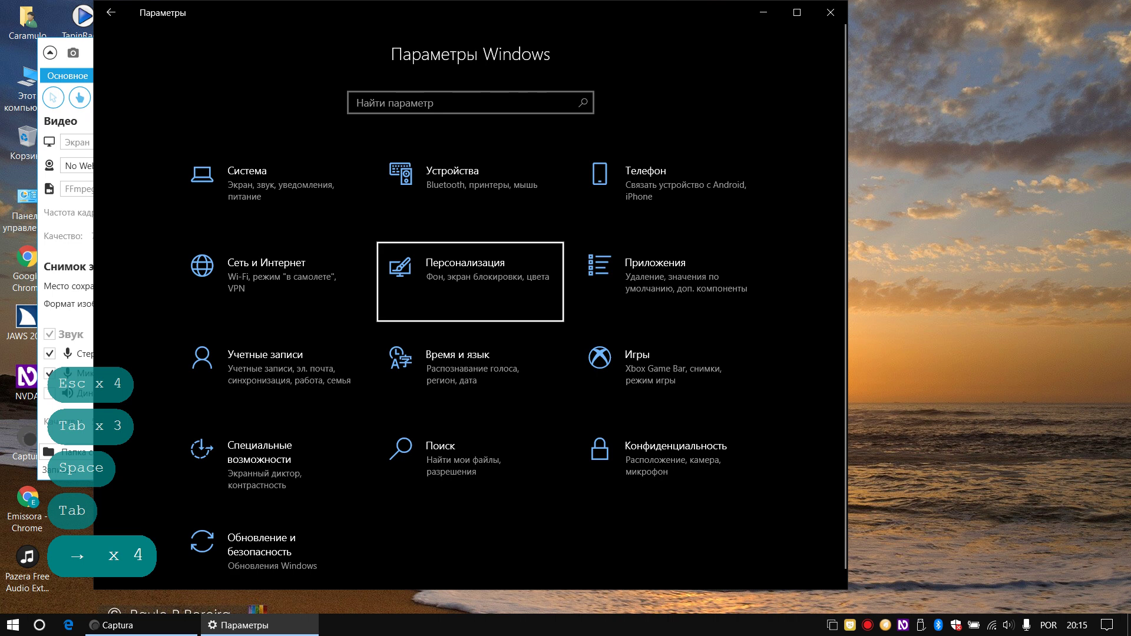
{"action": "key", "text": "Right"}
{"action": "key", "text": "Right"}
{"action": "key", "text": "Right"}
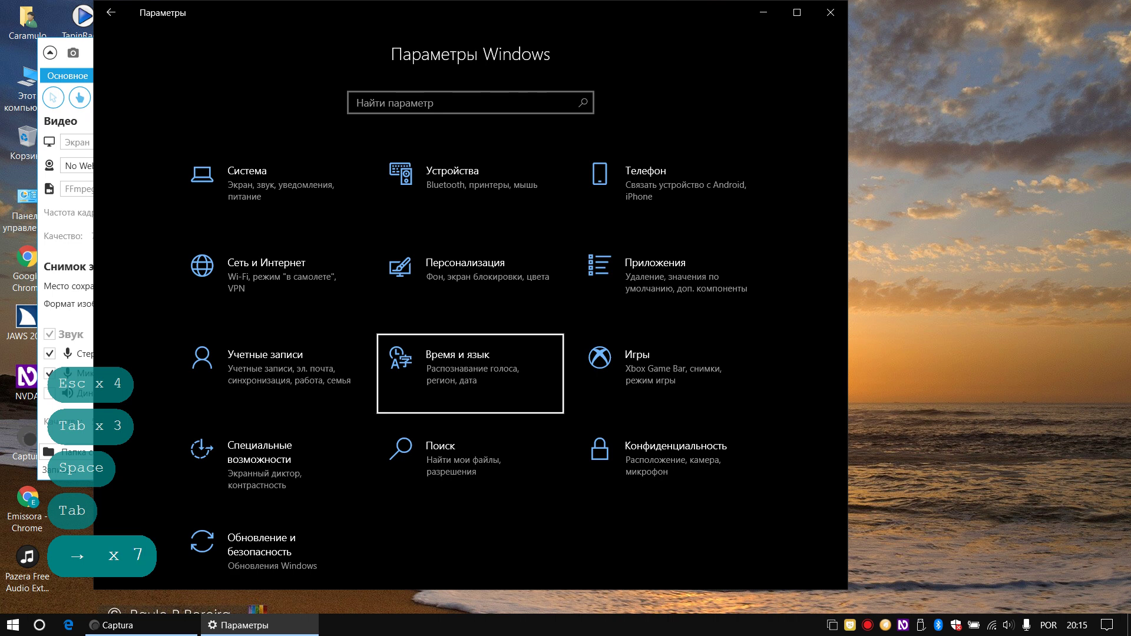
{"action": "key", "text": "Return"}
Step: Open the Язык page within the Время и язык settings
{"action": "key", "text": "Tab"}
{"action": "key", "text": "Down"}
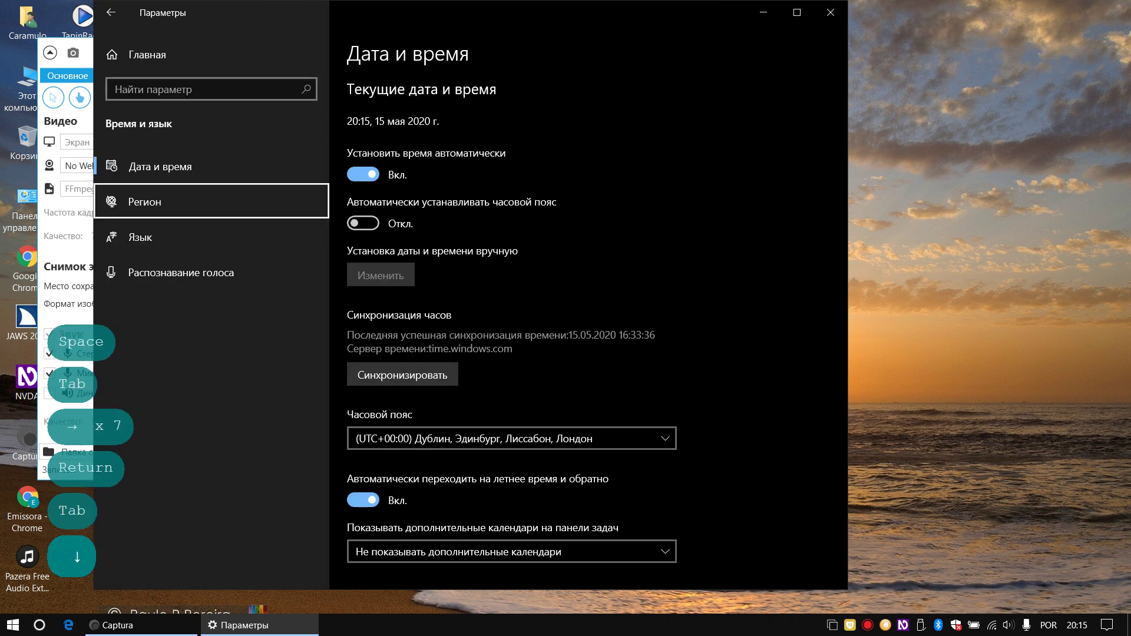
{"action": "key", "text": "Down"}
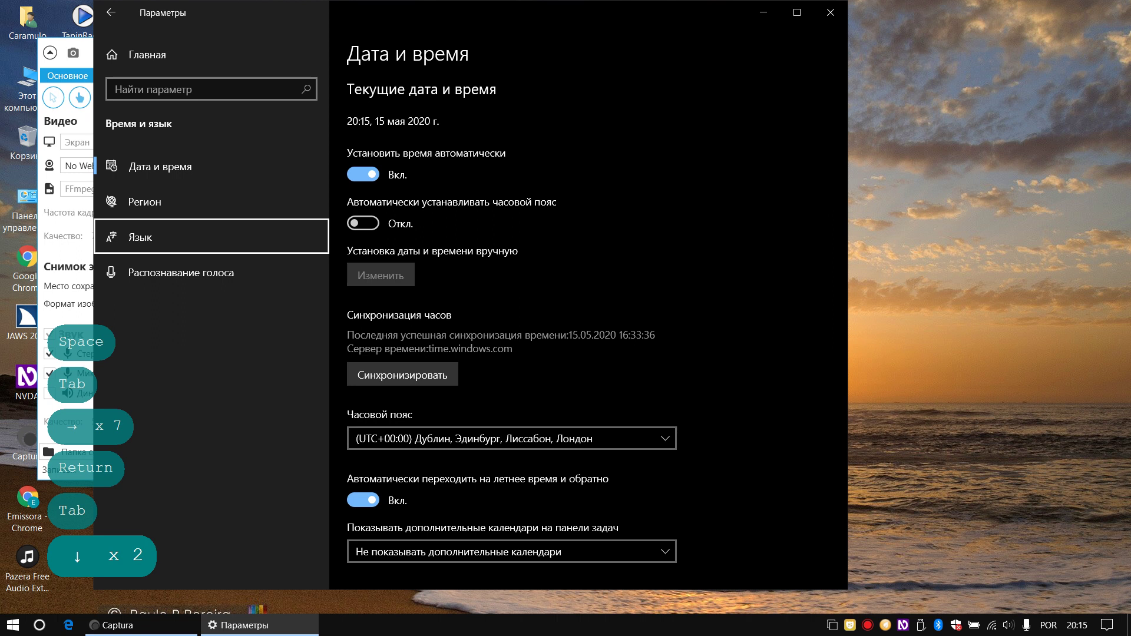
{"action": "key", "text": "Return"}
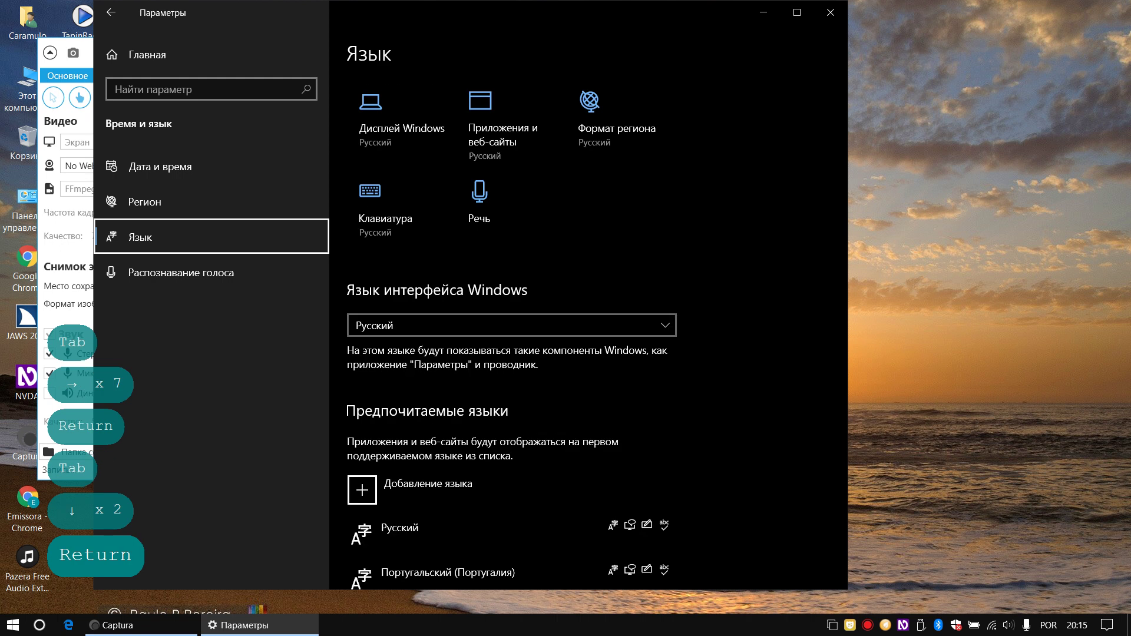
Step: Go past the language options on the Язык page and open Настройки для ввода, клавиатуры и проверки орфографии
{"action": "key", "text": "ctrl"}
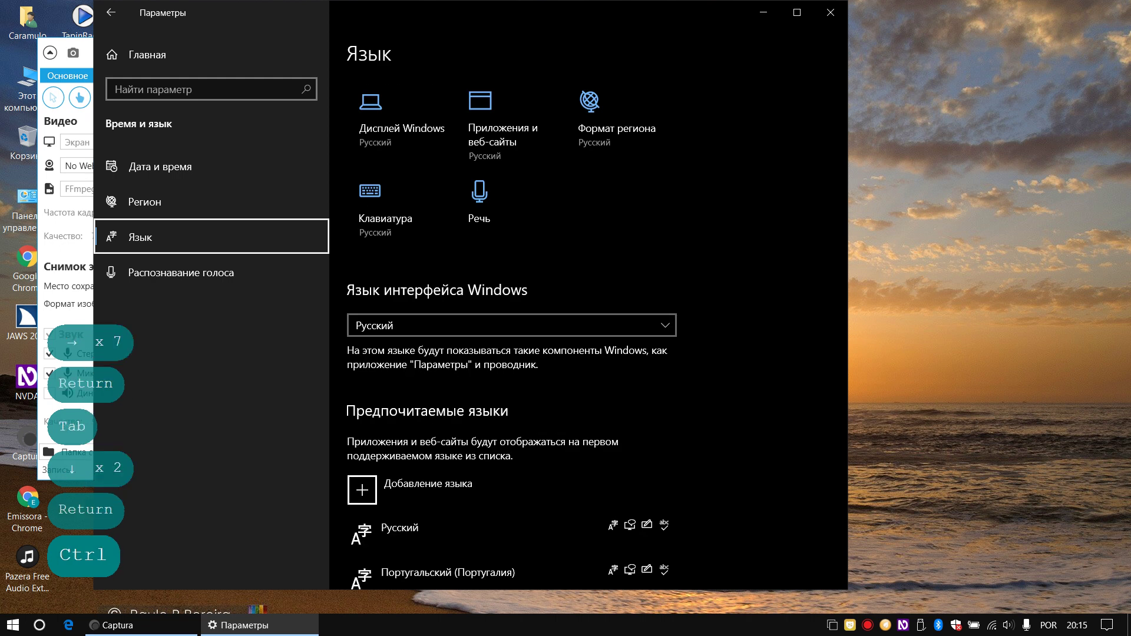
{"action": "key", "text": "Tab"}
{"action": "key", "text": "Tab"}
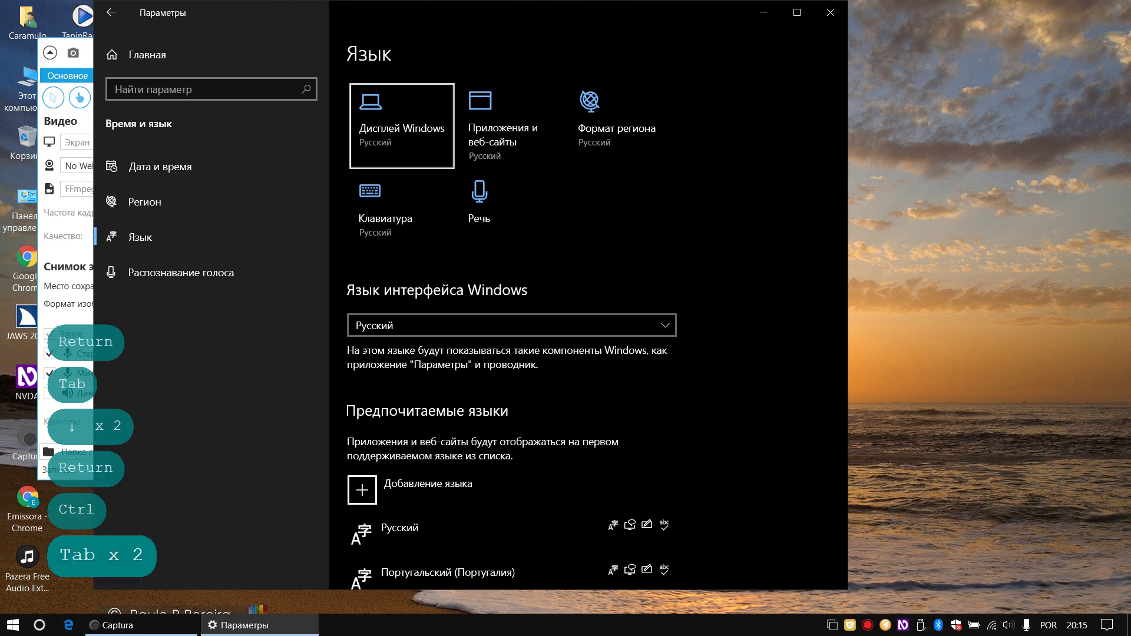
{"action": "key", "text": "Tab"}
{"action": "key", "text": "Tab"}
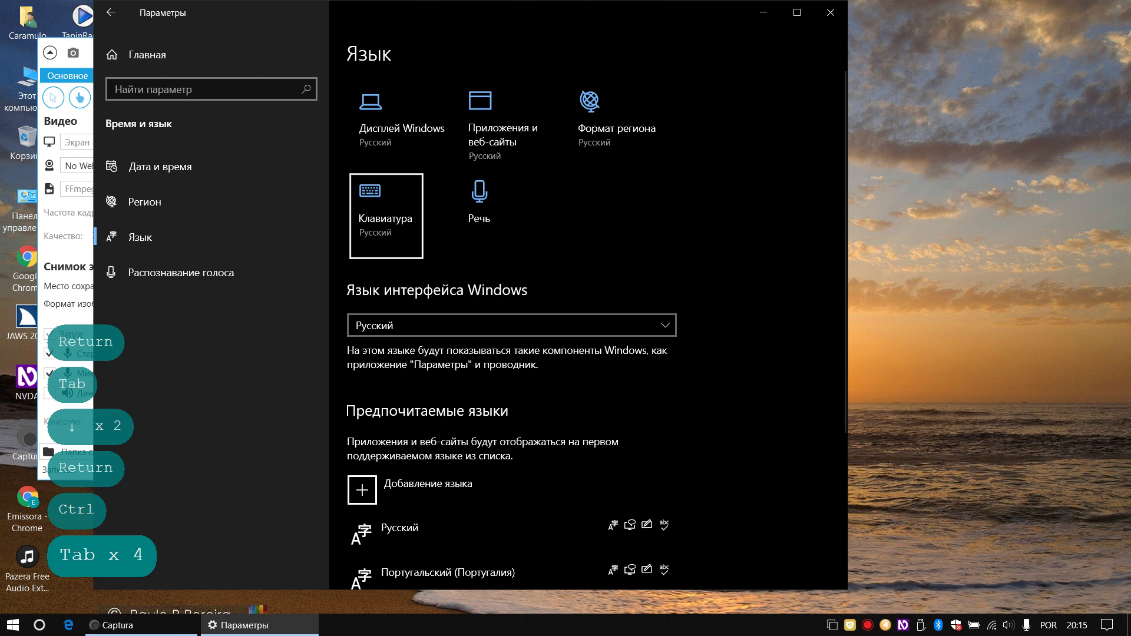
{"action": "key", "text": "Tab"}
{"action": "key", "text": "Tab"}
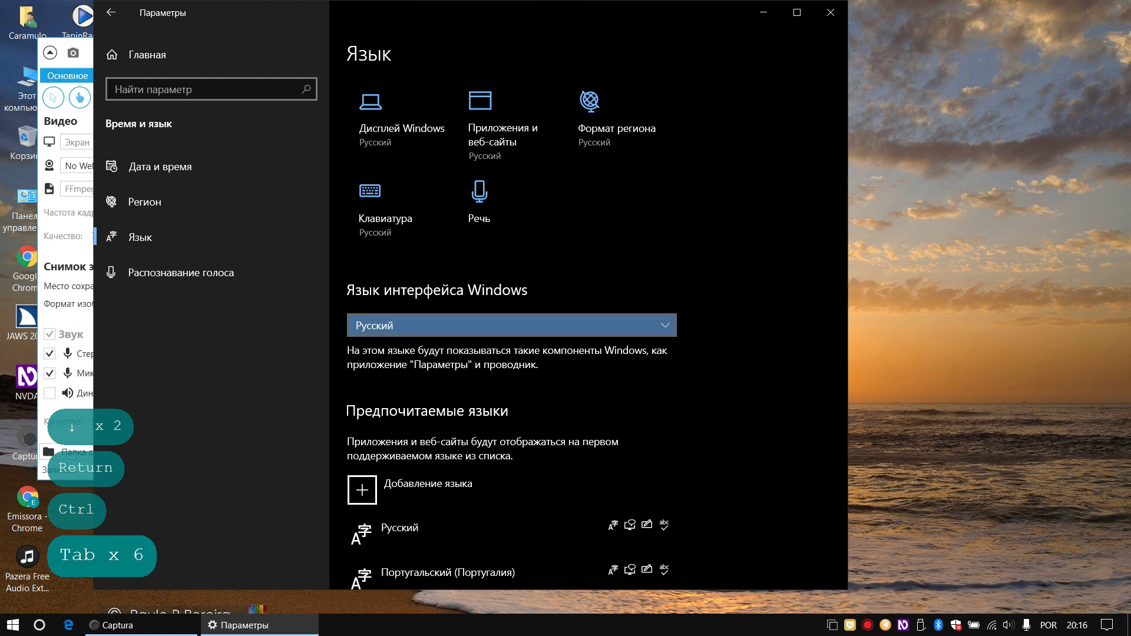
{"action": "key", "text": "Tab"}
{"action": "key", "text": "Tab"}
{"action": "key", "text": "Tab"}
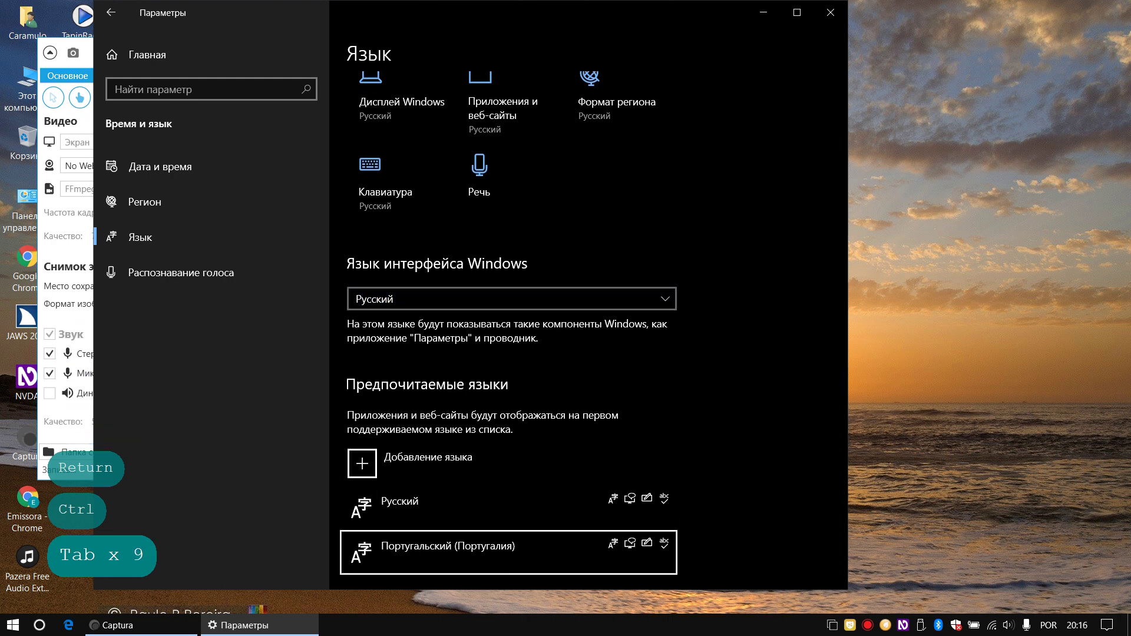
{"action": "key", "text": "Tab"}
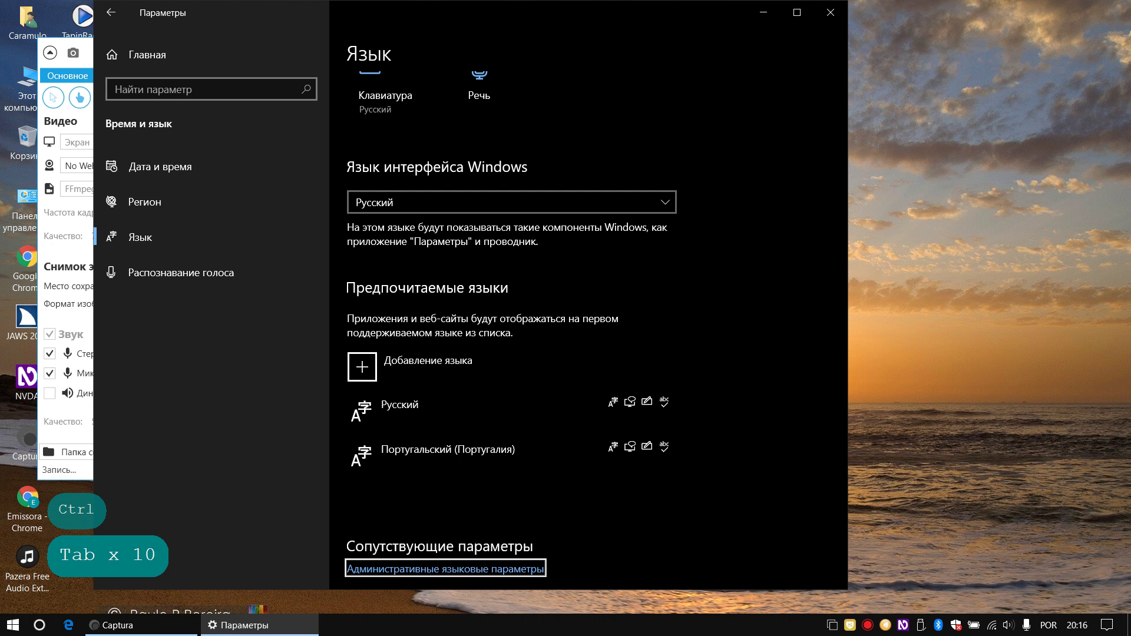
{"action": "key", "text": "Tab"}
{"action": "key", "text": "Tab"}
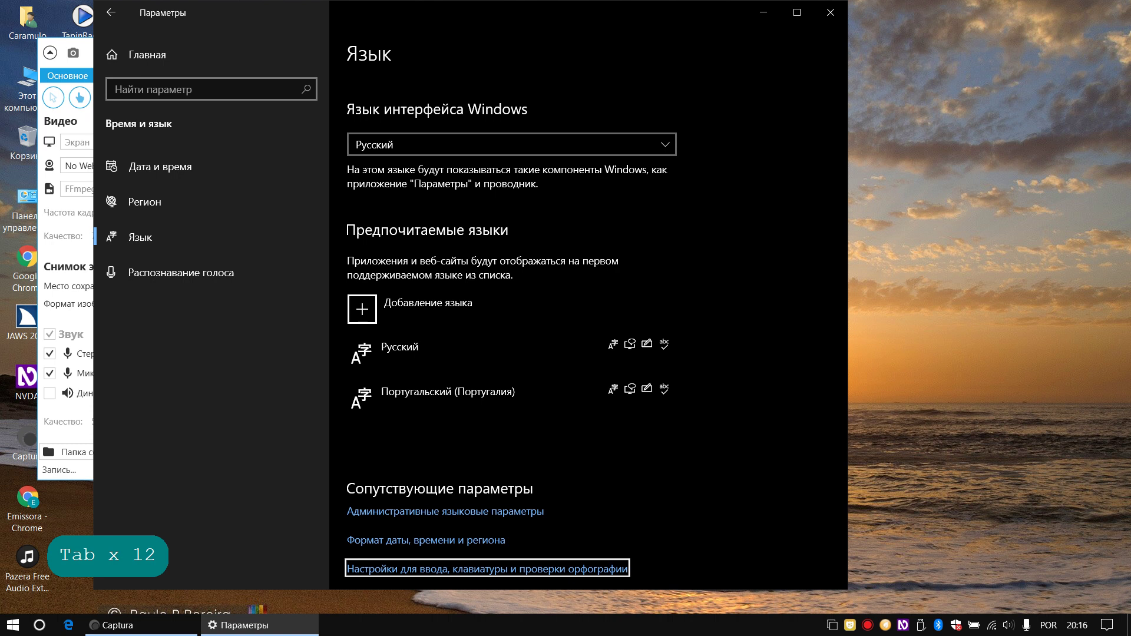
{"action": "key", "text": "Tab"}
{"action": "key", "text": "ctrl"}
{"action": "key", "text": "shift+Tab"}
{"action": "key", "text": "shift"}
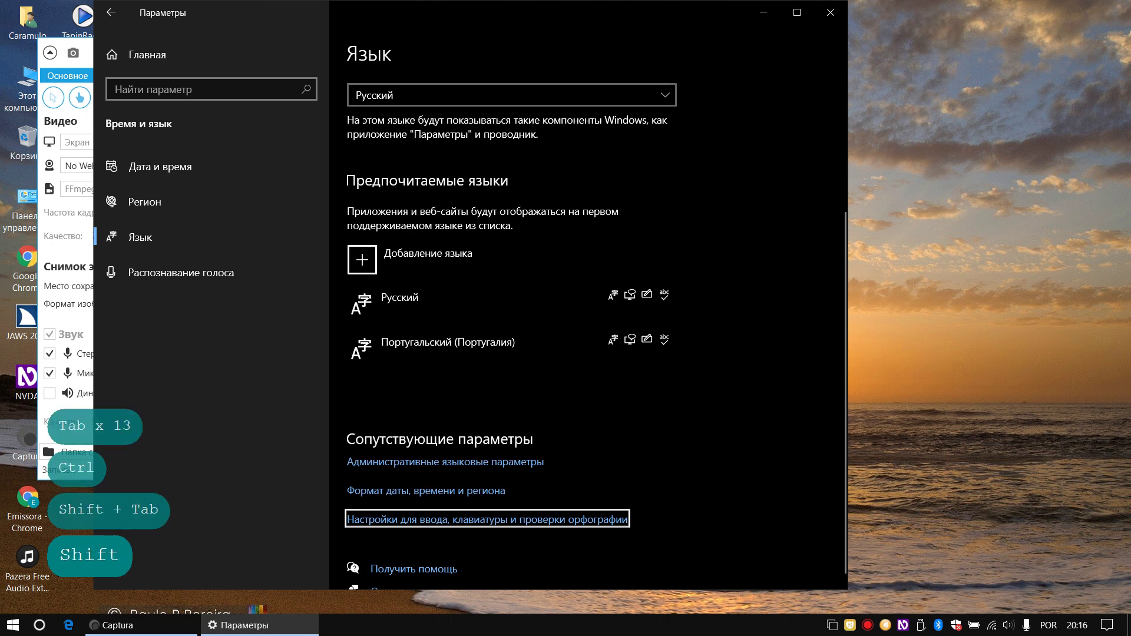
{"action": "key", "text": "space"}
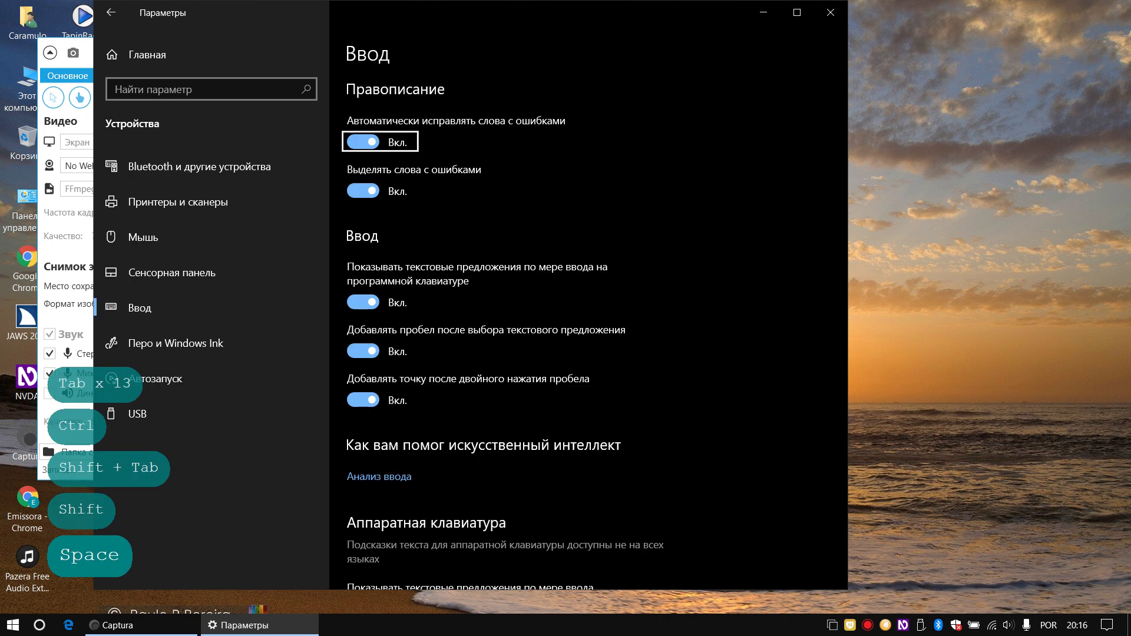
Step: Go back from the Ввод page to the Язык page of the Время и язык settings
{"action": "key", "text": "Tab"}
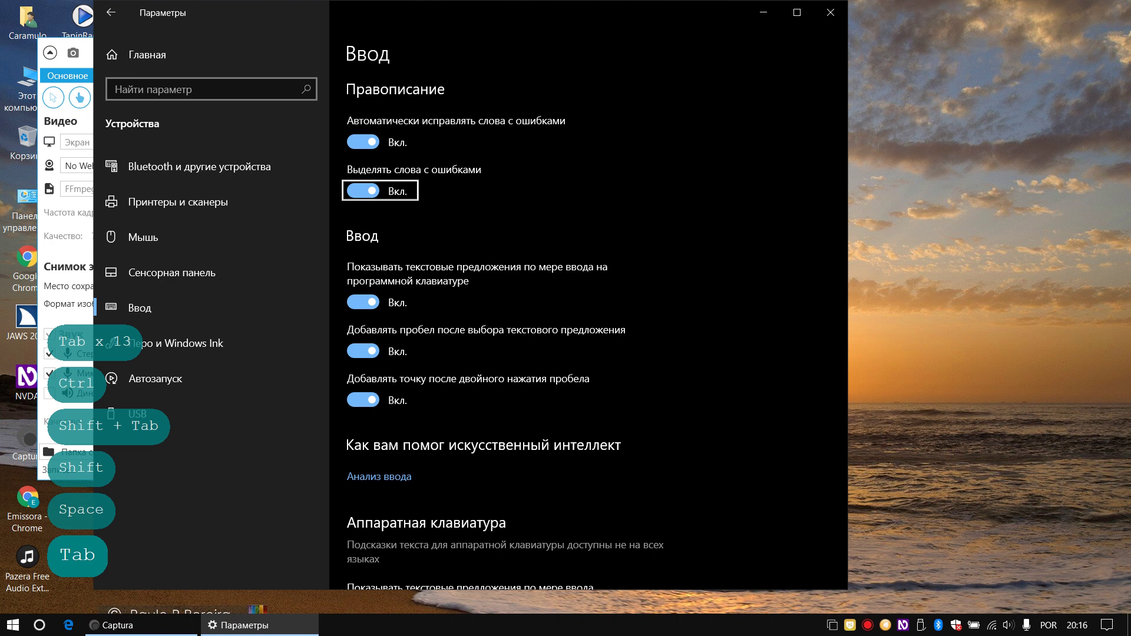
{"action": "key", "text": "BackSpace"}
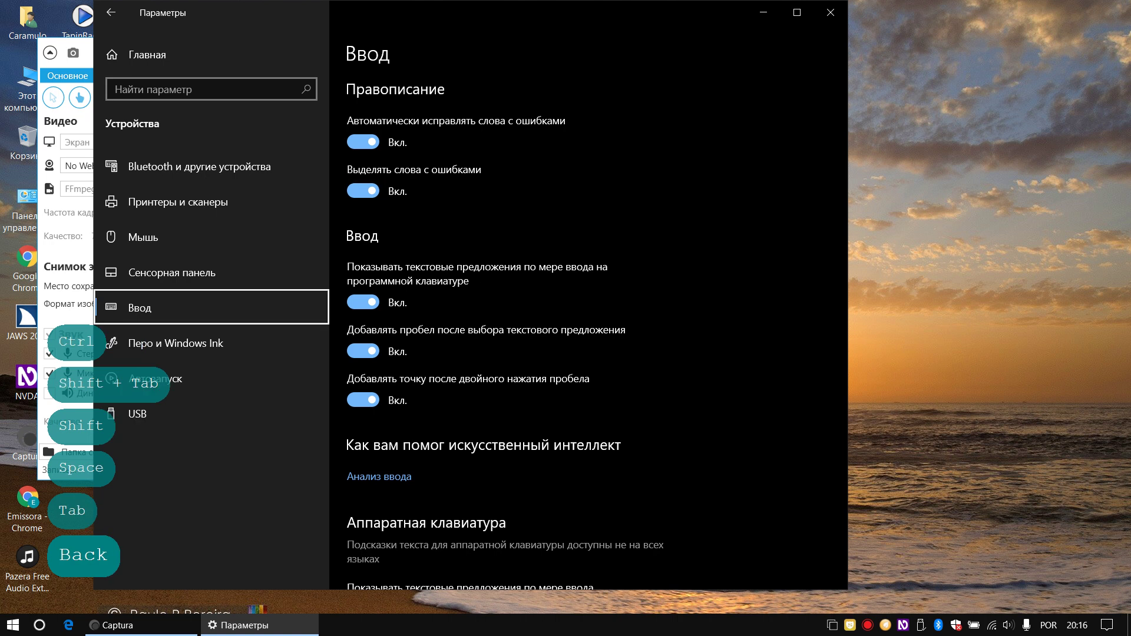
{"action": "key", "text": "BackSpace"}
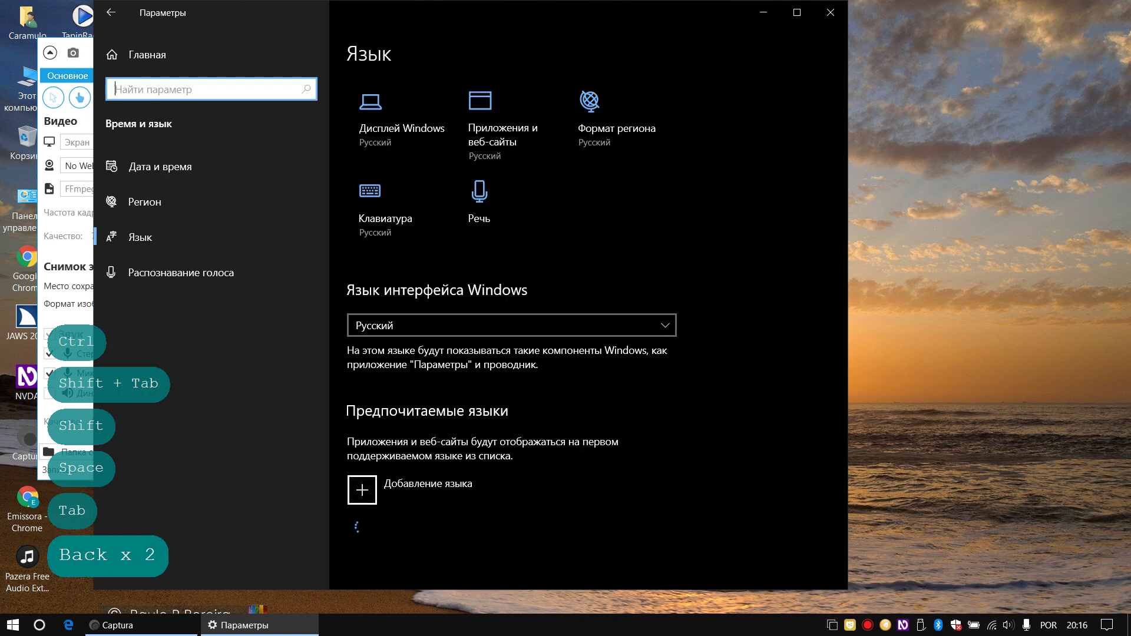
{"action": "key", "text": "Tab"}
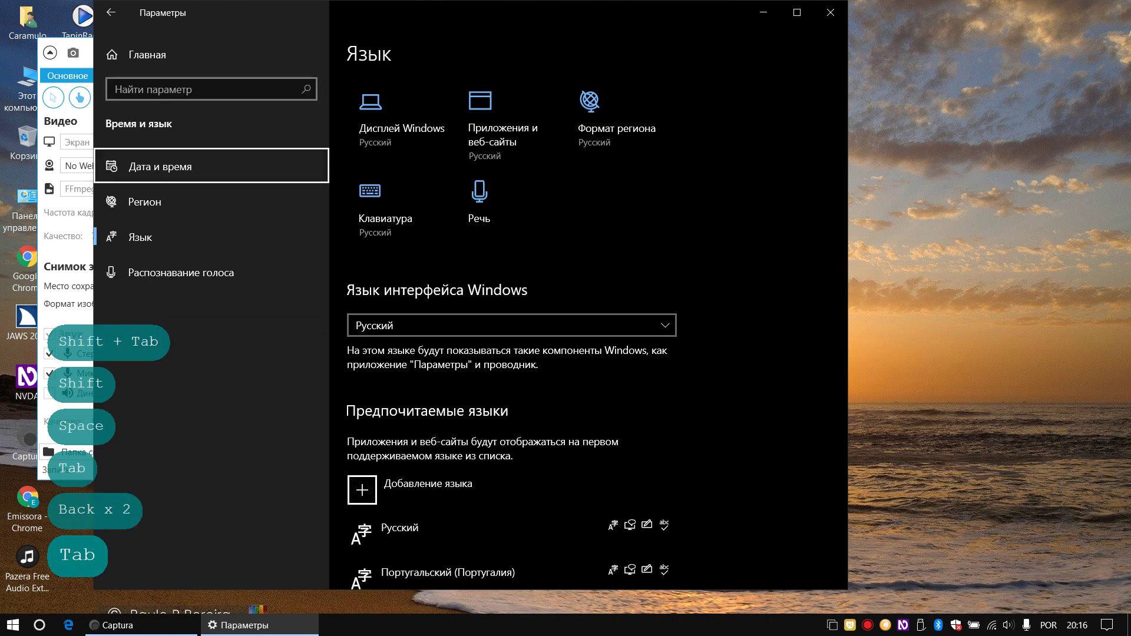
{"action": "key", "text": "Down"}
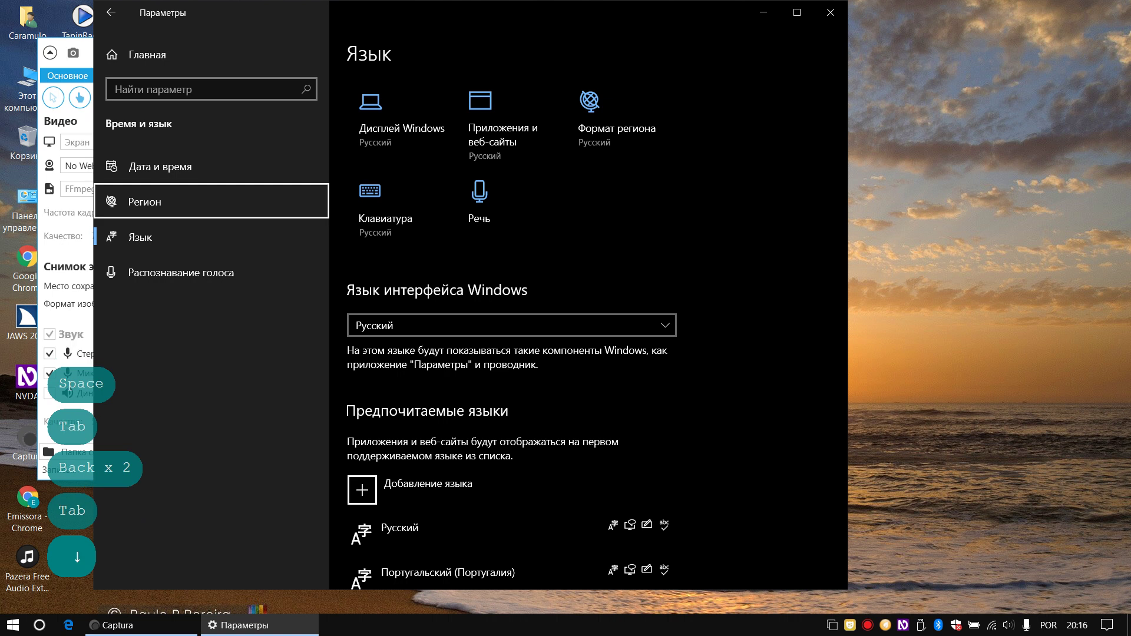
{"action": "key", "text": "ctrl"}
{"action": "key", "text": "Down"}
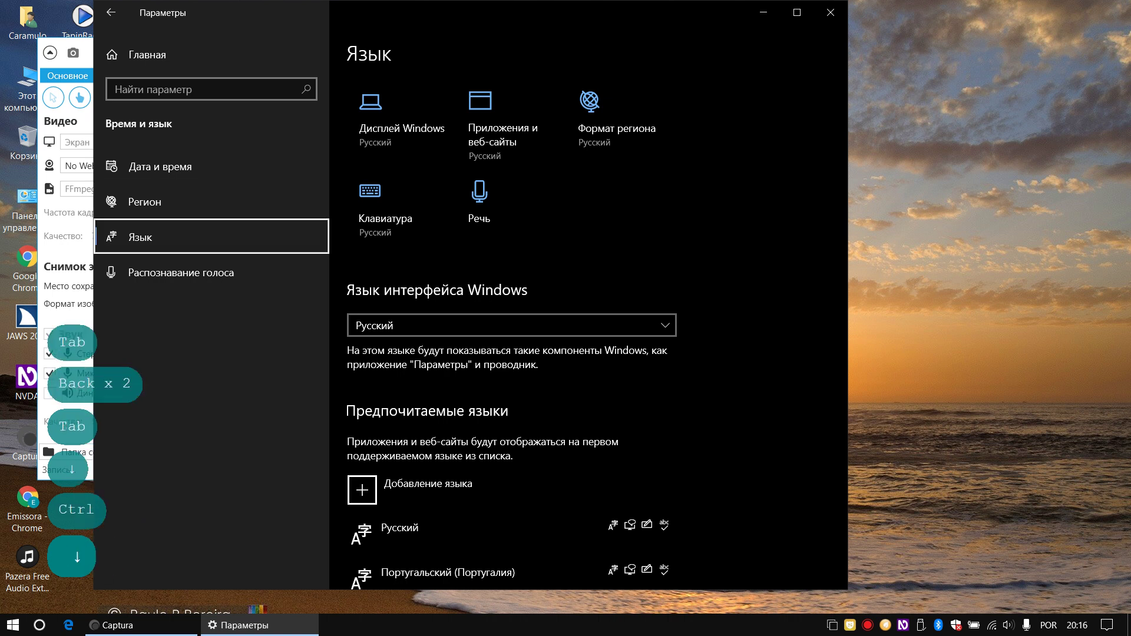
{"action": "key", "text": "Return"}
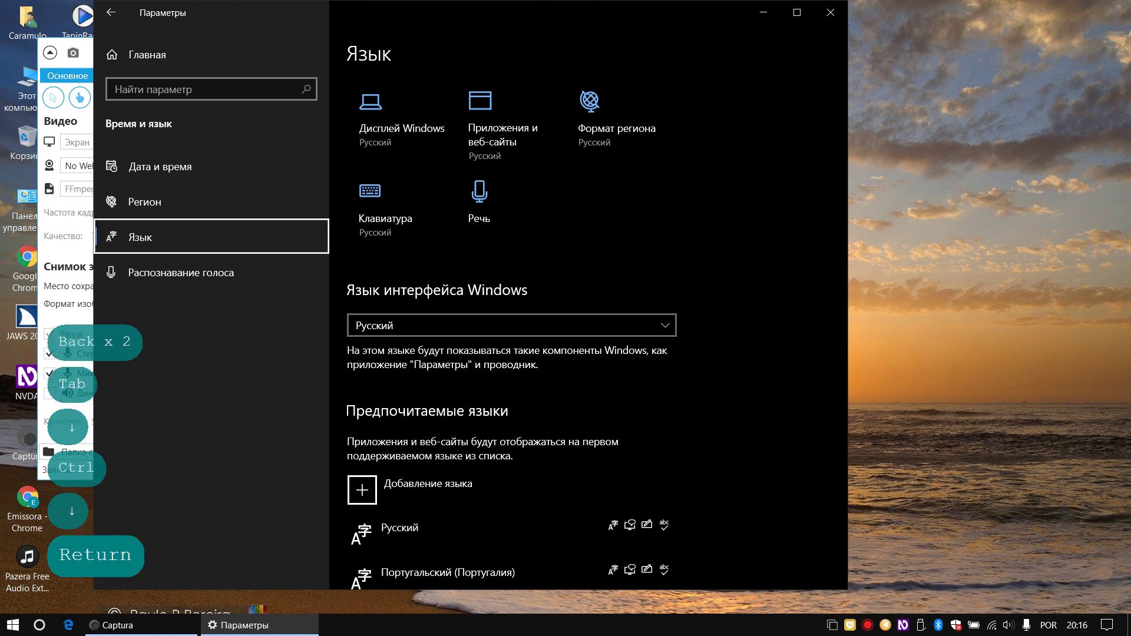
Step: Open the Клавиатура settings from the options on the Язык page
{"action": "key", "text": "Tab"}
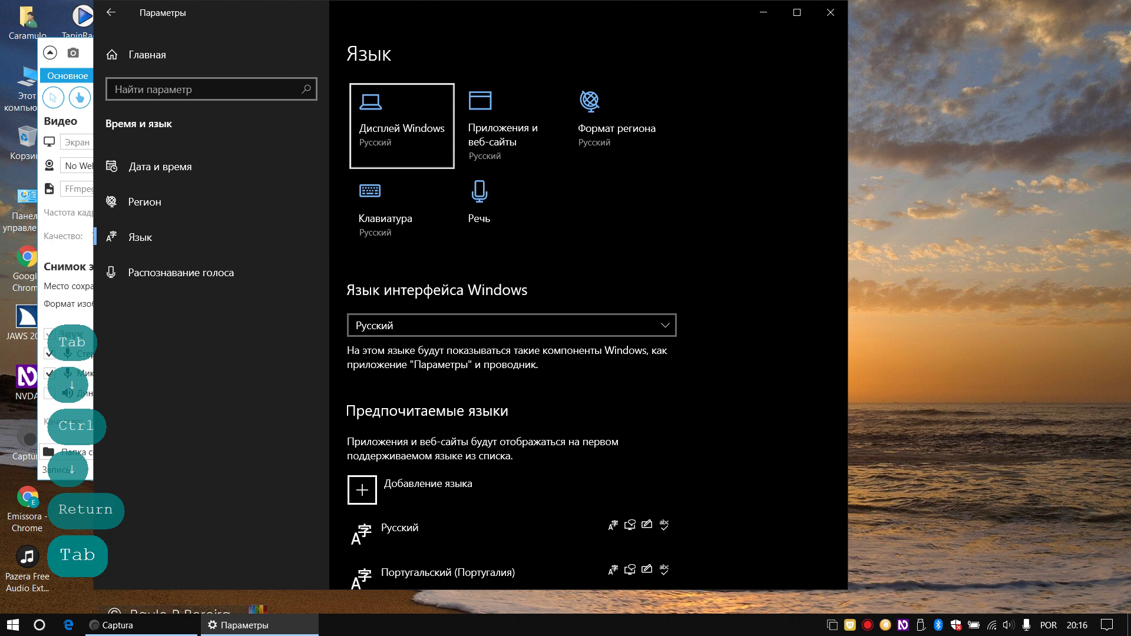
{"action": "key", "text": "Tab"}
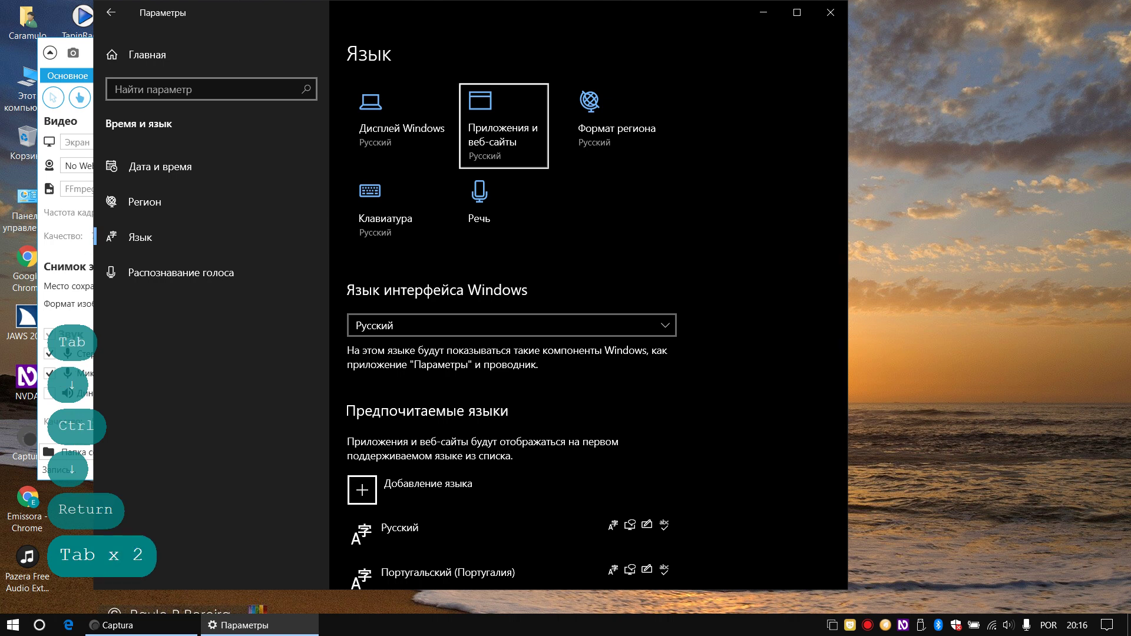
{"action": "key", "text": "Tab"}
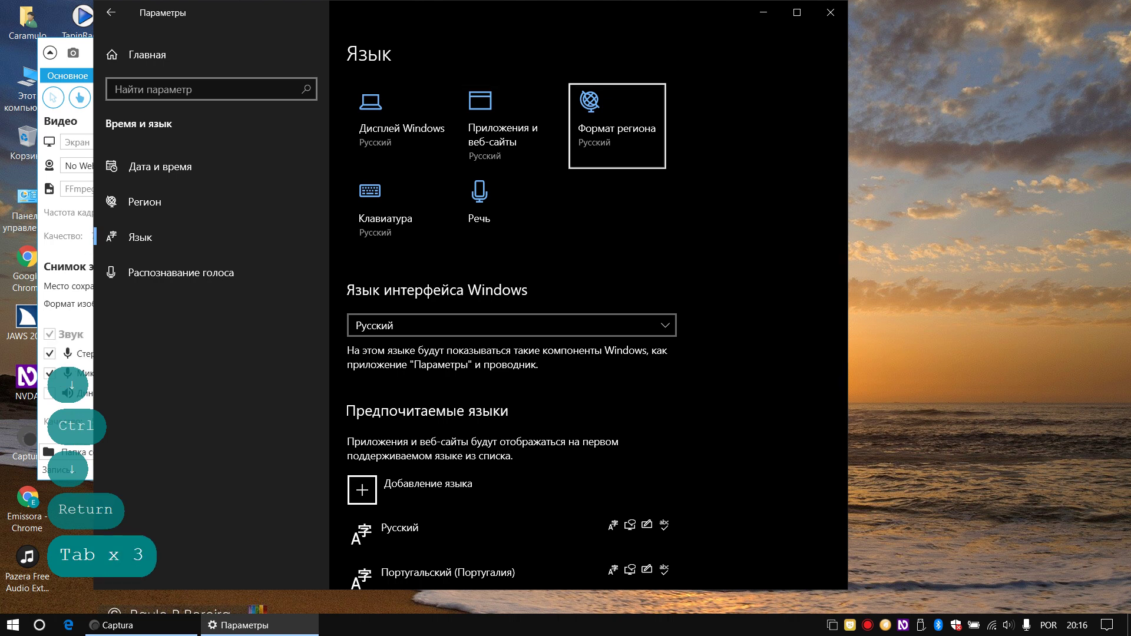
{"action": "key", "text": "Tab"}
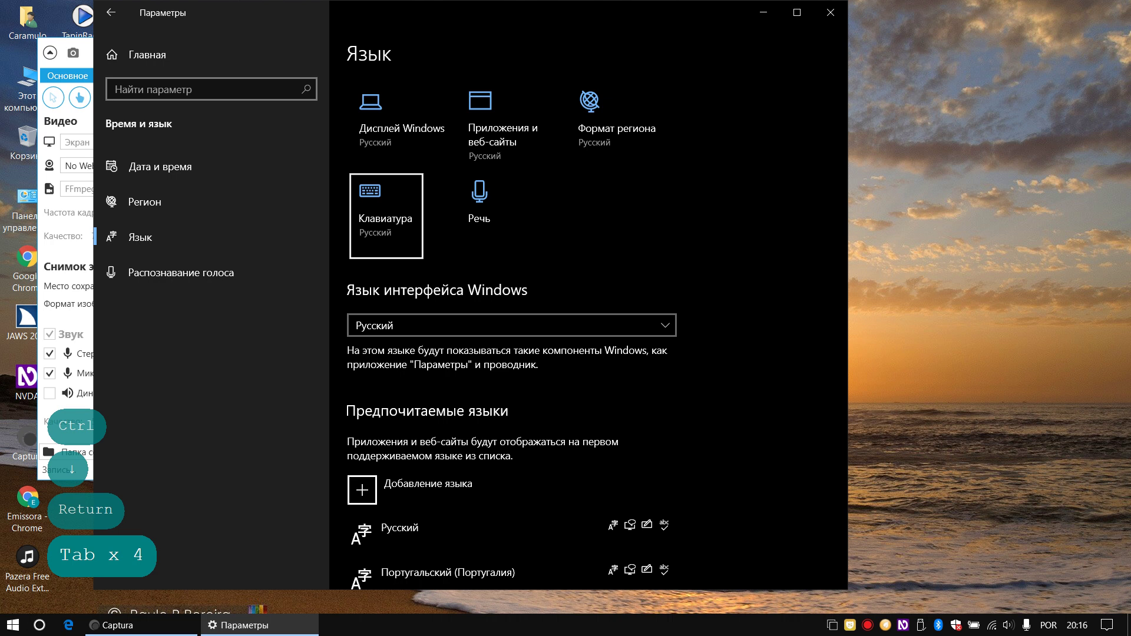
{"action": "key", "text": "space"}
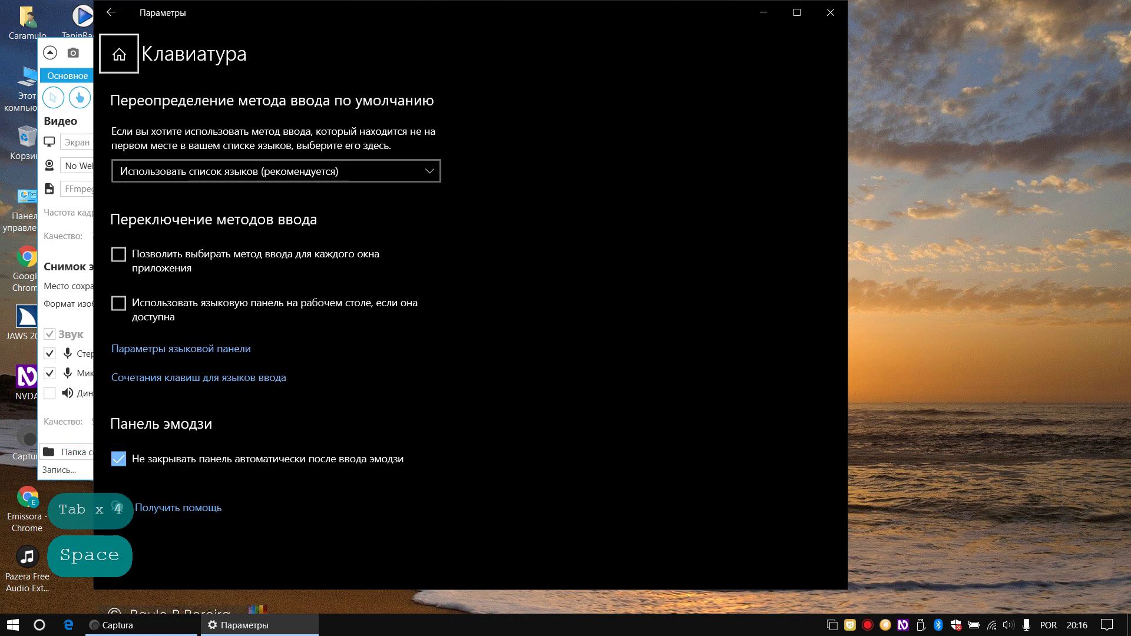
Step: Open Сочетания клавиш для языков ввода from the Клавиатура page and move to the Сменить сочетание клавиш option
{"action": "key", "text": "Tab"}
{"action": "key", "text": "Tab"}
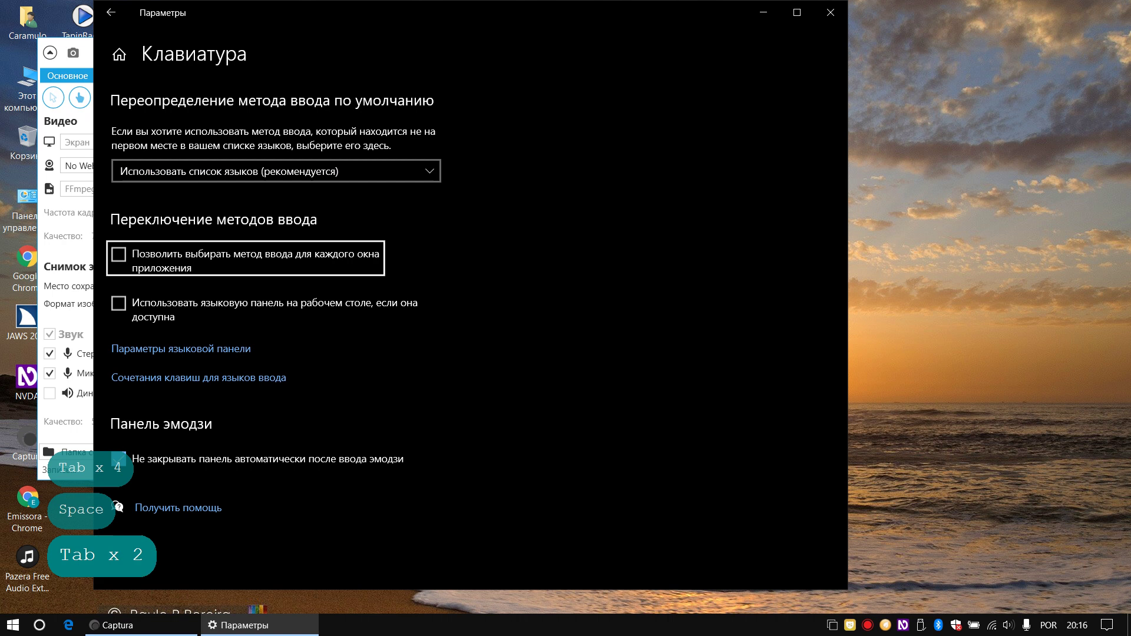
{"action": "key", "text": "Tab"}
{"action": "key", "text": "Tab"}
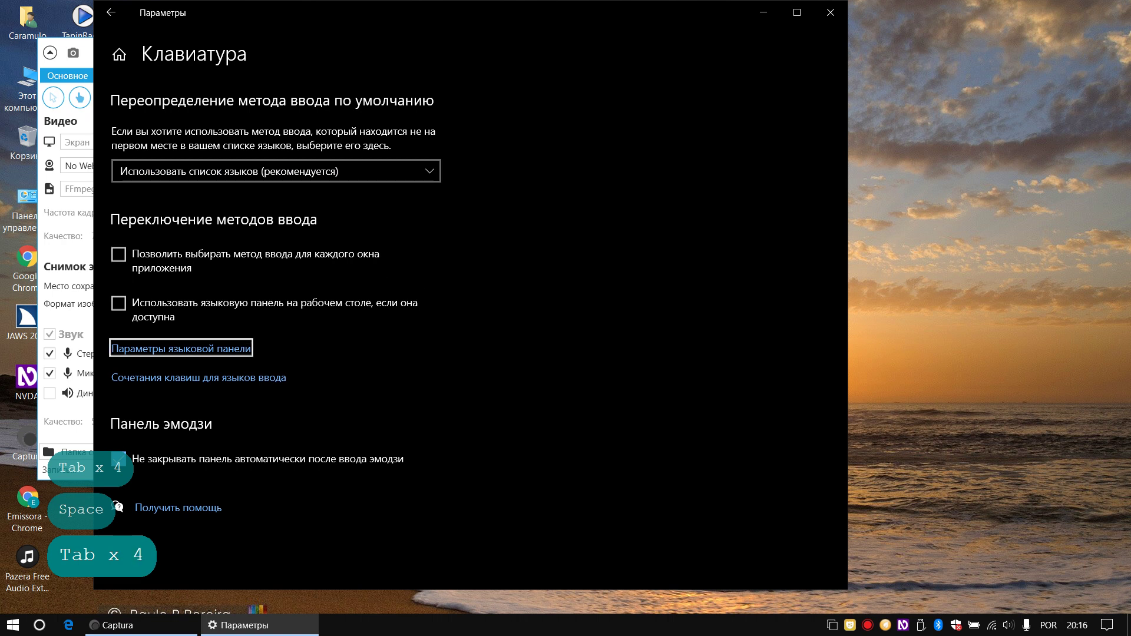
{"action": "key", "text": "Tab"}
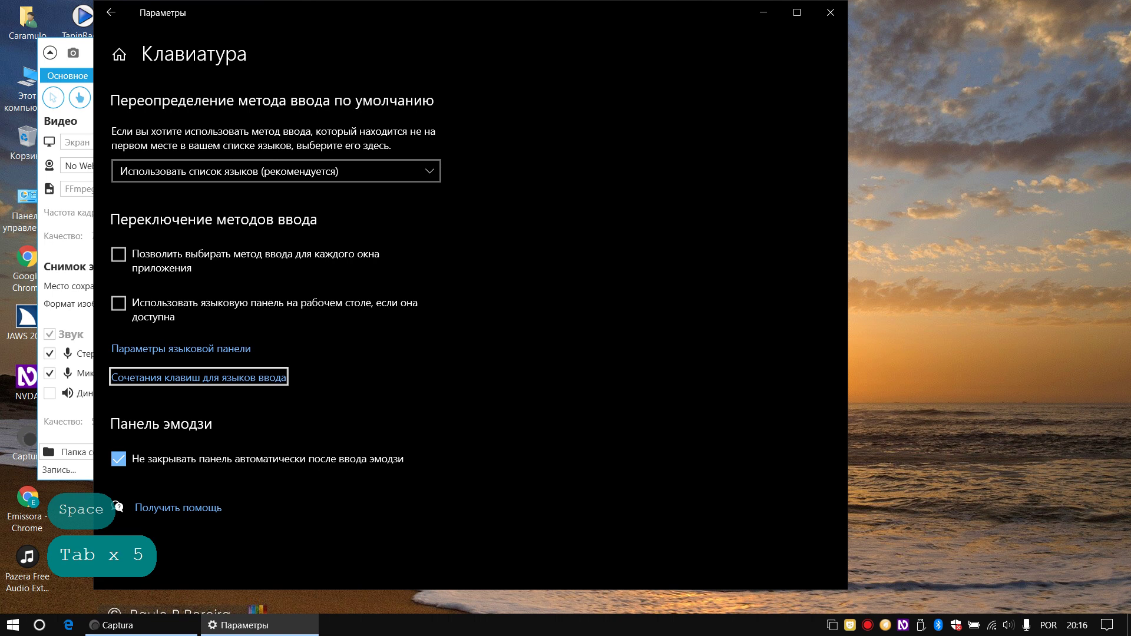
{"action": "key", "text": "space"}
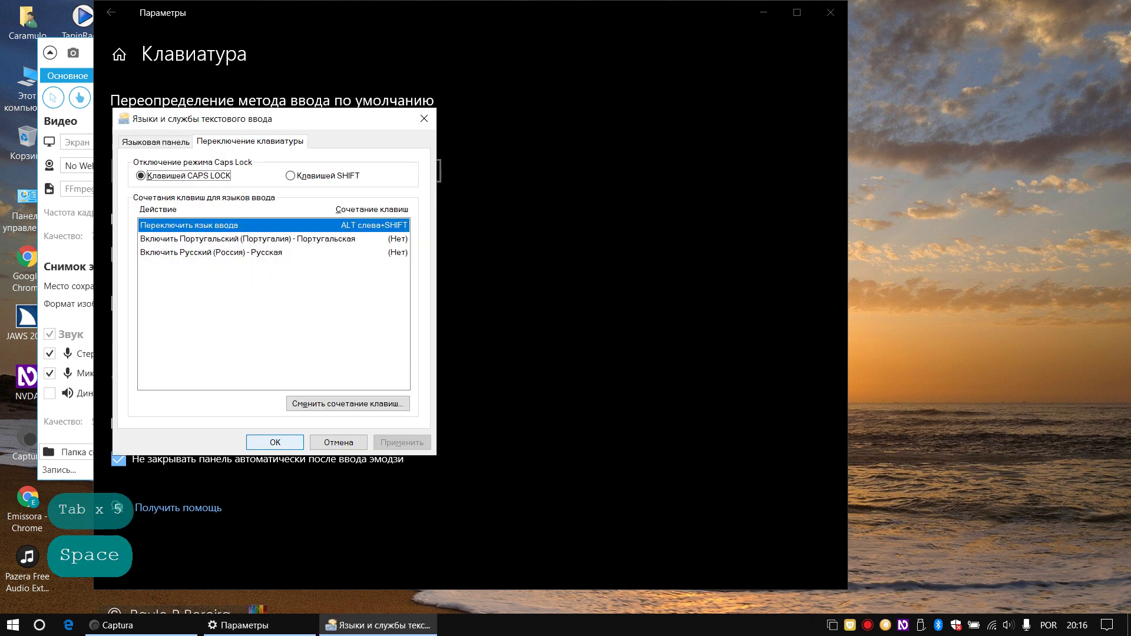
{"action": "key", "text": "Tab"}
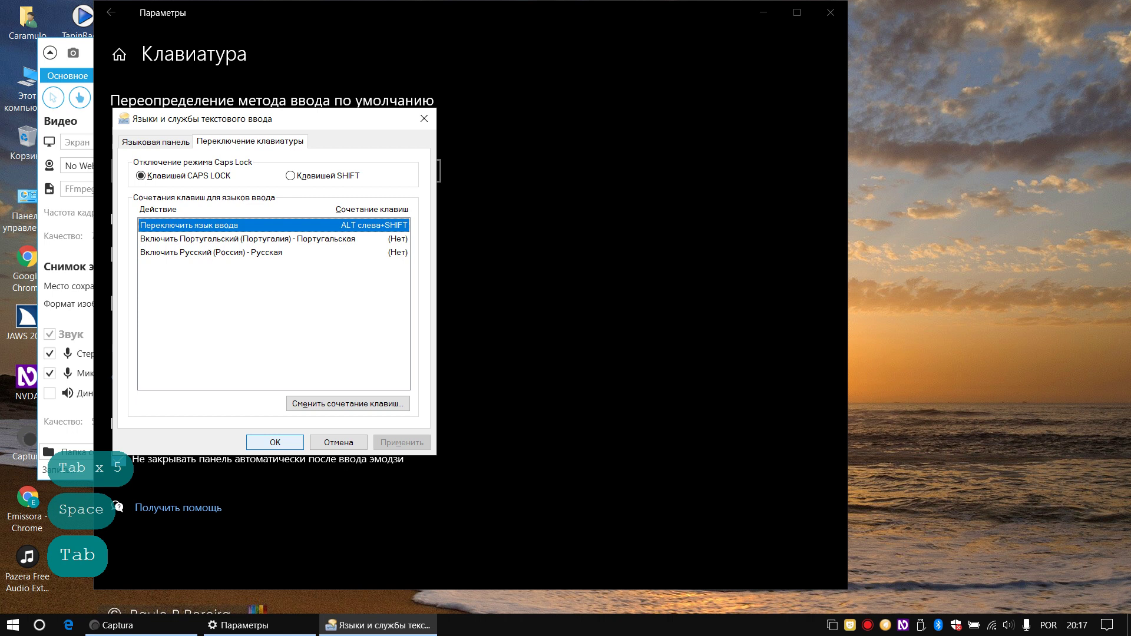
{"action": "key", "text": "Tab"}
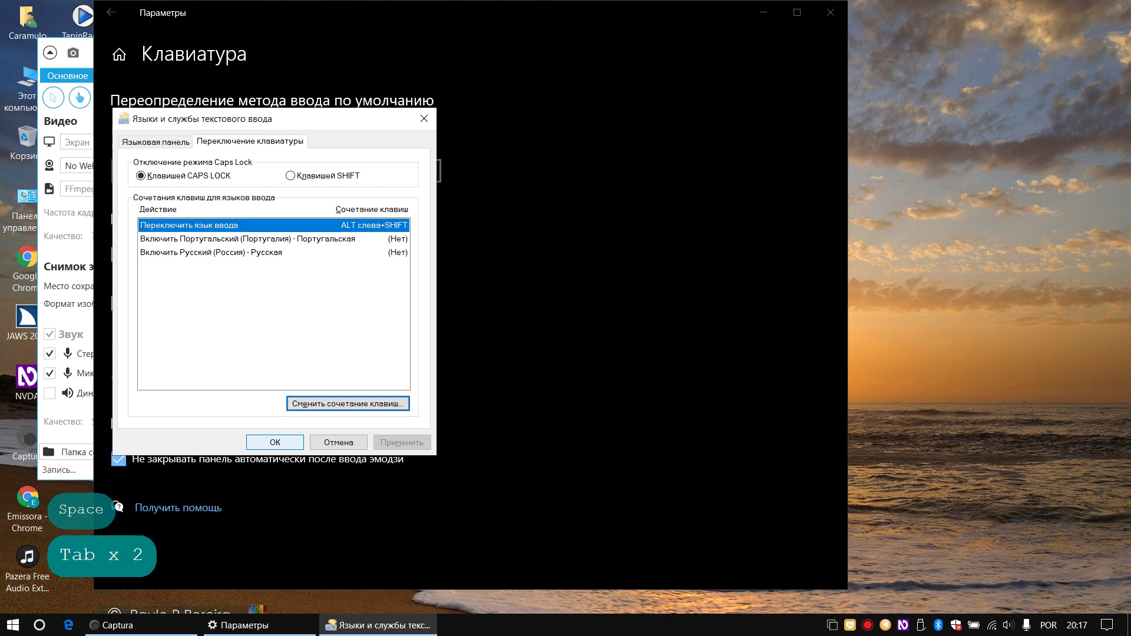
Step: Close the Языки и службы текстового ввода dialog without changes and close the Параметры window
{"action": "key", "text": "Escape"}
{"action": "key", "text": "Escape"}
{"action": "key", "text": "Escape"}
{"action": "key", "text": "Escape"}
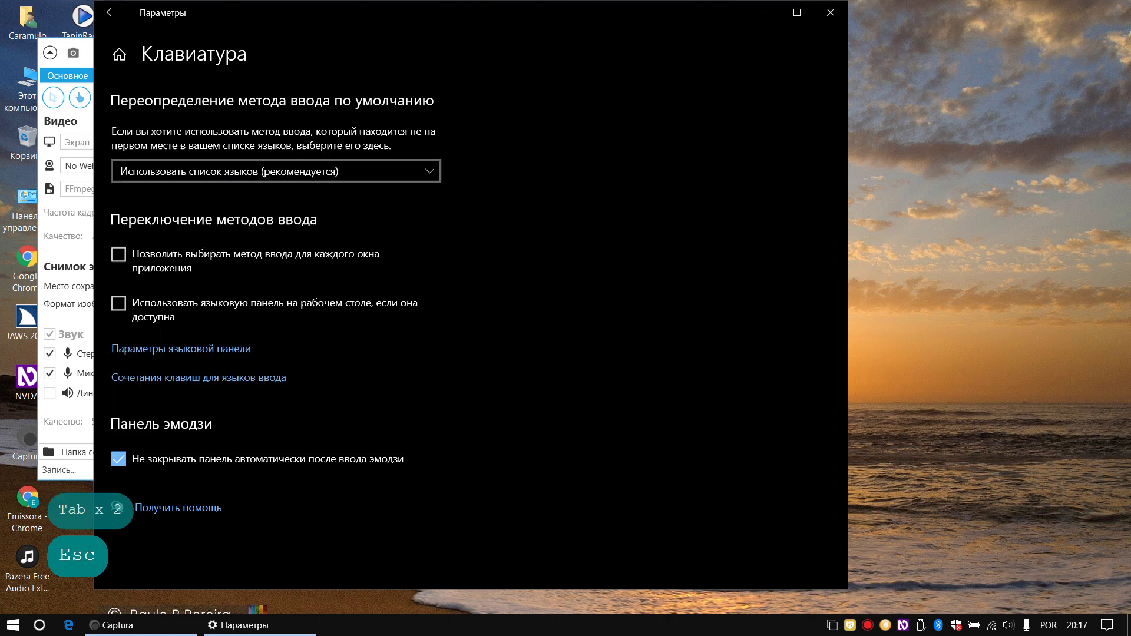
{"action": "key", "text": "Escape"}
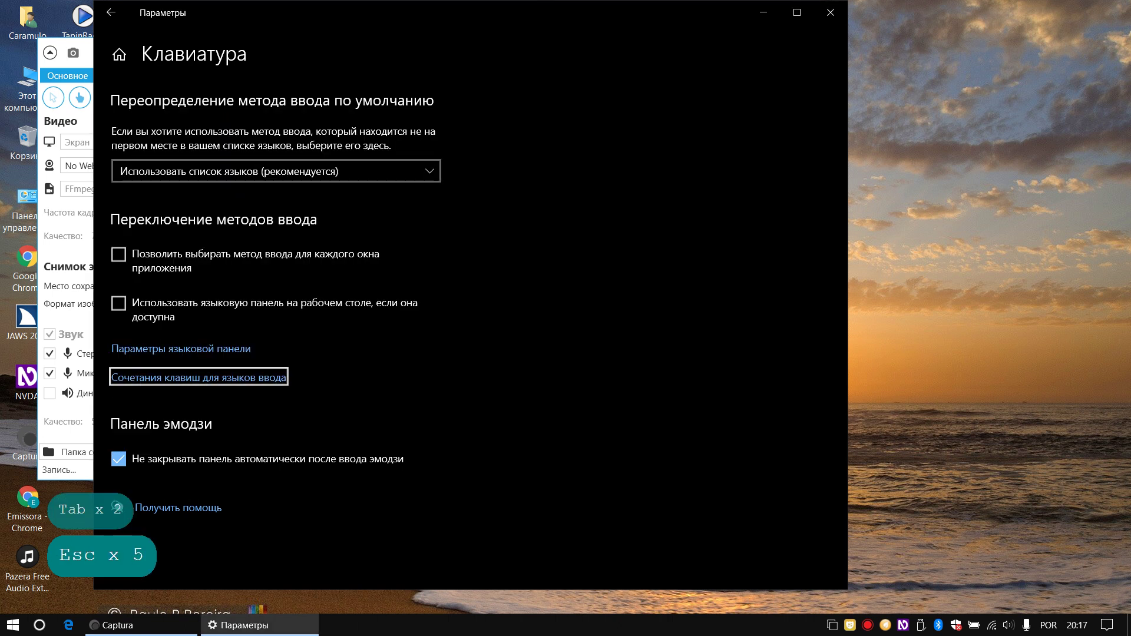
{"action": "key", "text": "alt+F4"}
{"action": "key", "text": "ctrl"}
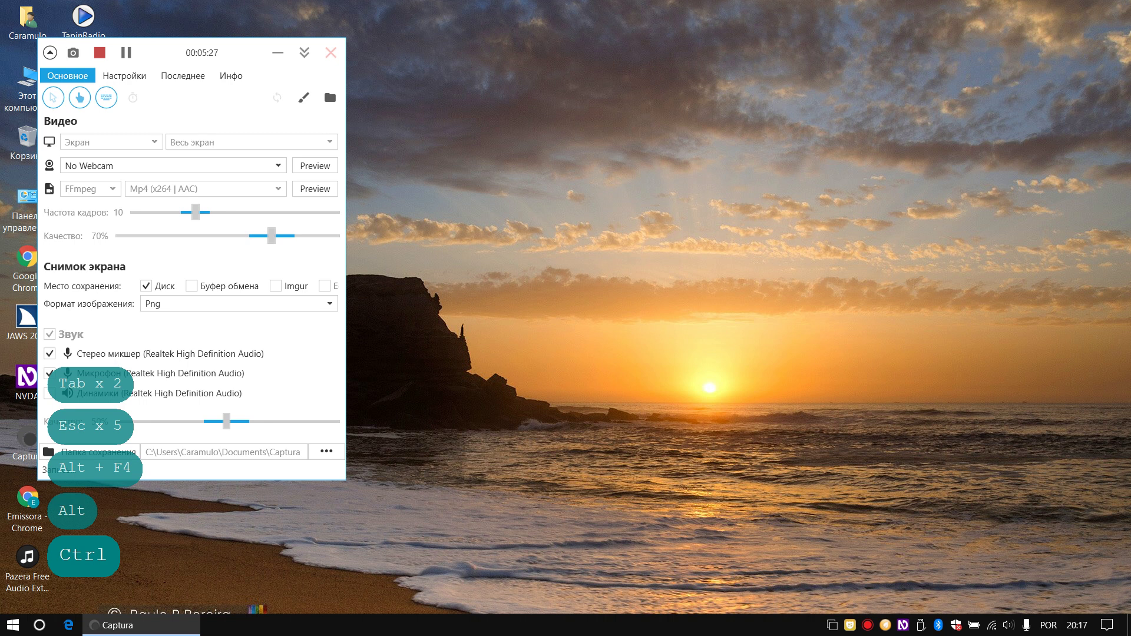
Step: Go to the input language indicator in the notification area and open its list of languages
{"action": "key", "text": "super+b"}
{"action": "key", "text": "ctrl"}
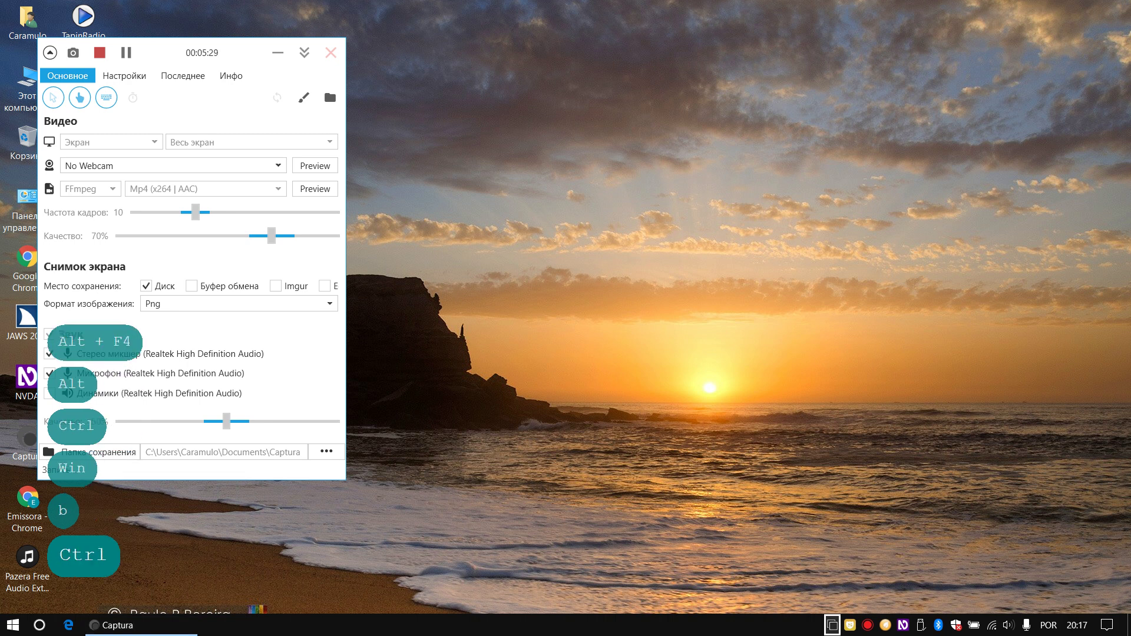
{"action": "key", "text": "Left"}
{"action": "key", "text": "Left"}
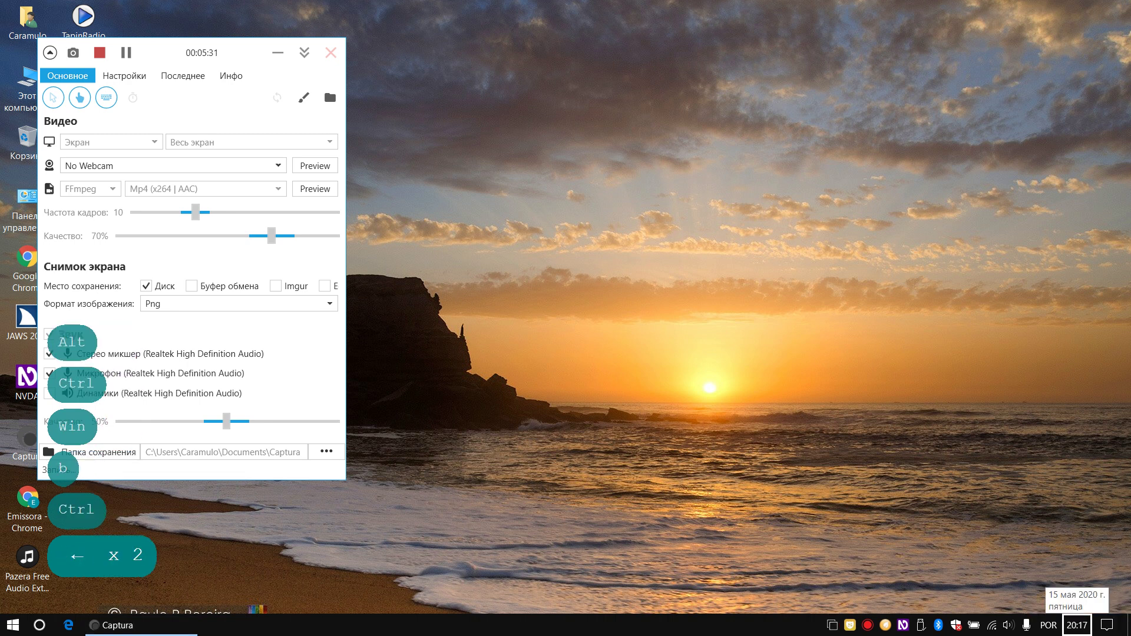
{"action": "key", "text": "Left"}
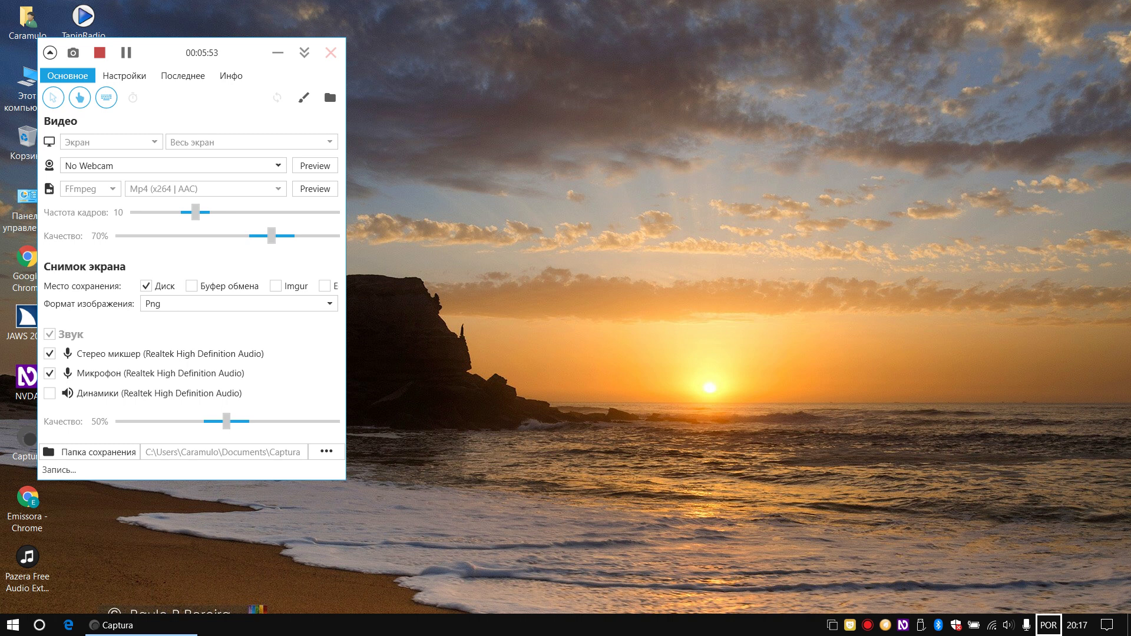
{"action": "key", "text": "super+space"}
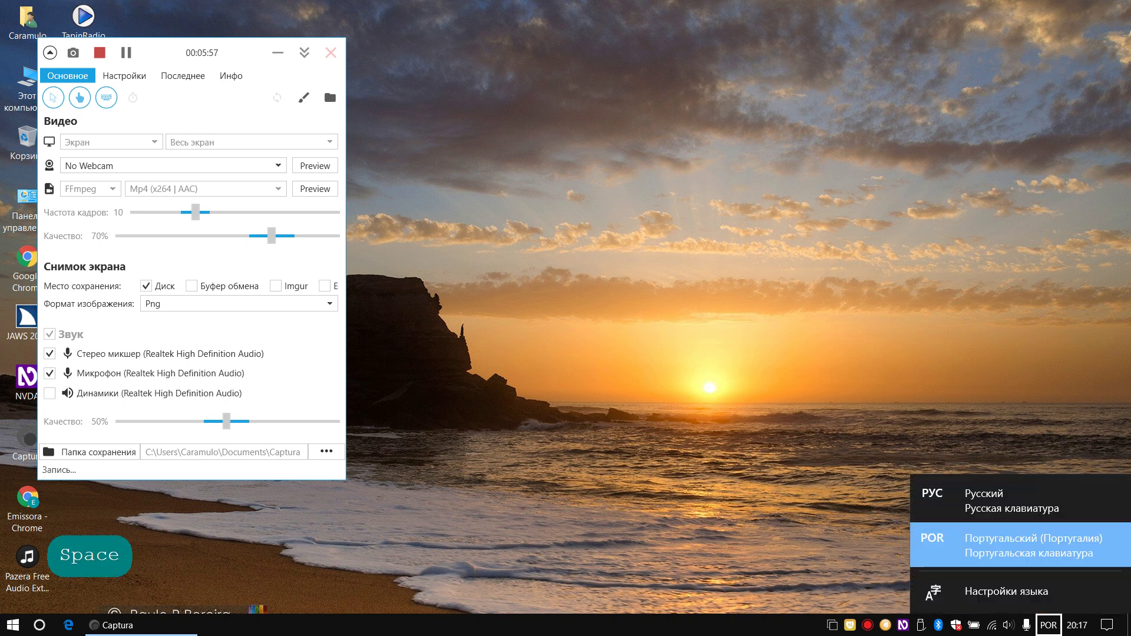
Step: Open Настройки языка from the input language list
{"action": "key", "text": "Menu"}
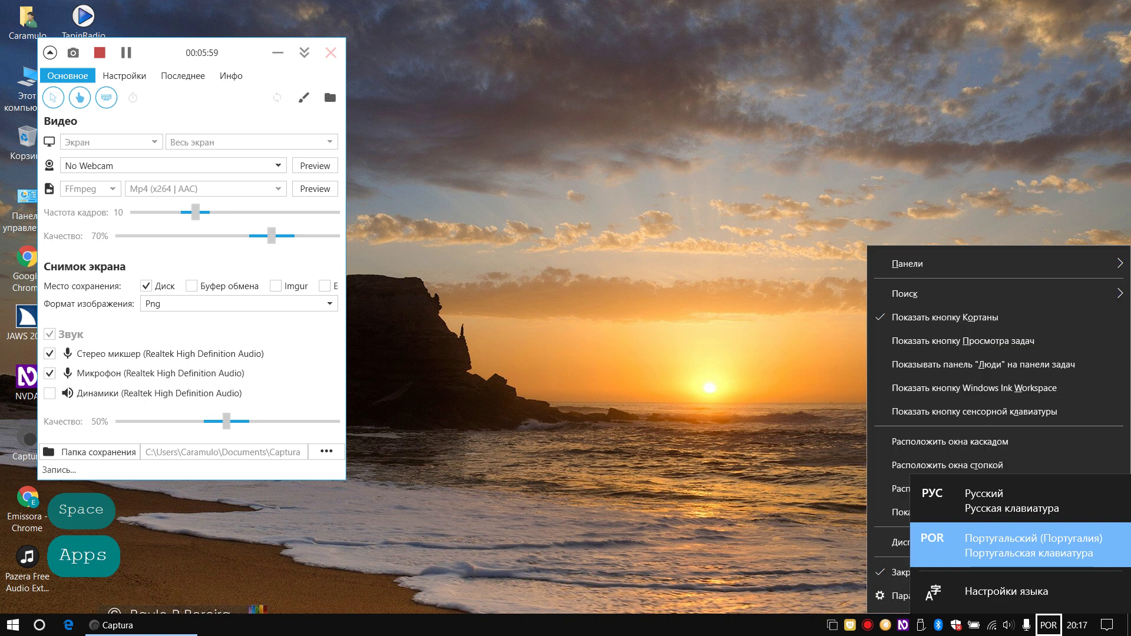
{"action": "key", "text": "Down"}
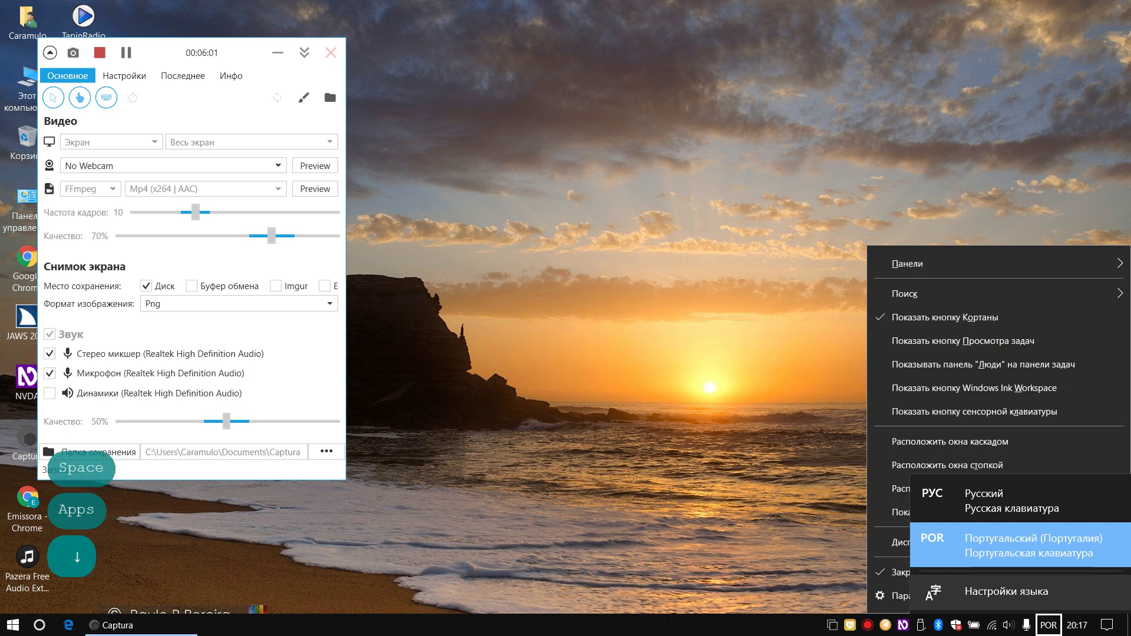
{"action": "key", "text": "Down"}
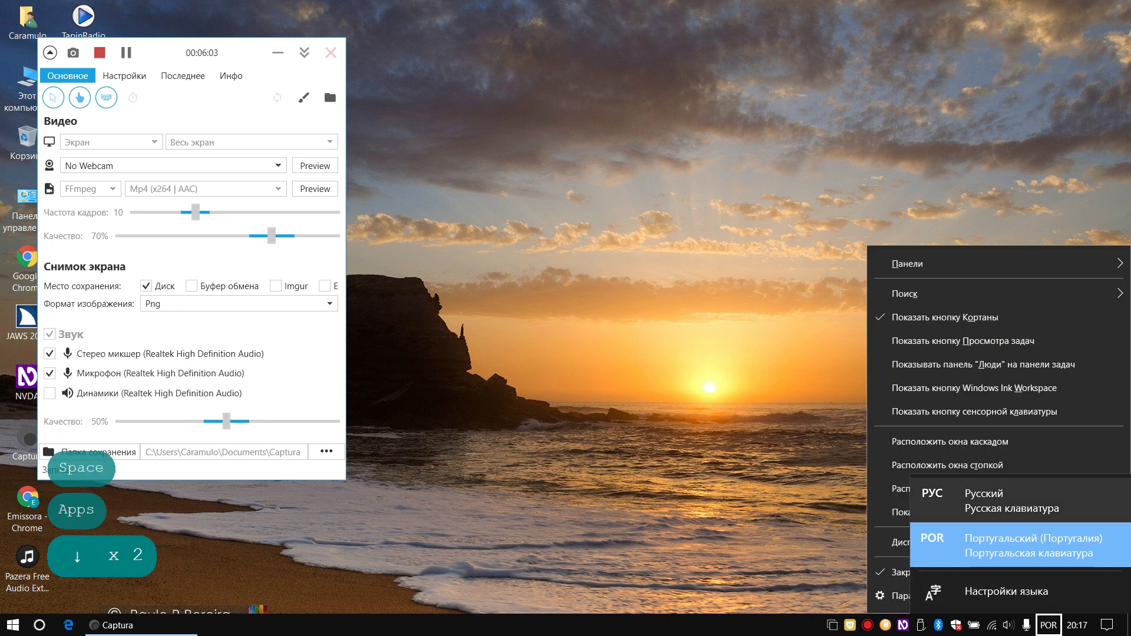
{"action": "key", "text": "Down"}
{"action": "key", "text": "Down"}
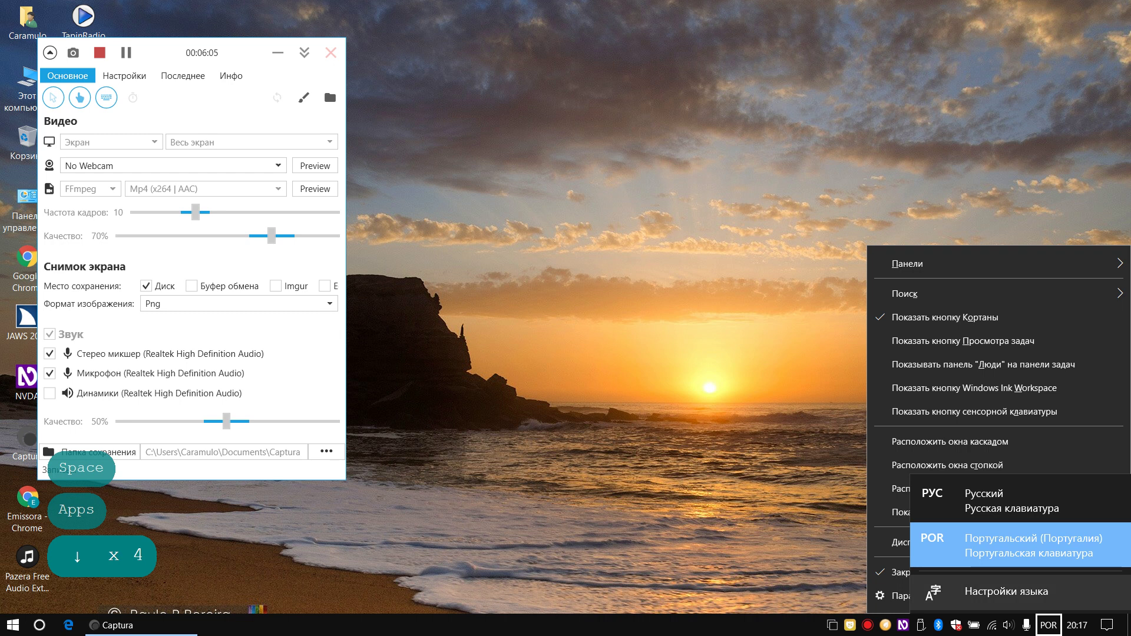
{"action": "key", "text": "Up"}
{"action": "key", "text": "Up"}
{"action": "key", "text": "Up"}
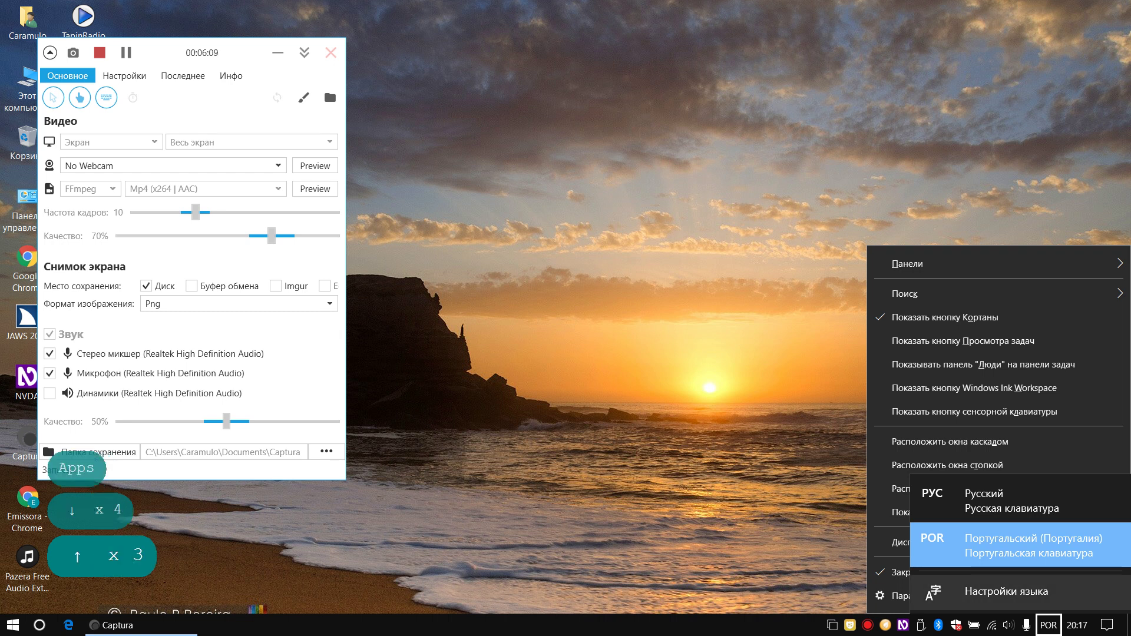
{"action": "key", "text": "Return"}
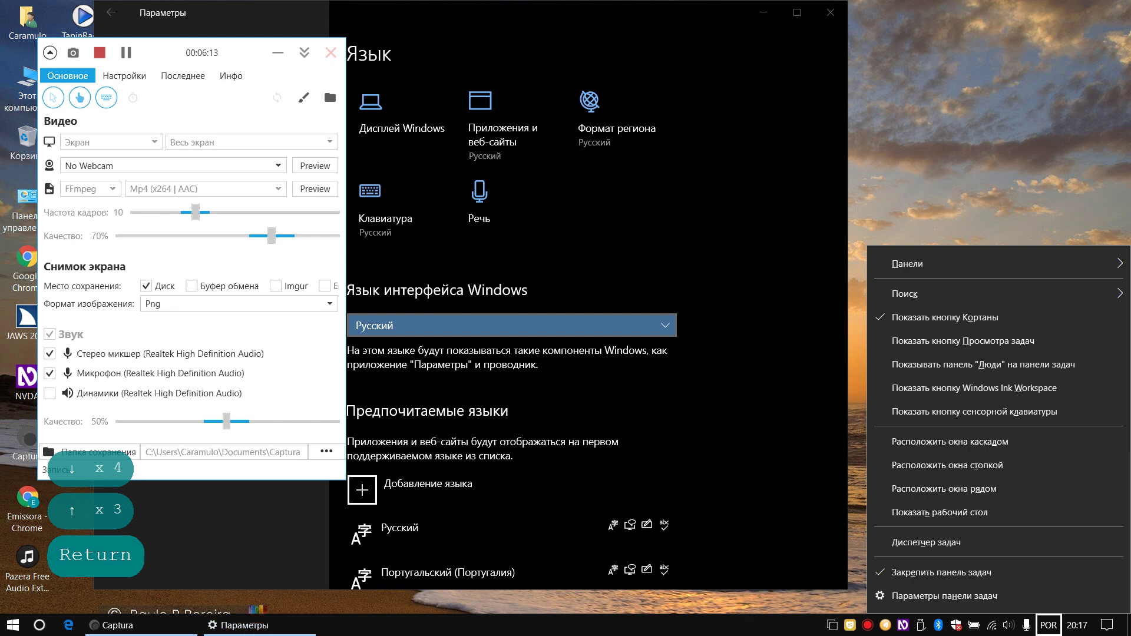
Step: Switch to the Параметры window showing the Язык page
{"action": "key", "text": "Tab"}
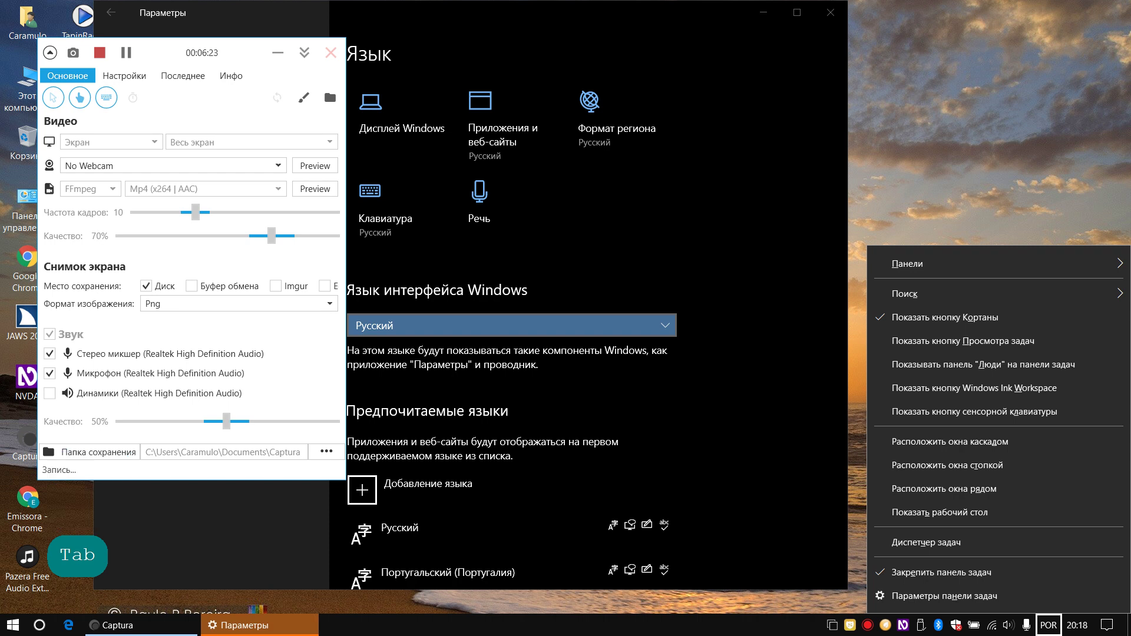
{"action": "key", "text": "alt+Tab"}
{"action": "key", "text": "alt+Tab"}
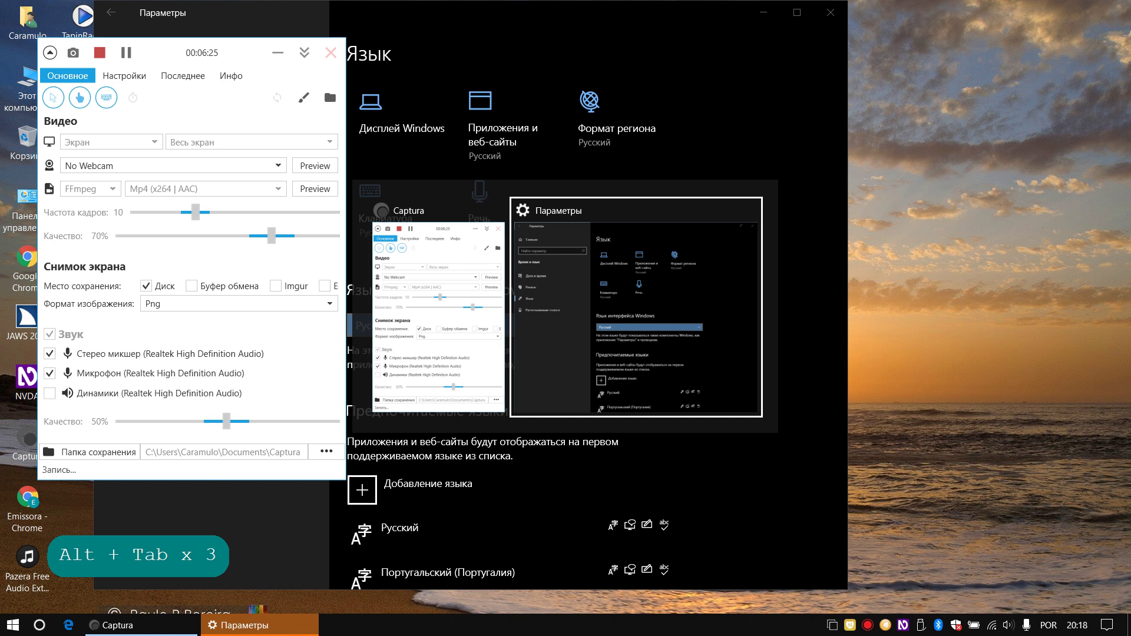
{"action": "key", "text": "alt"}
{"action": "key", "text": "Tab"}
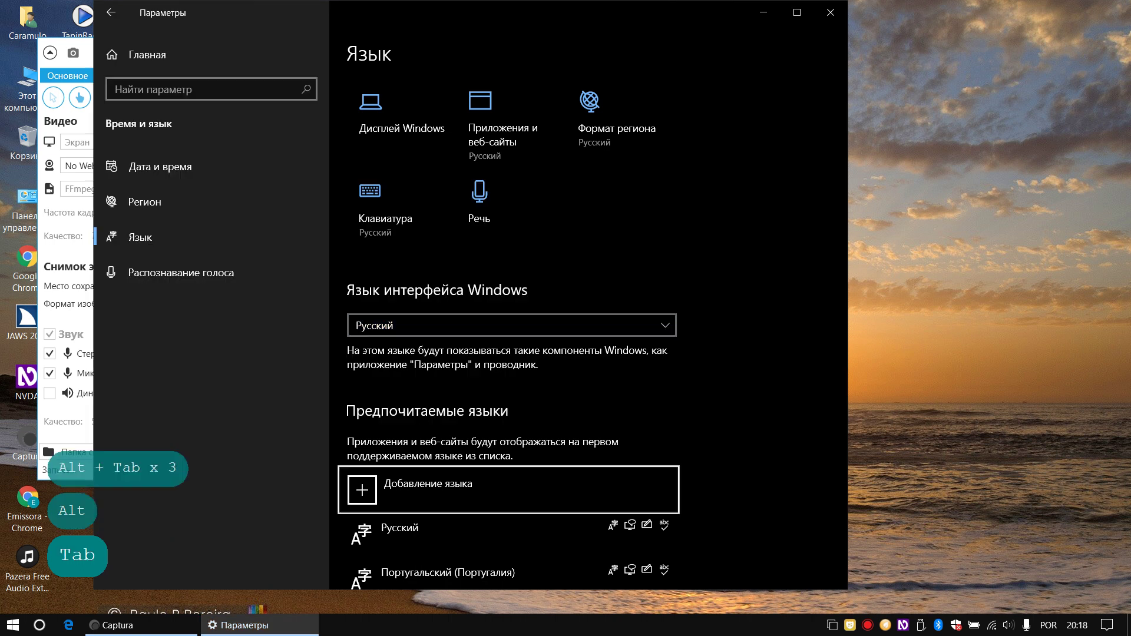
{"action": "key", "text": "alt+Tab"}
{"action": "key", "text": "alt+Tab"}
{"action": "key", "text": "alt"}
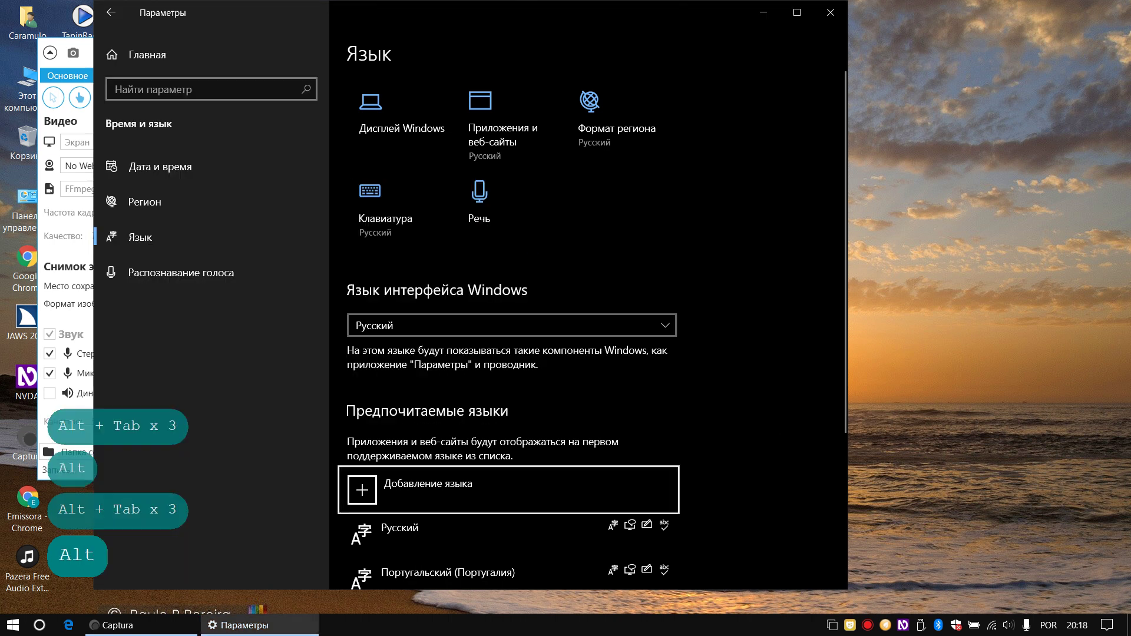
{"action": "key", "text": "ctrl"}
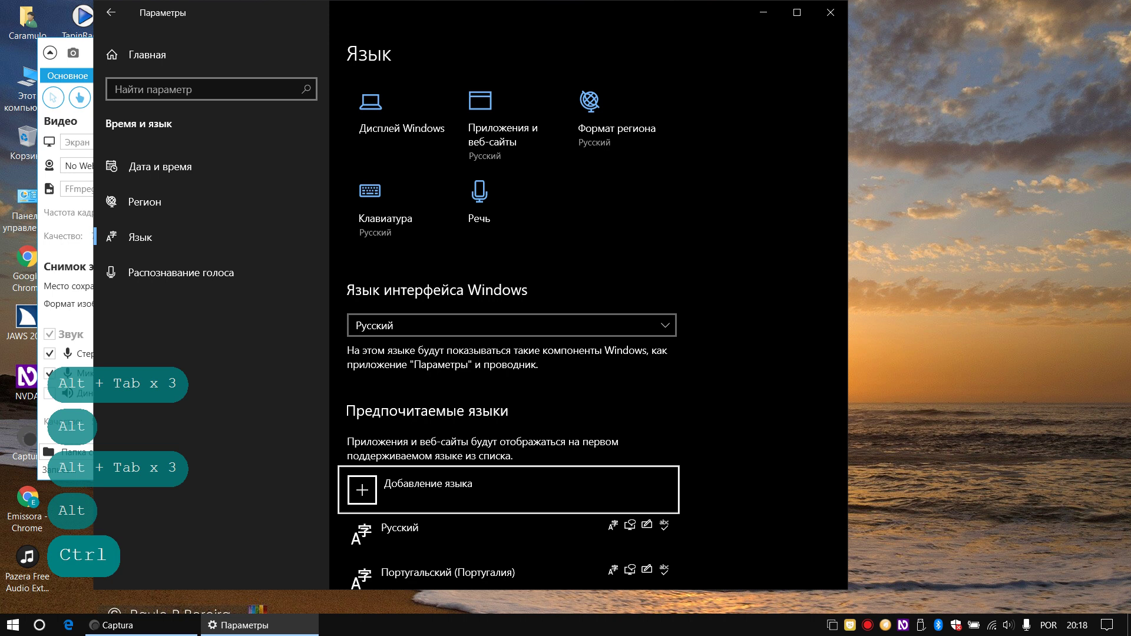
Step: Move back through the Язык page to the Клавиатура option
{"action": "key", "text": "Tab"}
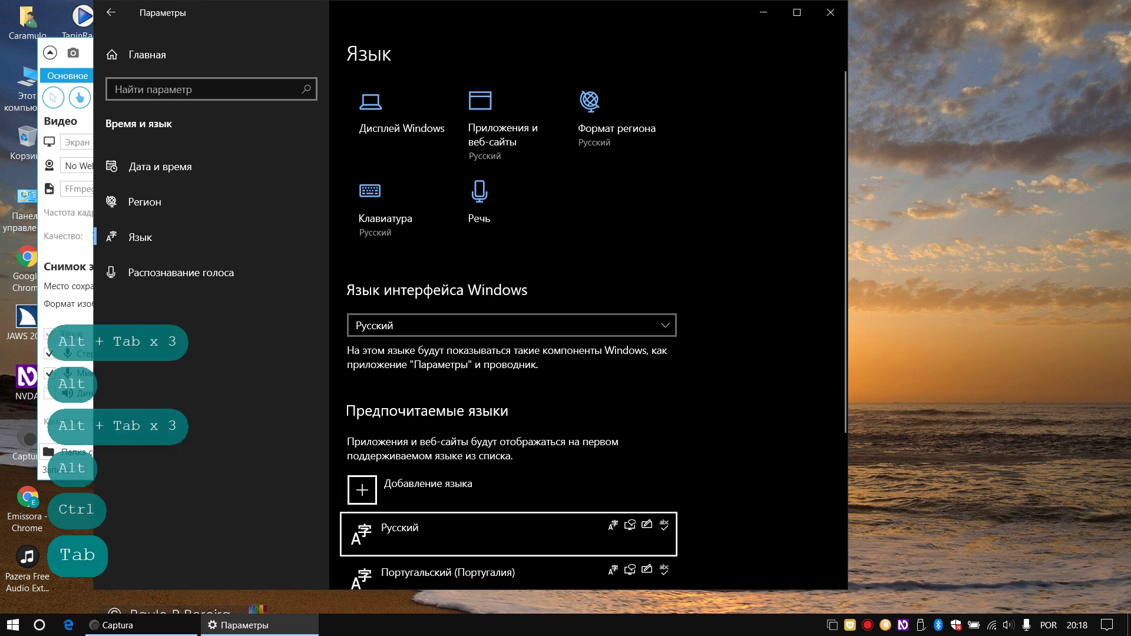
{"action": "key", "text": "shift+Tab"}
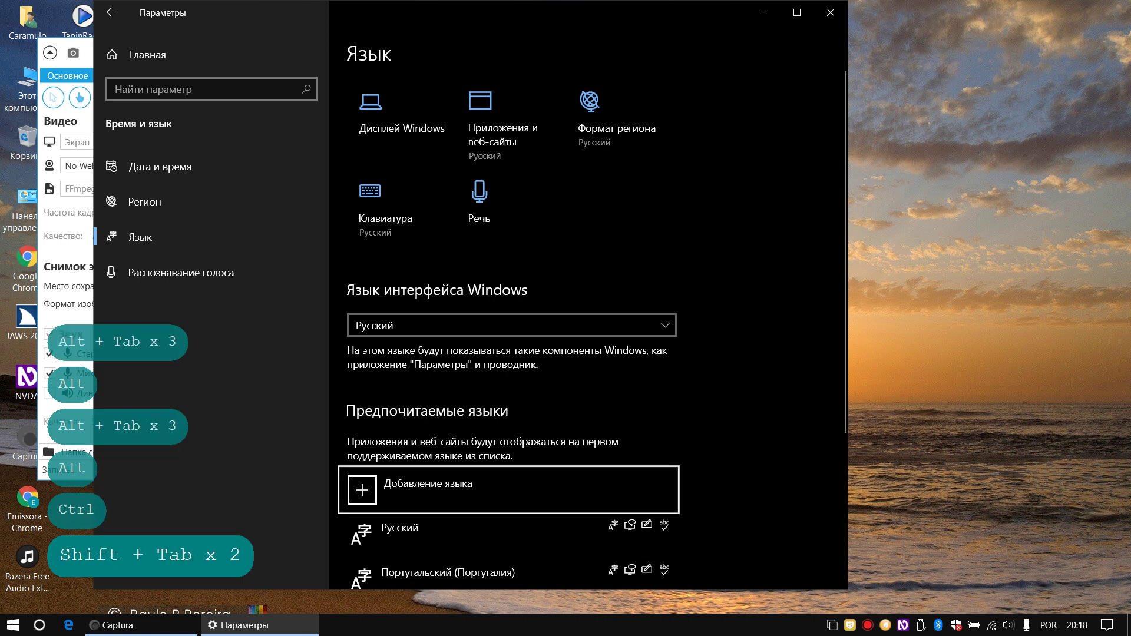
{"action": "key", "text": "shift+Tab"}
{"action": "key", "text": "shift+Tab"}
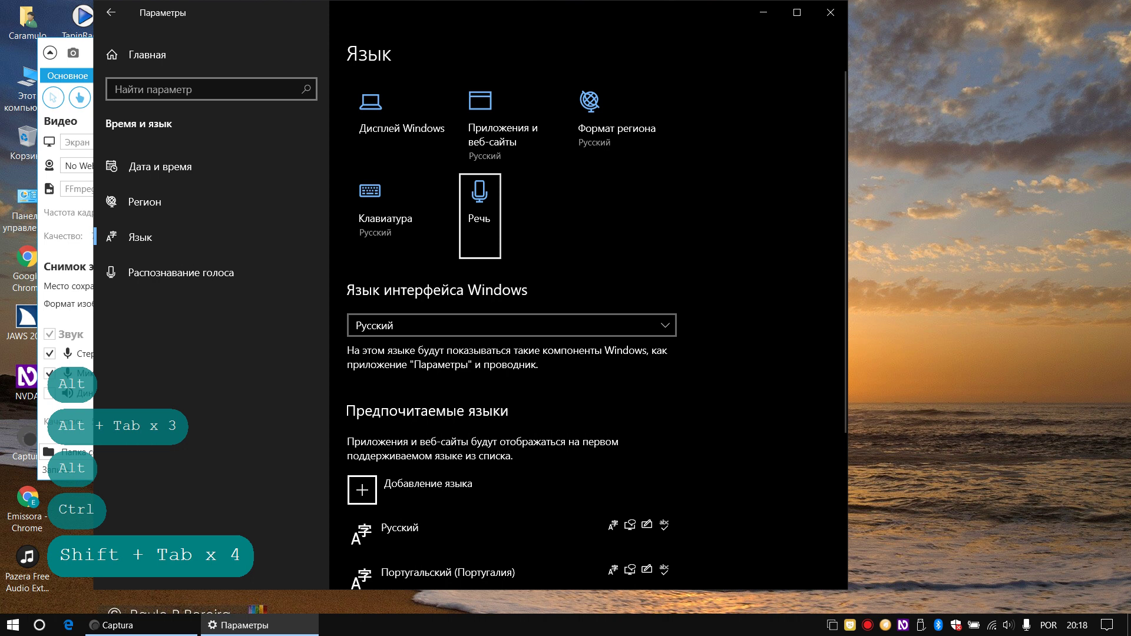
{"action": "key", "text": "shift+Tab"}
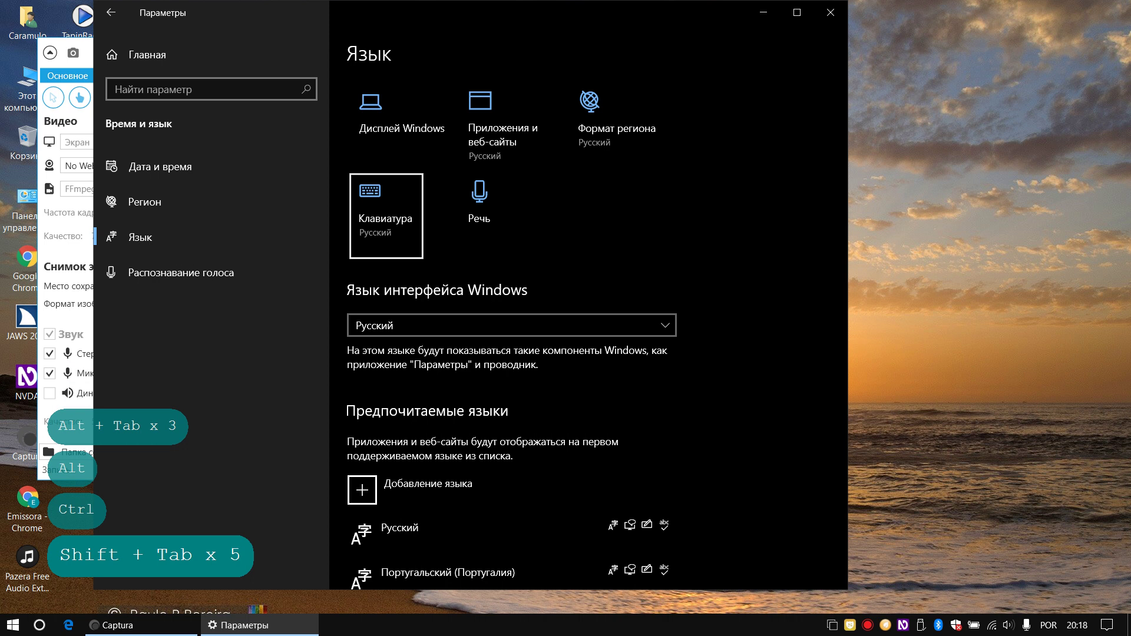
{"action": "key", "text": "shift"}
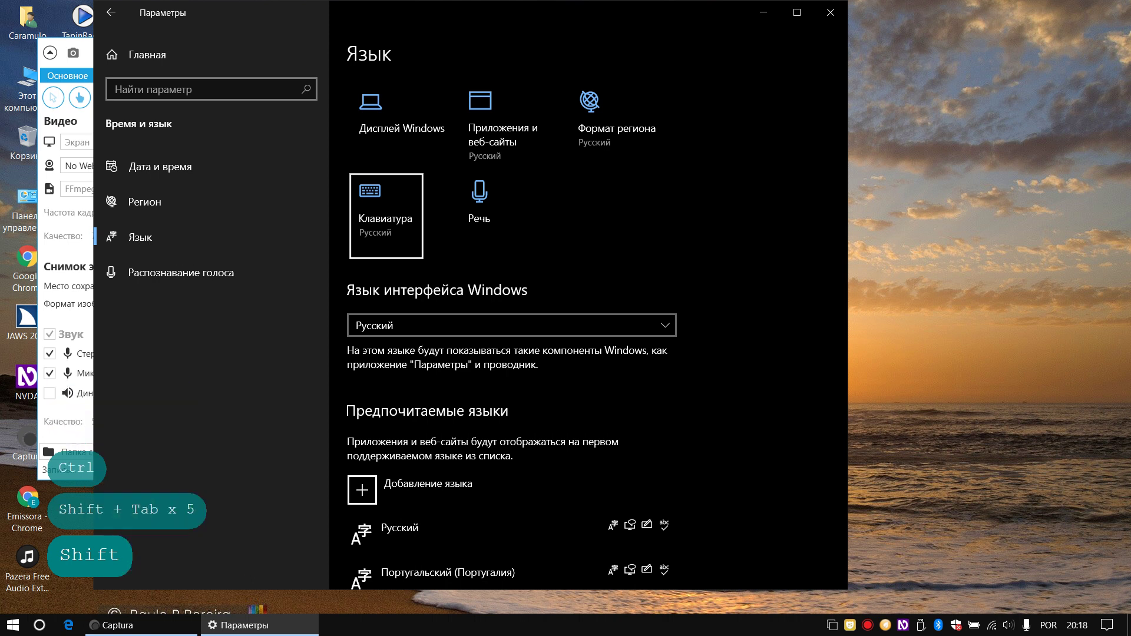
{"action": "key", "text": "ctrl"}
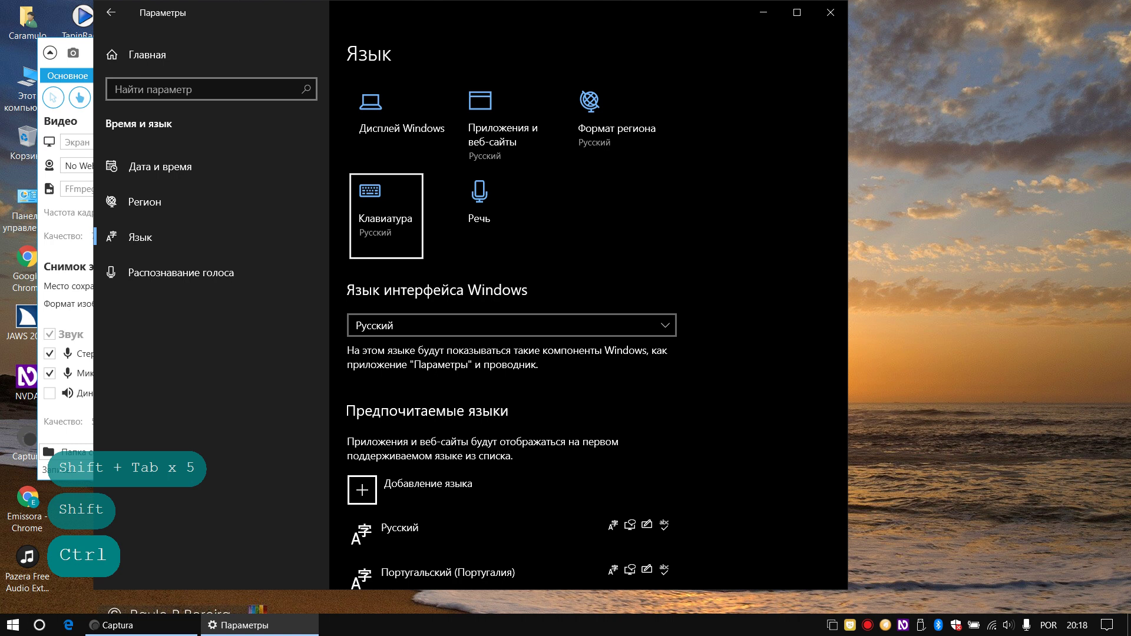
Step: Open the Клавиатура page and its Сочетания клавиш для языков ввода settings
{"action": "key", "text": "space"}
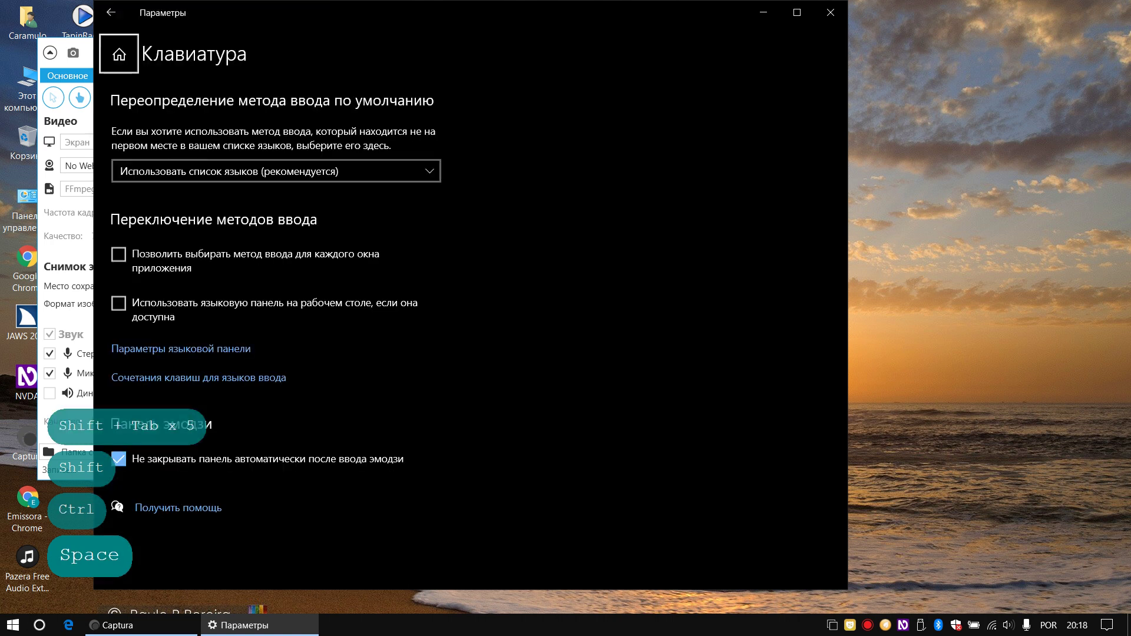
{"action": "key", "text": "Tab"}
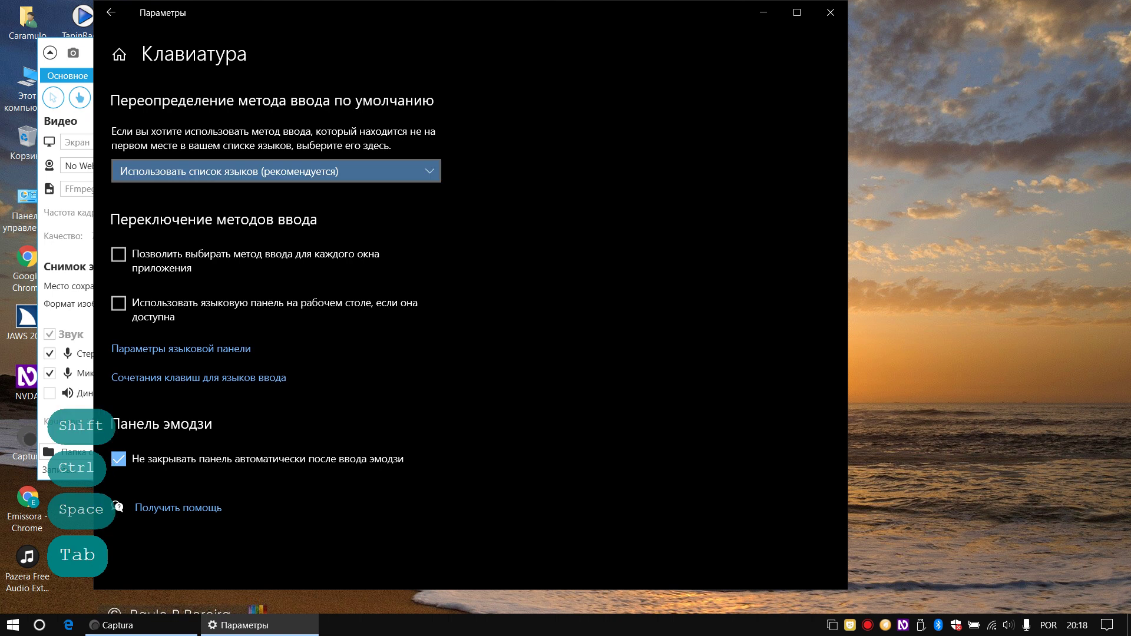
{"action": "key", "text": "Tab"}
{"action": "key", "text": "Tab"}
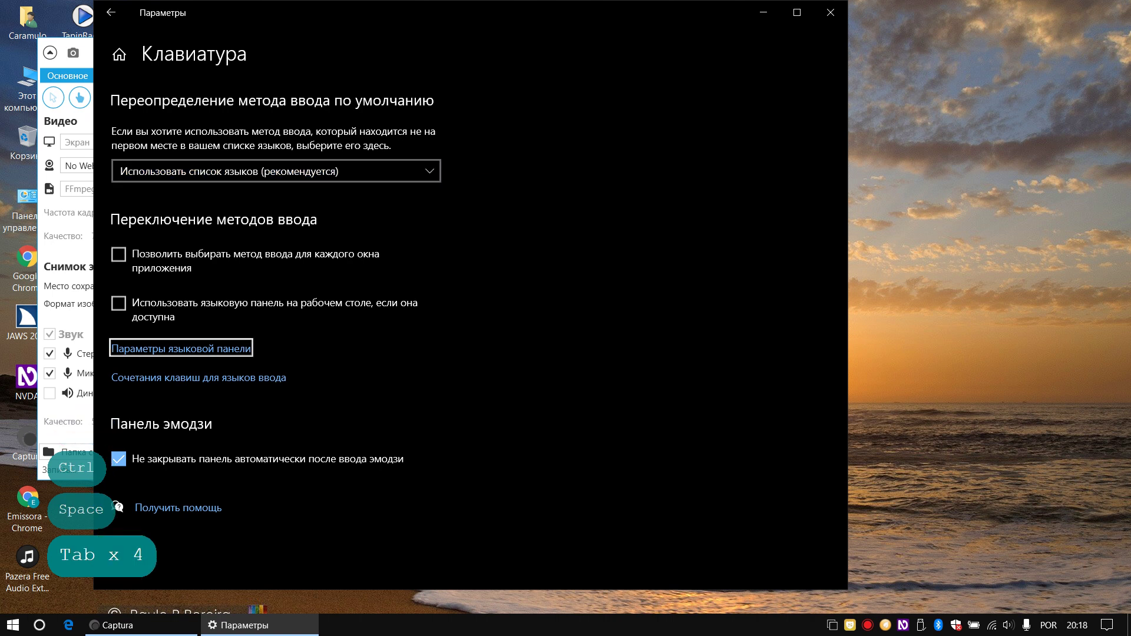
{"action": "key", "text": "Tab"}
{"action": "key", "text": "Tab"}
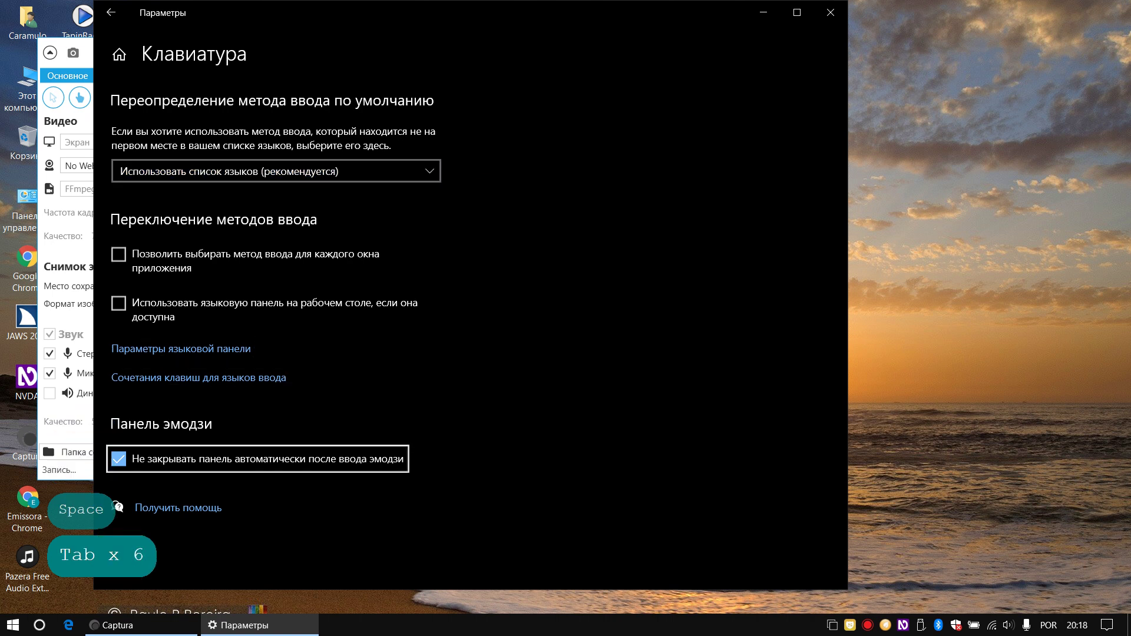
{"action": "key", "text": "Tab"}
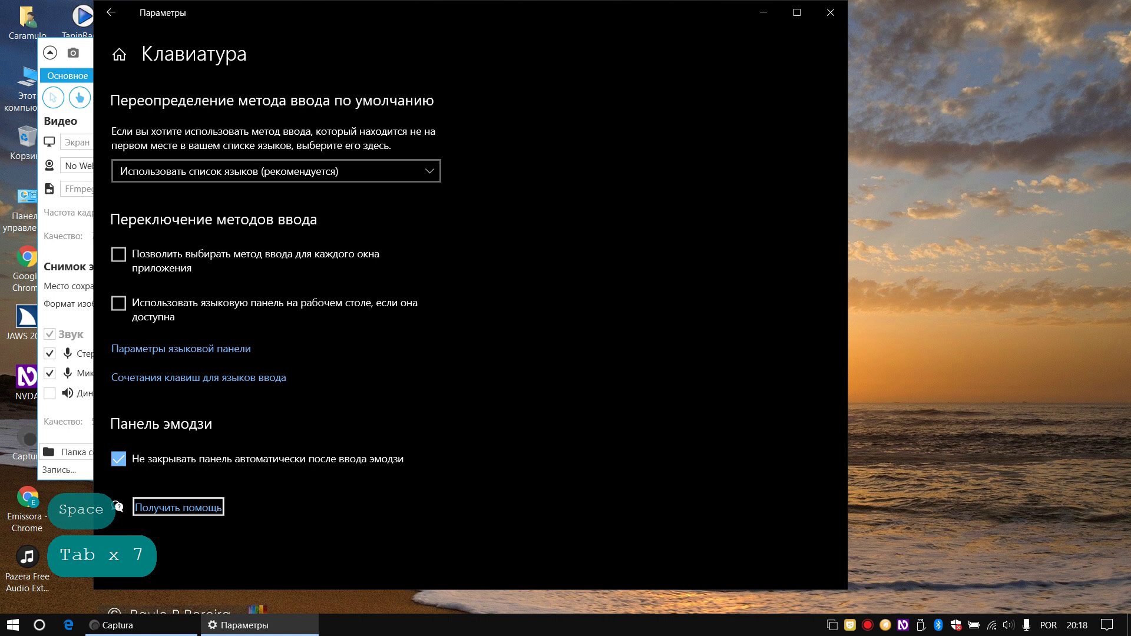
{"action": "key", "text": "shift+Tab"}
{"action": "key", "text": "shift+Tab"}
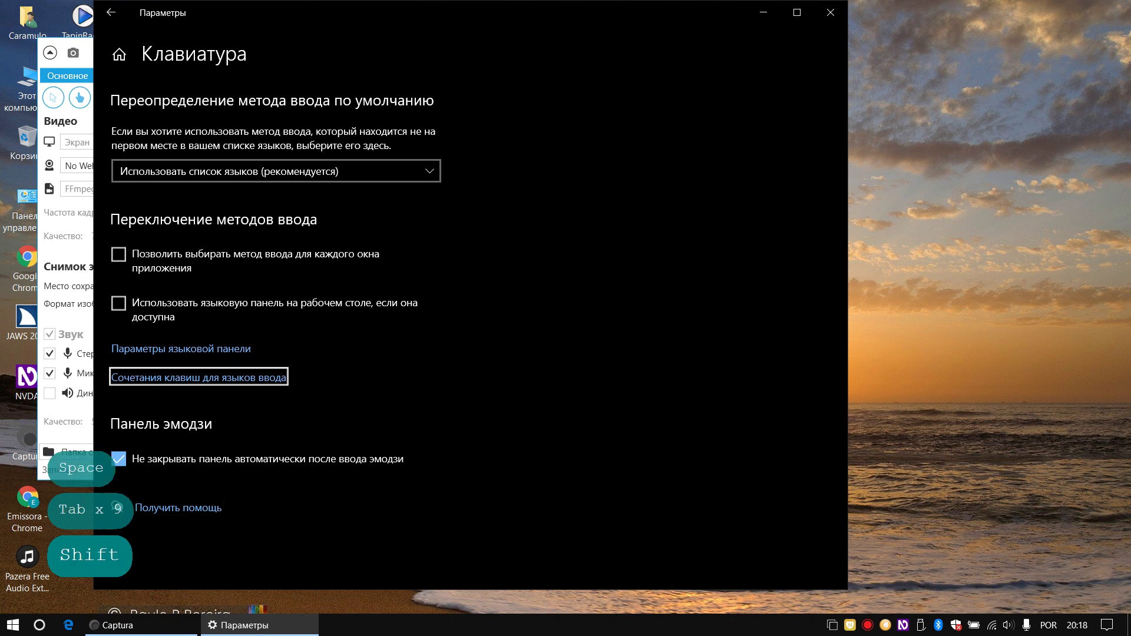
{"action": "key", "text": "space"}
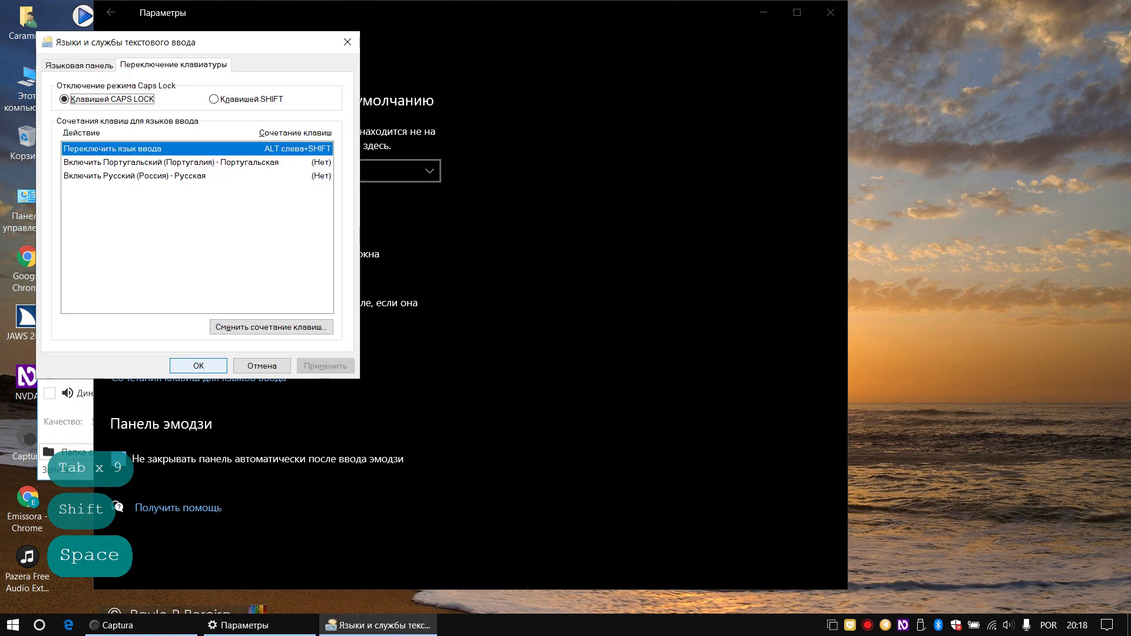
Step: Look at the Языковая панель settings and return to Переключение клавиатуры
{"action": "key", "text": "shift+Tab"}
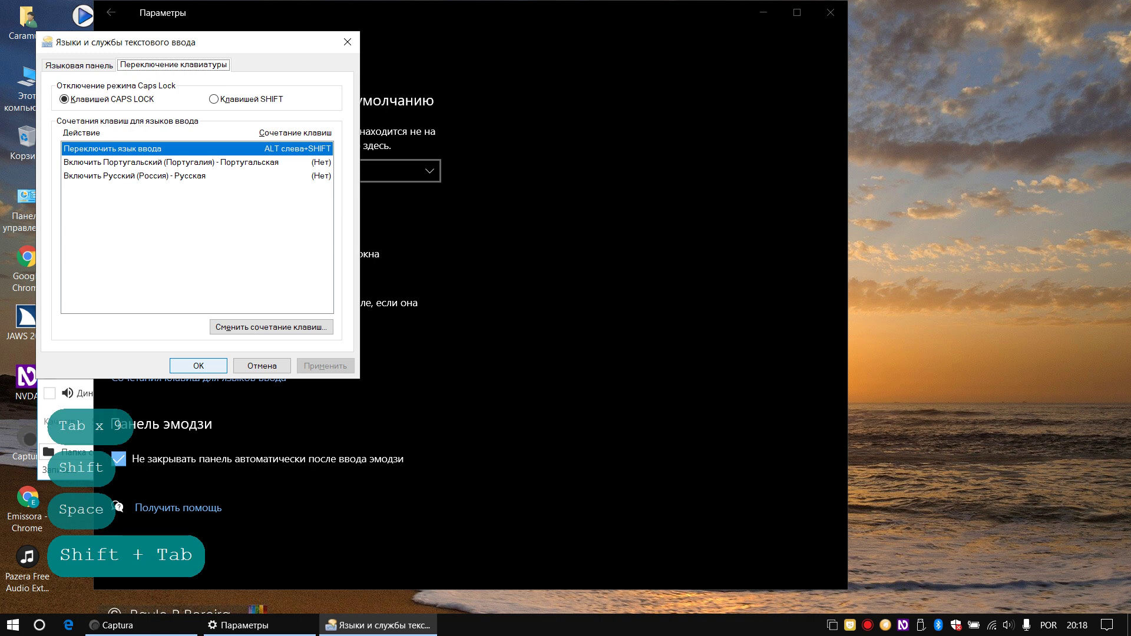
{"action": "key", "text": "shift"}
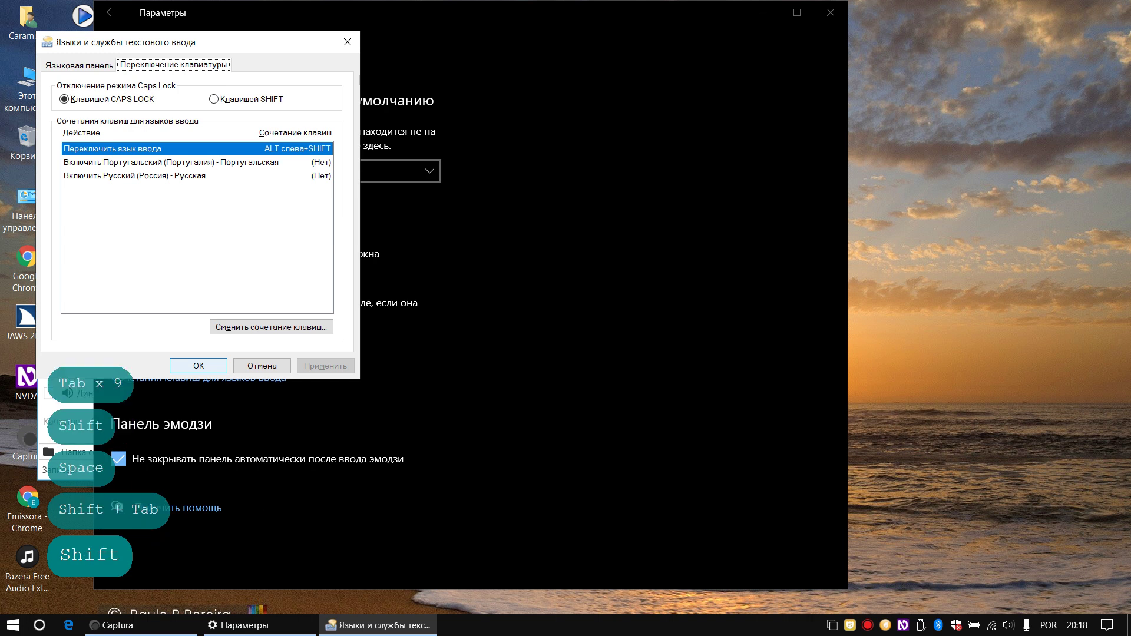
{"action": "key", "text": "ctrl"}
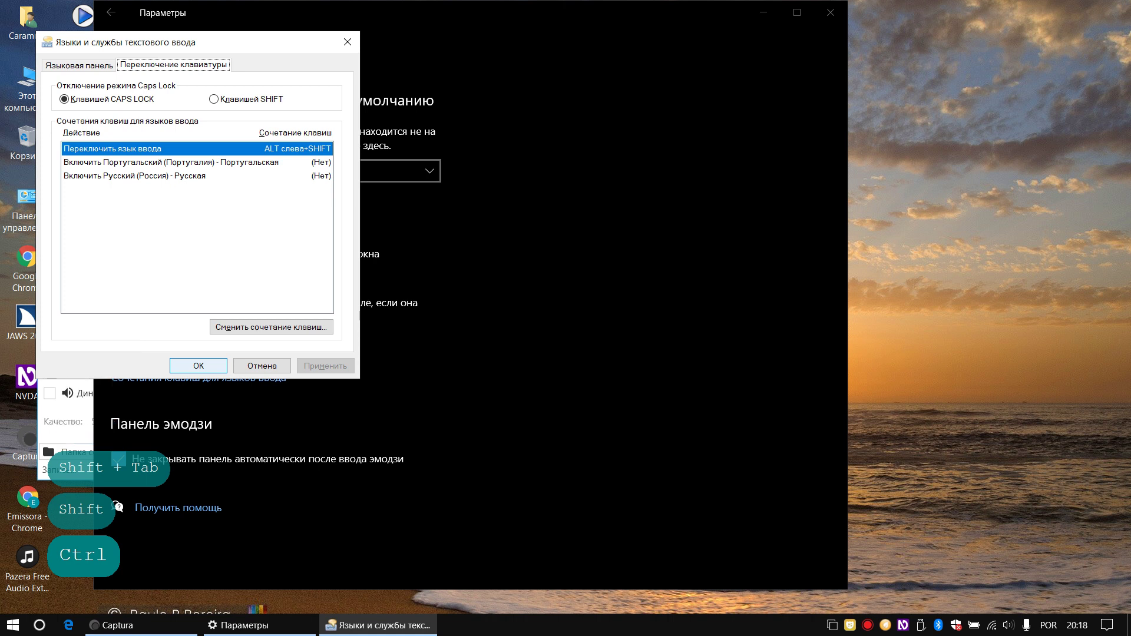
{"action": "key", "text": "Left"}
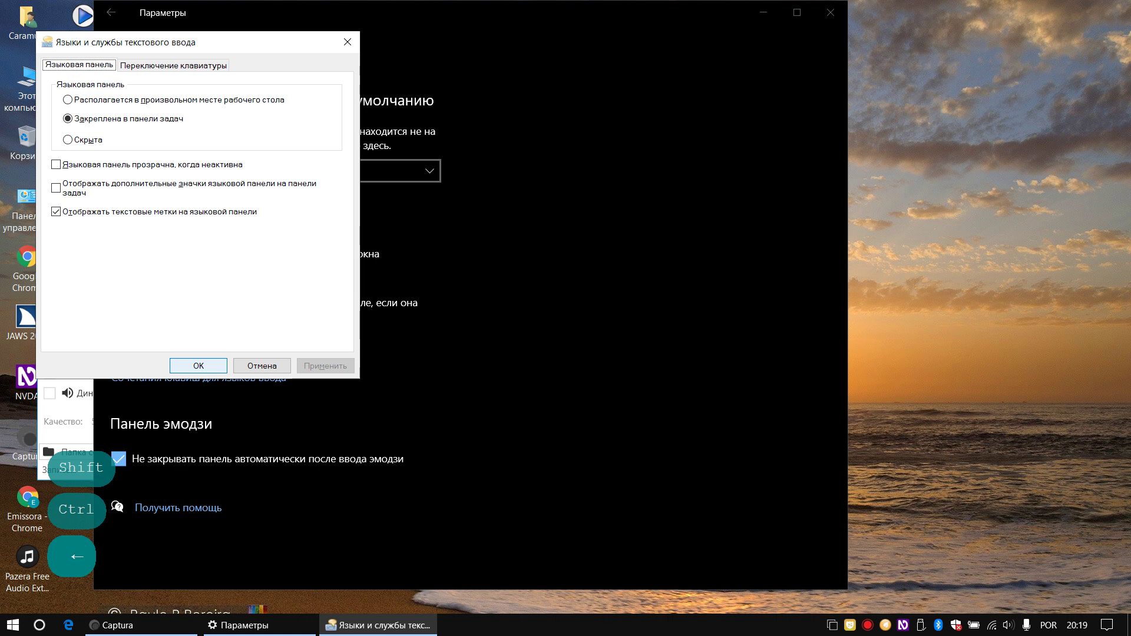
{"action": "key", "text": "Left"}
{"action": "key", "text": "Right"}
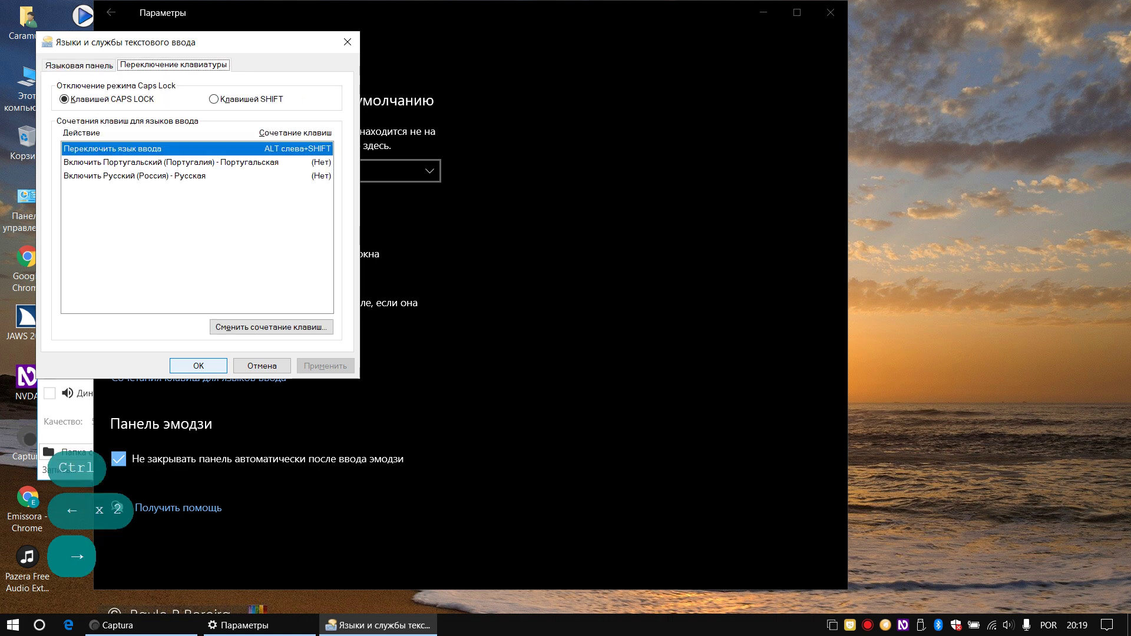
{"action": "key", "text": "Right"}
Step: Open the Изменение сочетания клавиш dialog for the action Переключить язык ввода
{"action": "key", "text": "Tab"}
{"action": "key", "text": "Tab"}
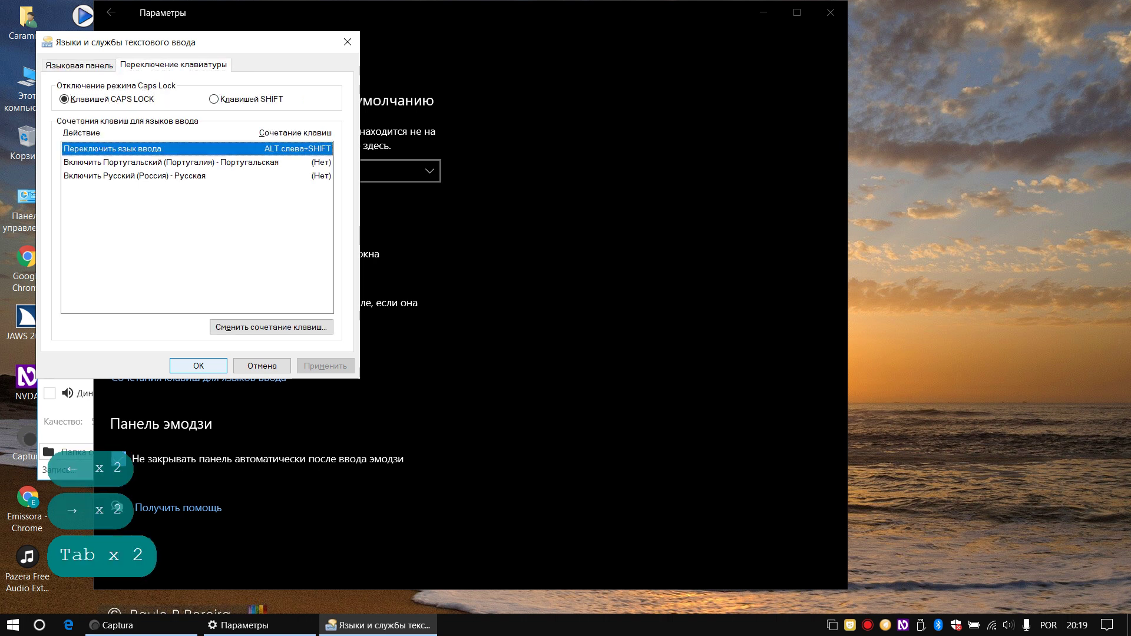
{"action": "key", "text": "Tab"}
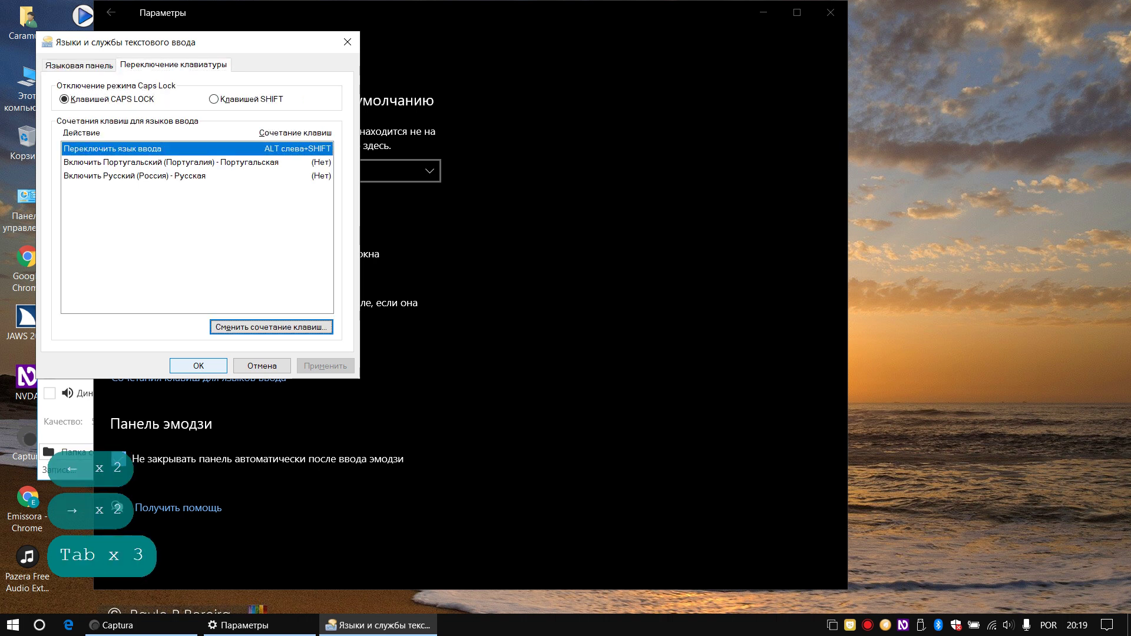
{"action": "key", "text": "space"}
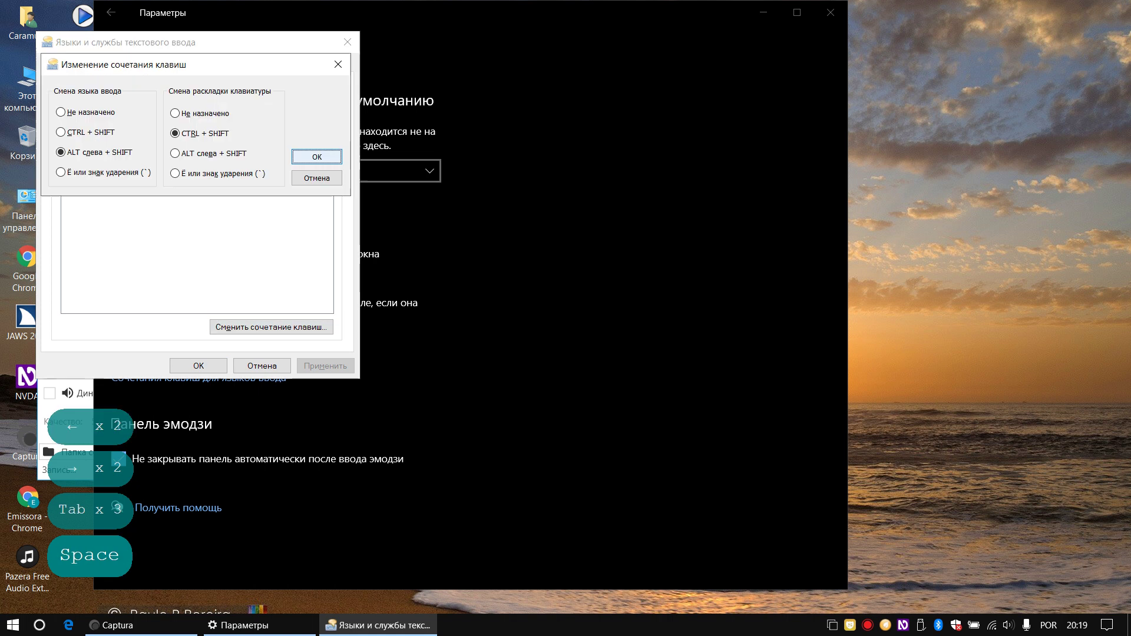
Step: Set the Смена языка ввода shortcut to CTRL + SHIFT and confirm the shortcut change
{"action": "key", "text": "Tab"}
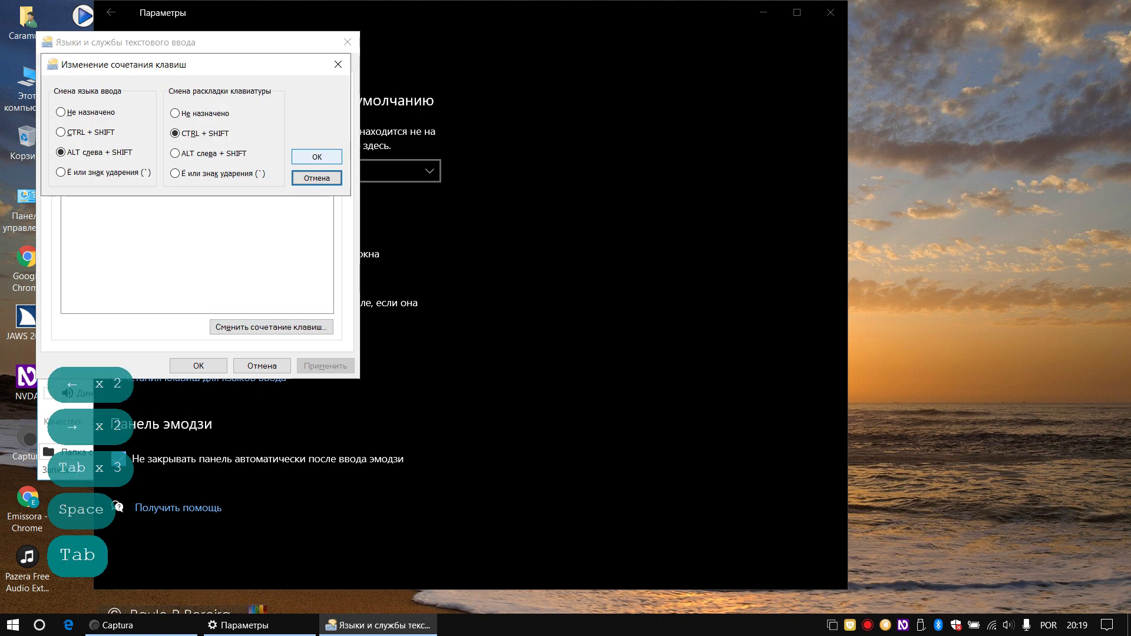
{"action": "key", "text": "Tab"}
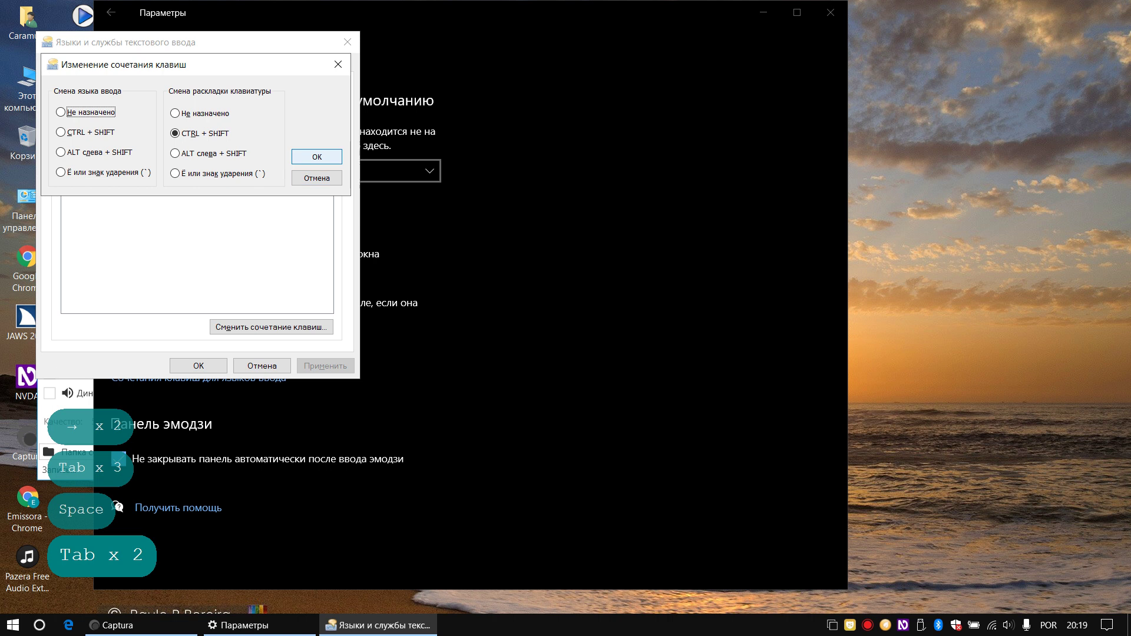
{"action": "key", "text": "Down"}
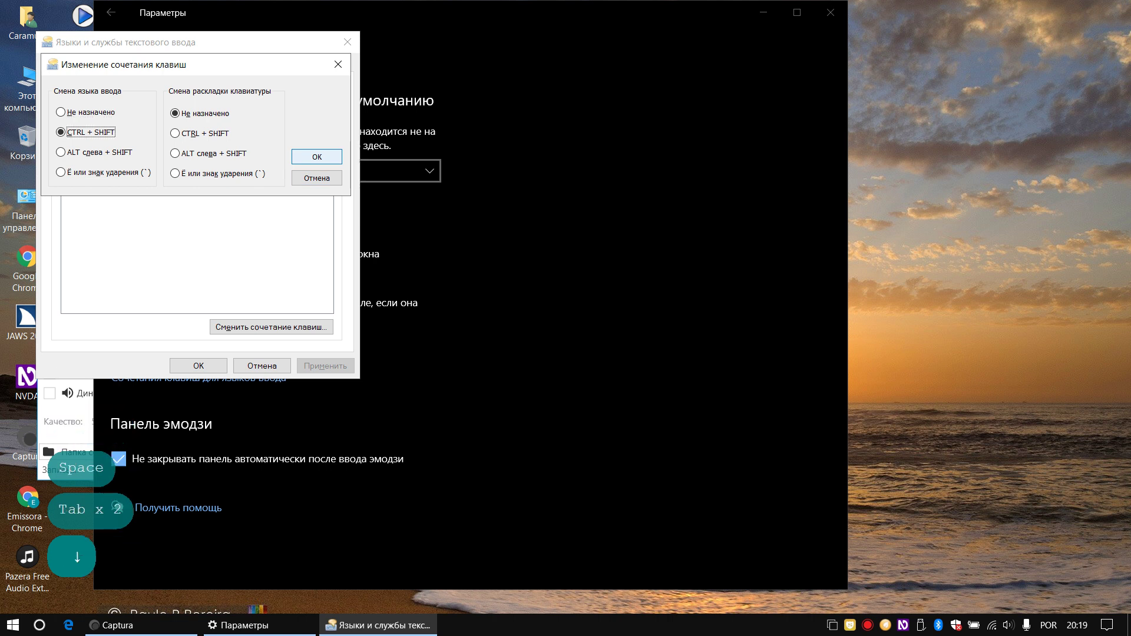
{"action": "key", "text": "Tab"}
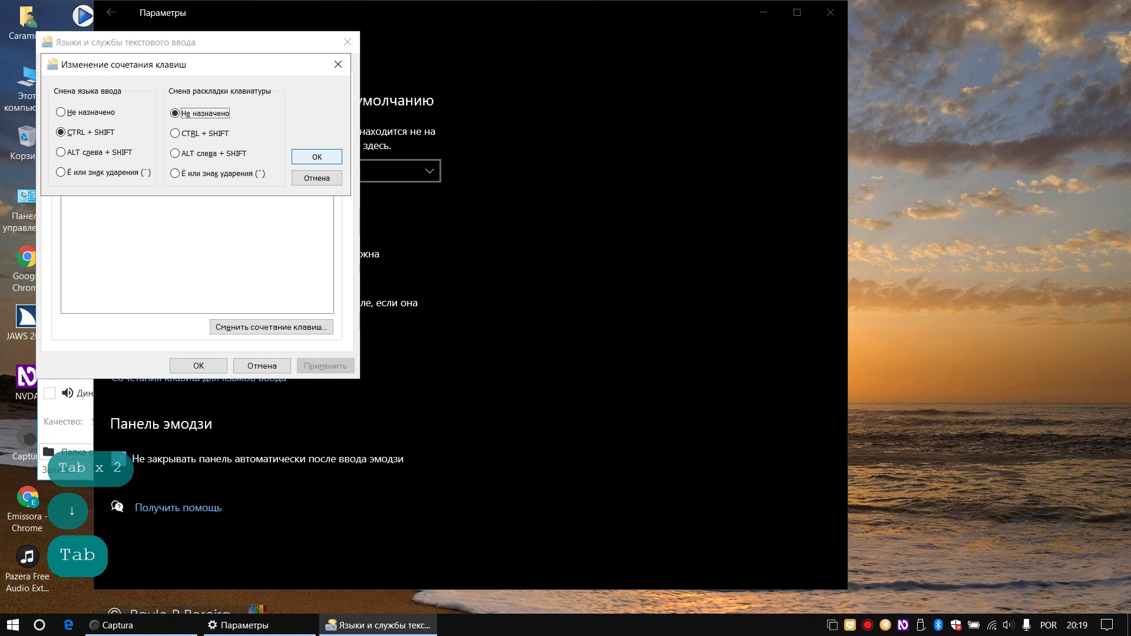
{"action": "key", "text": "Tab"}
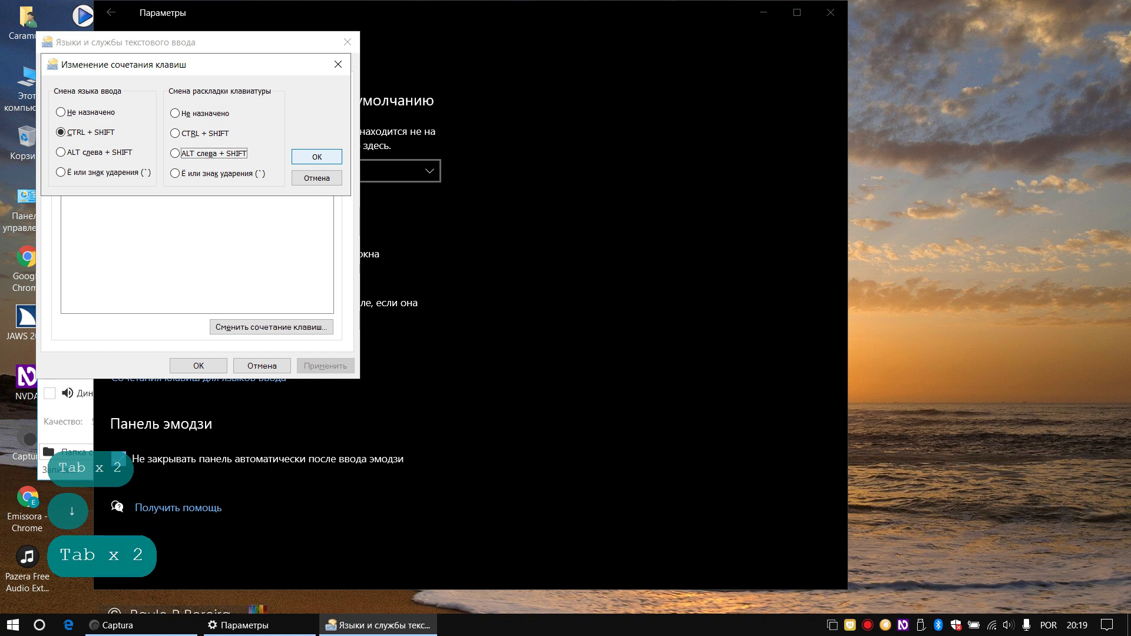
{"action": "key", "text": "Tab"}
{"action": "key", "text": "space"}
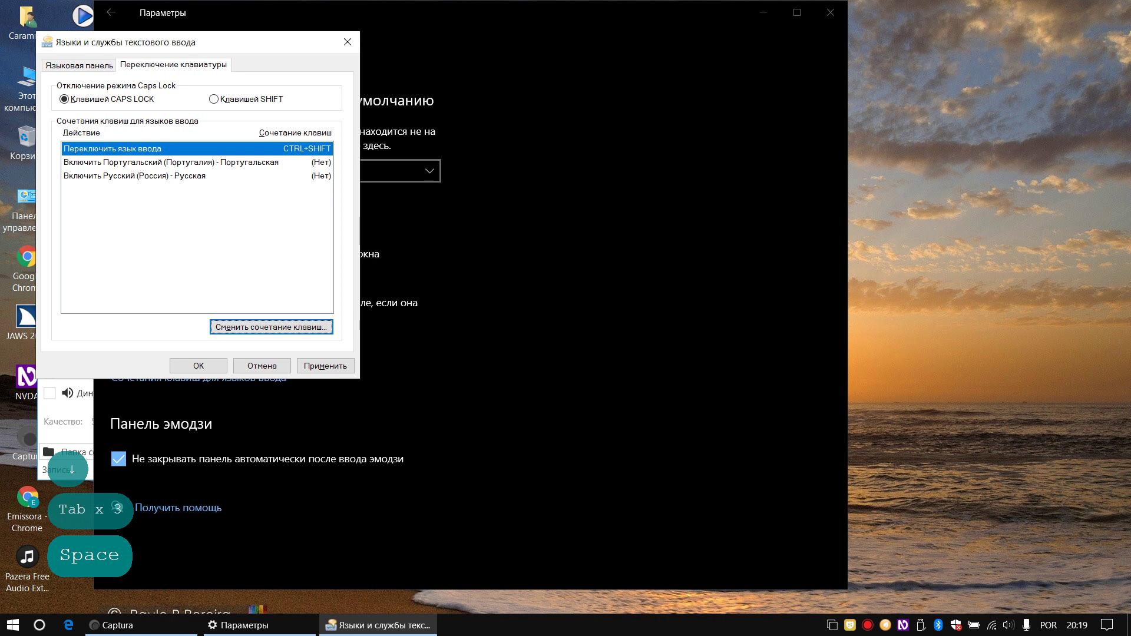
Step: Accept the changes in Языки и службы текстового ввода and close the dialog
{"action": "key", "text": "shift+Tab"}
{"action": "key", "text": "shift"}
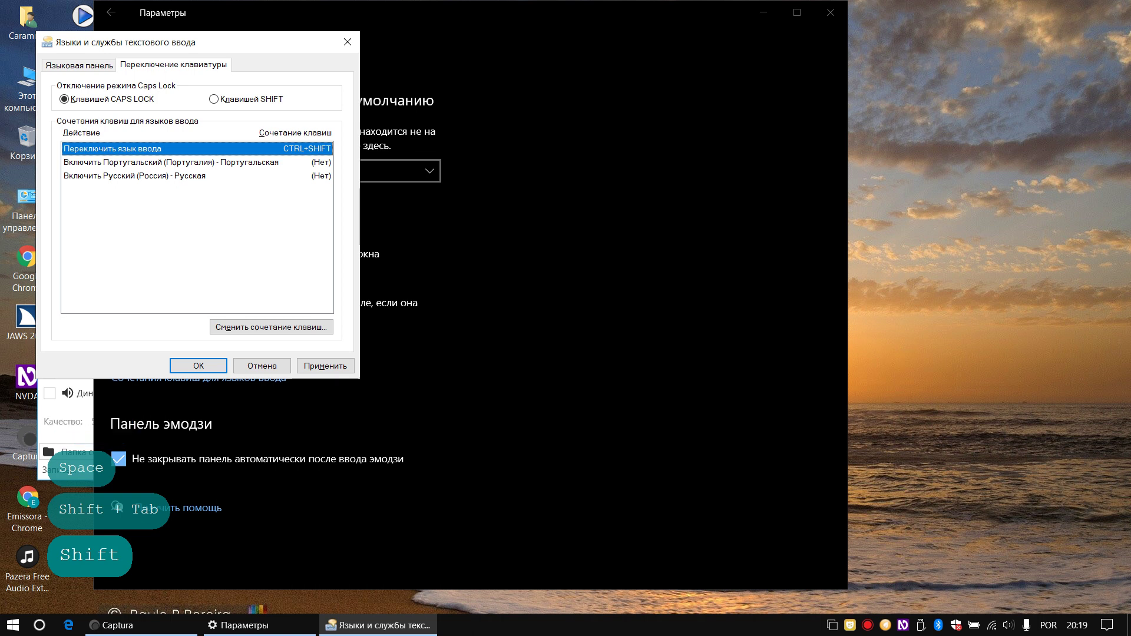
{"action": "key", "text": "Tab"}
{"action": "key", "text": "Tab"}
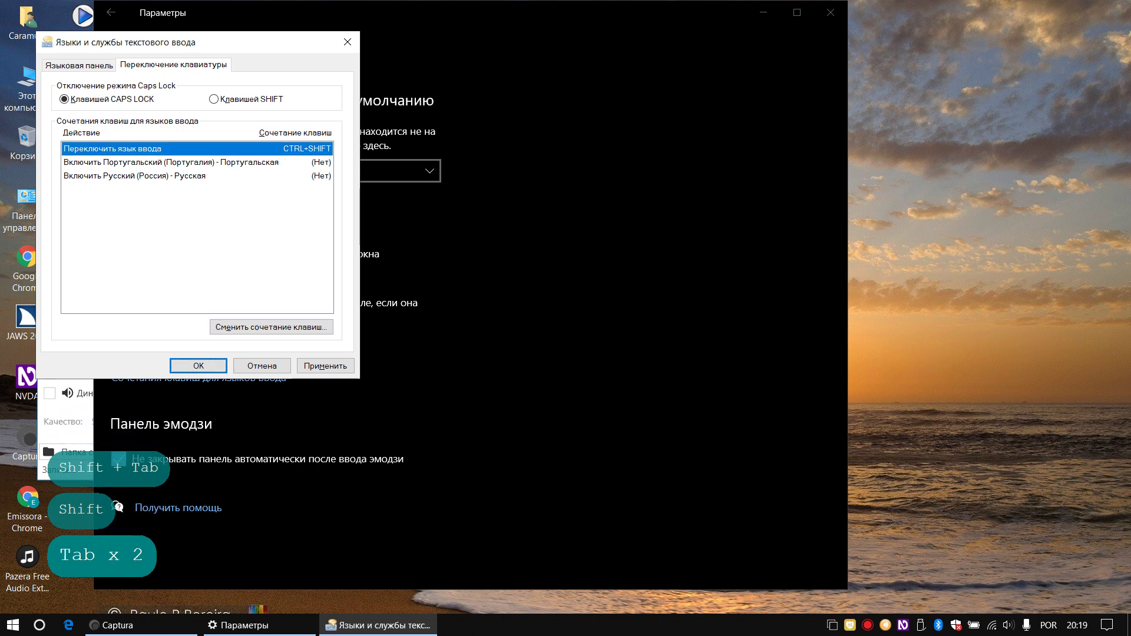
{"action": "key", "text": "space"}
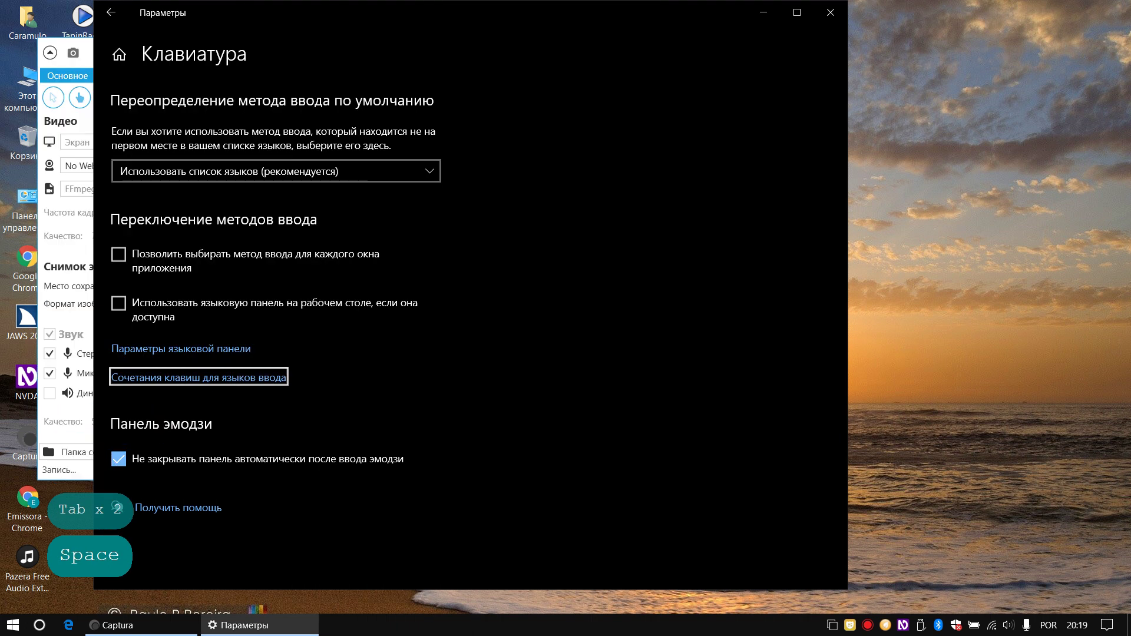
Step: Reopen Сочетания клавиш для языков ввода to check the shortcut assigned to Переключить язык ввода, and close it without changes
{"action": "key", "text": "shift+Tab"}
{"action": "key", "text": "shift"}
{"action": "key", "text": "Tab"}
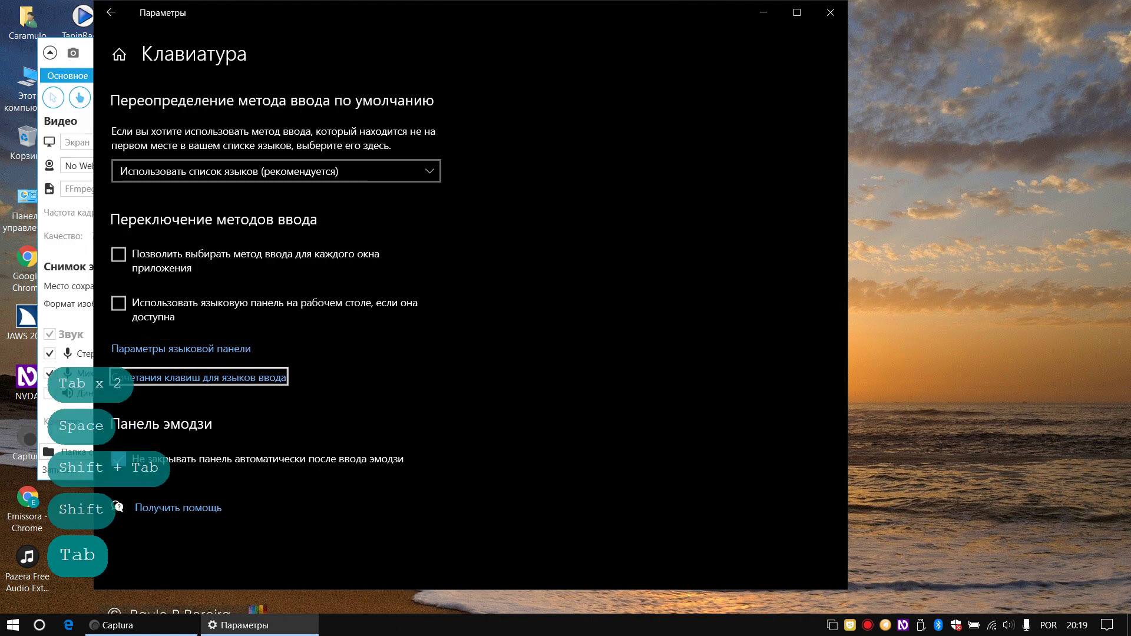
{"action": "key", "text": "space"}
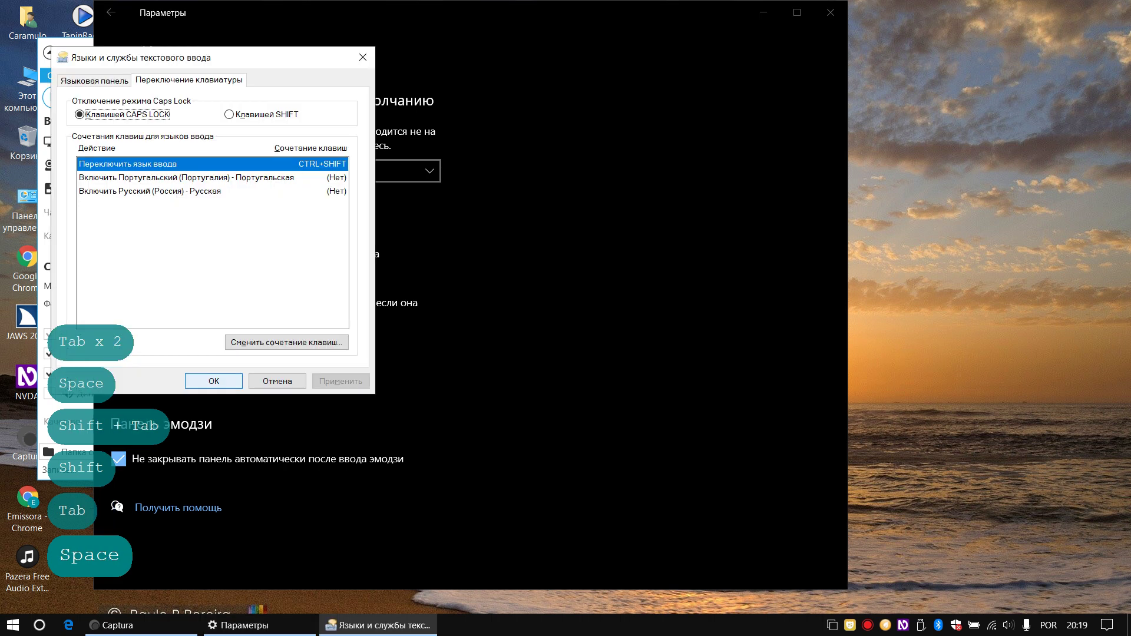
{"action": "key", "text": "Tab"}
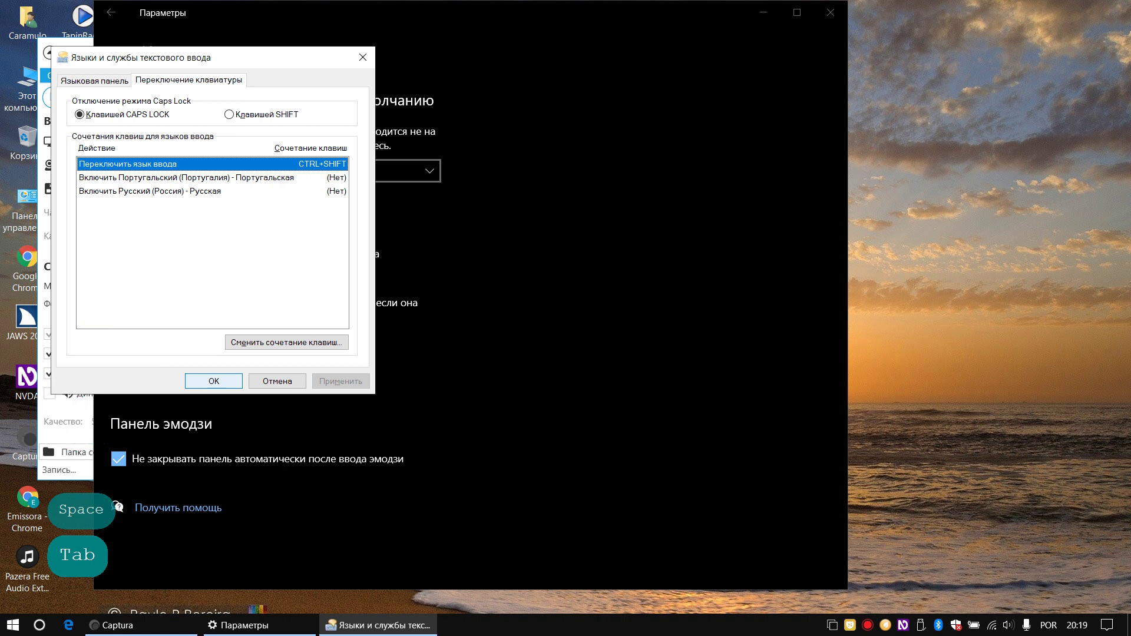
{"action": "key", "text": "Tab"}
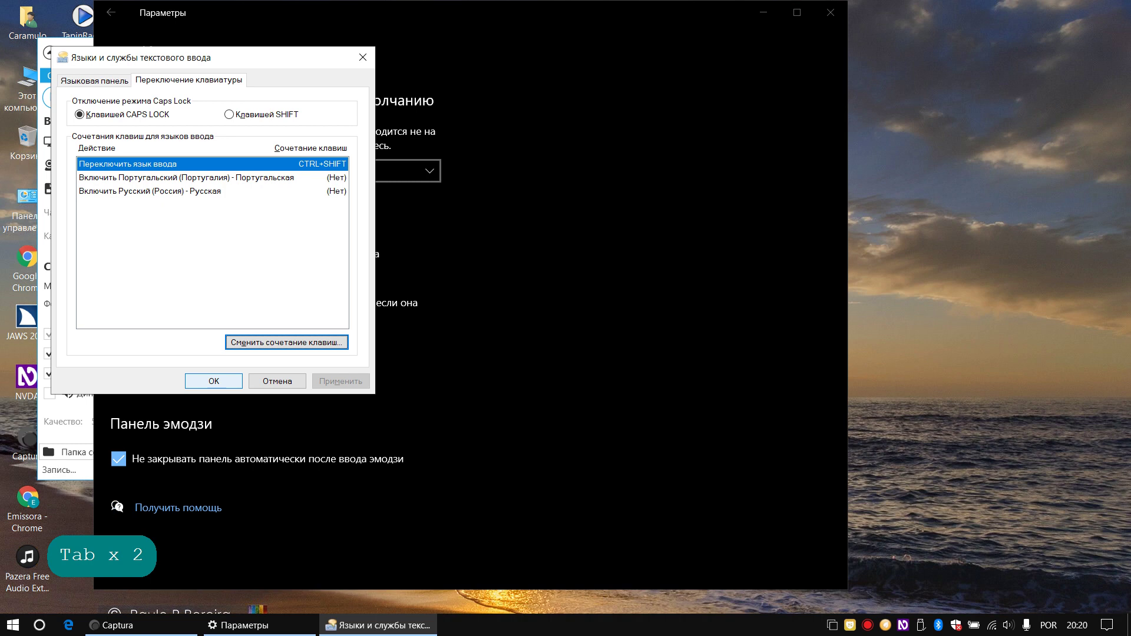
{"action": "key", "text": "ctrl"}
{"action": "key", "text": "Escape"}
{"action": "key", "text": "Escape"}
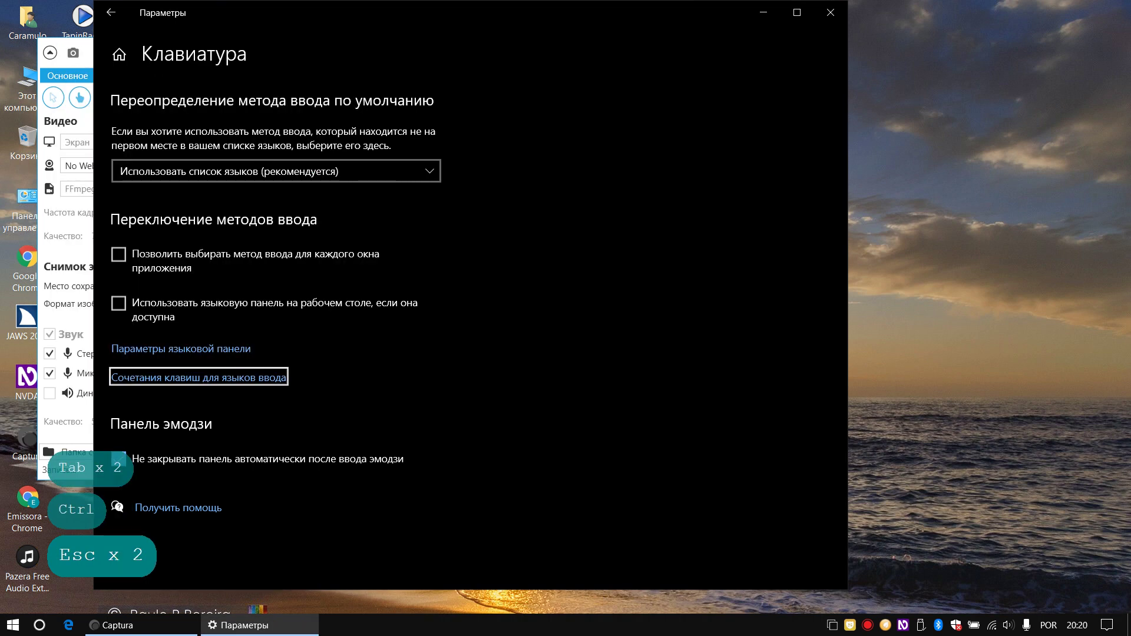
Step: Close the Параметры window and return to the Captura window
{"action": "key", "text": "Escape"}
{"action": "key", "text": "alt+F4"}
{"action": "key", "text": "alt"}
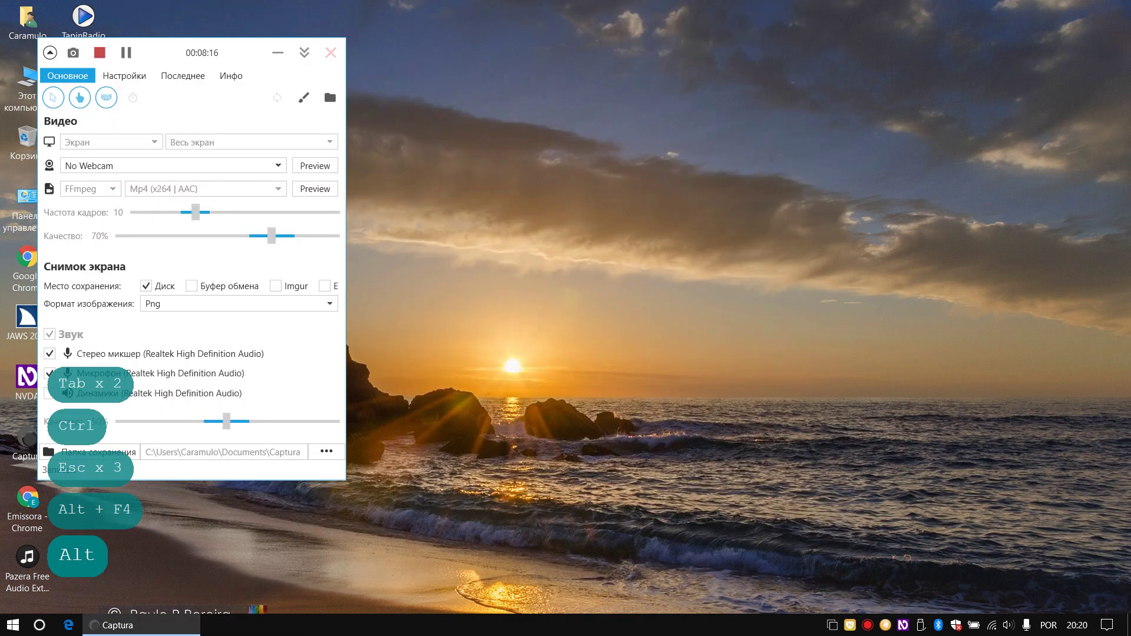
{"action": "key", "text": "alt+Tab"}
{"action": "key", "text": "alt+Tab"}
{"action": "key", "text": "alt+Tab"}
{"action": "key", "text": "alt"}
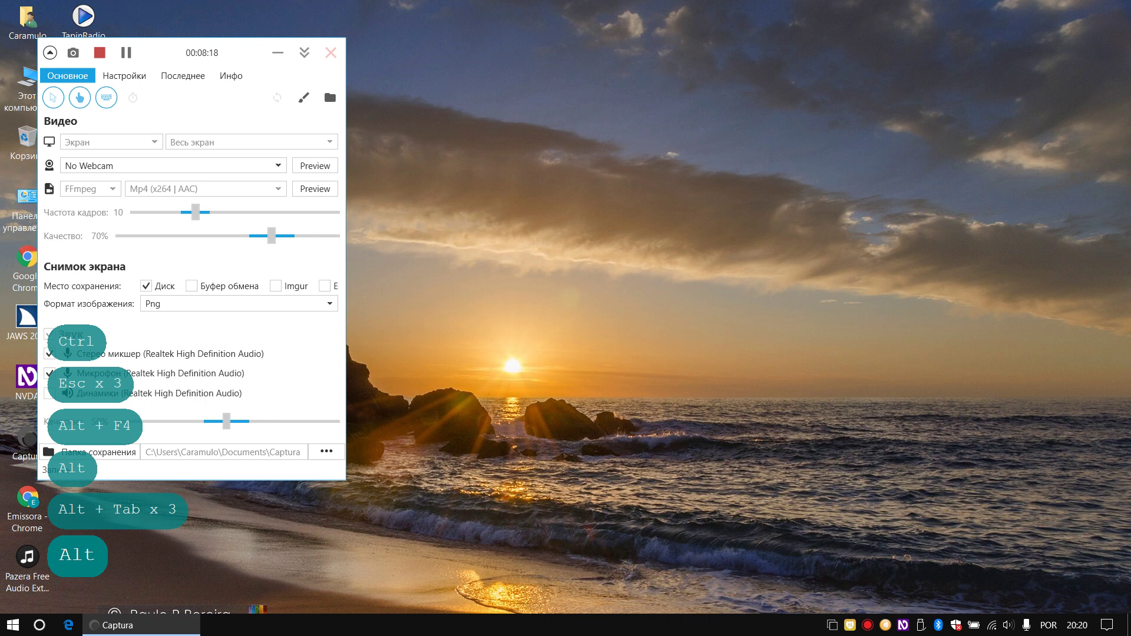
Step: Test the input language shortcuts, switching the layout to РУС and back to POR
{"action": "key", "text": "shift"}
{"action": "key", "text": "alt"}
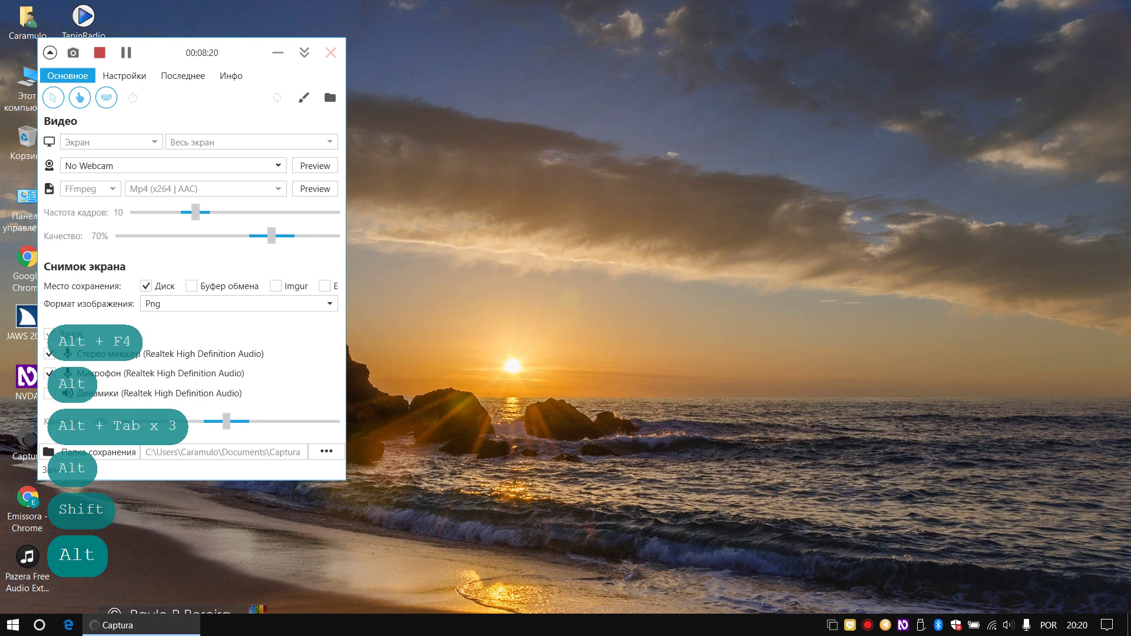
{"action": "key", "text": "alt"}
{"action": "key", "text": "shift"}
{"action": "key", "text": "shift"}
{"action": "key", "text": "ctrl"}
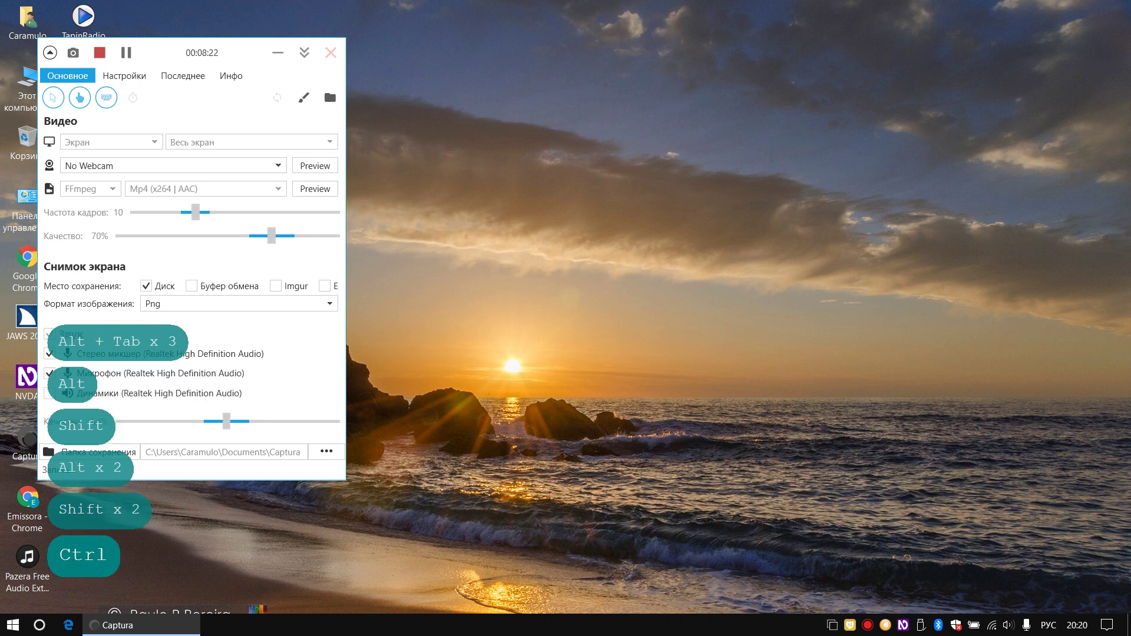
{"action": "key", "text": "ctrl+shift"}
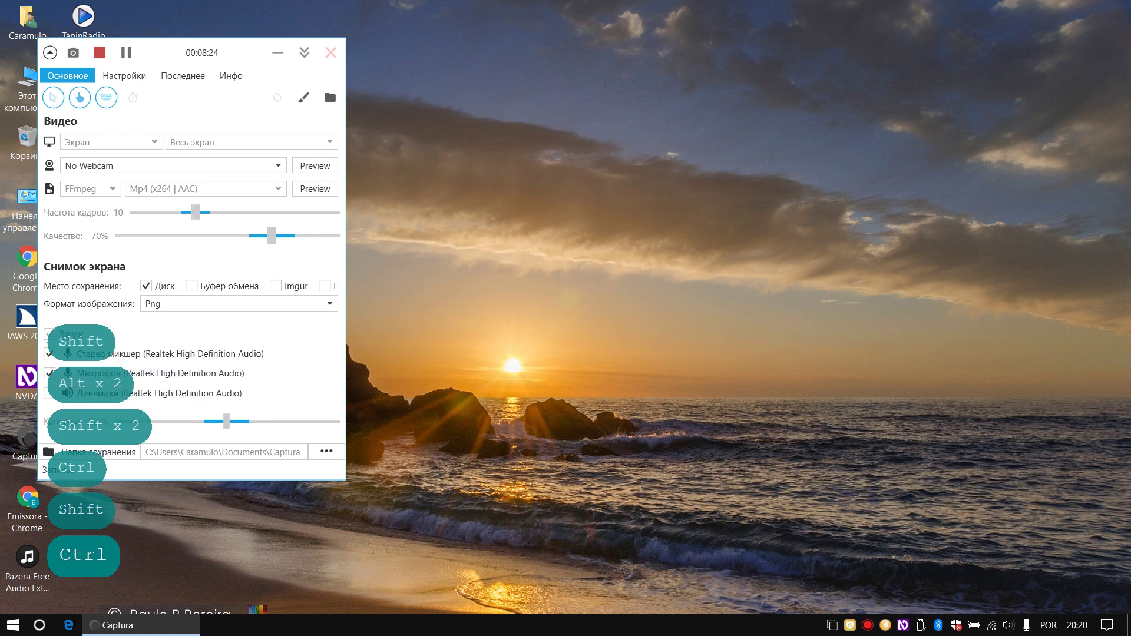
{"action": "key", "text": "ctrl"}
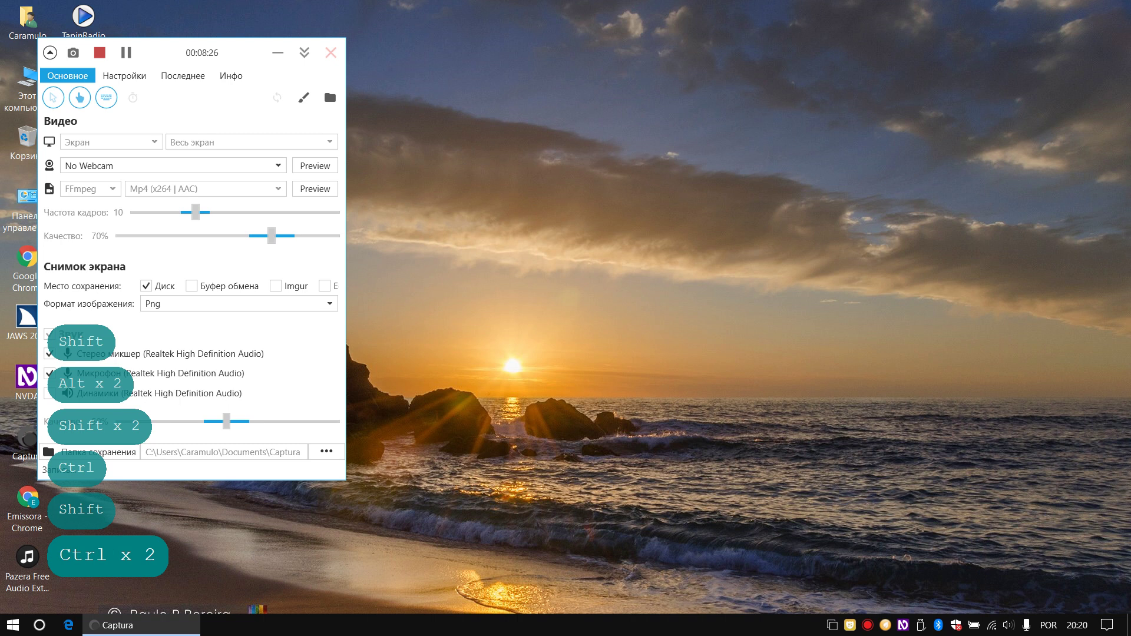
{"action": "key", "text": "Tab"}
{"action": "key", "text": "shift+Tab"}
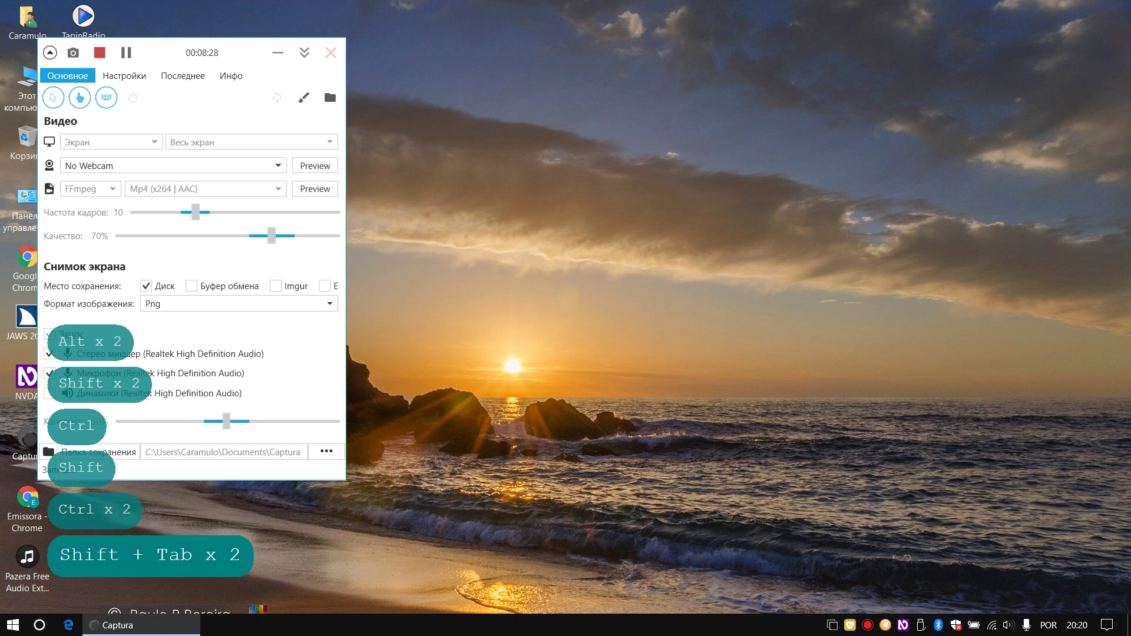
{"action": "key", "text": "shift"}
{"action": "key", "text": "ctrl"}
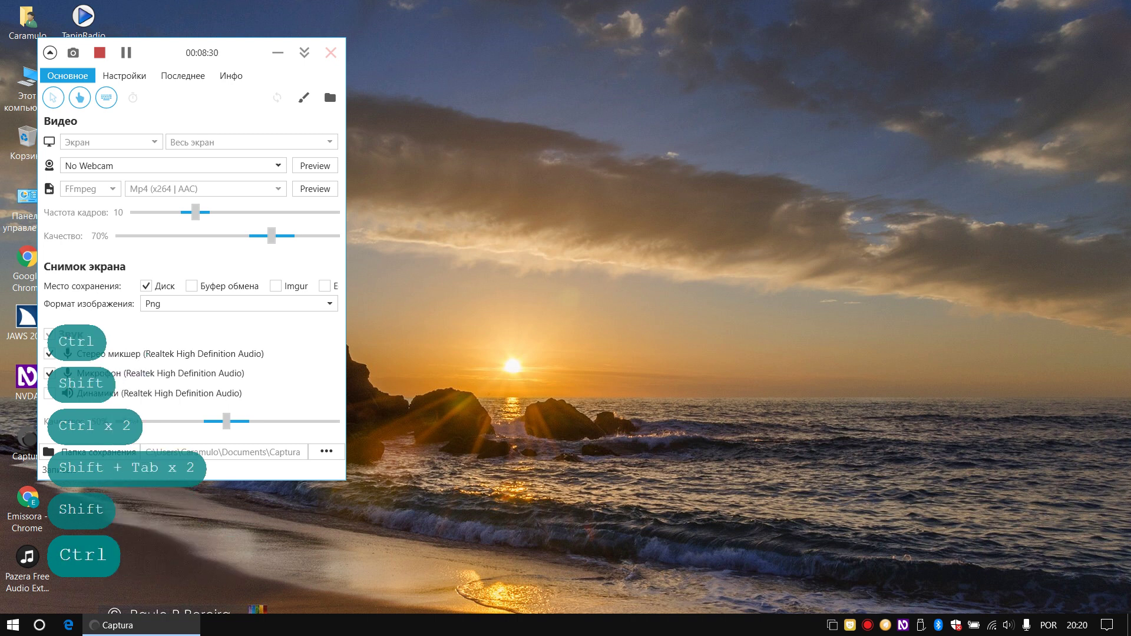